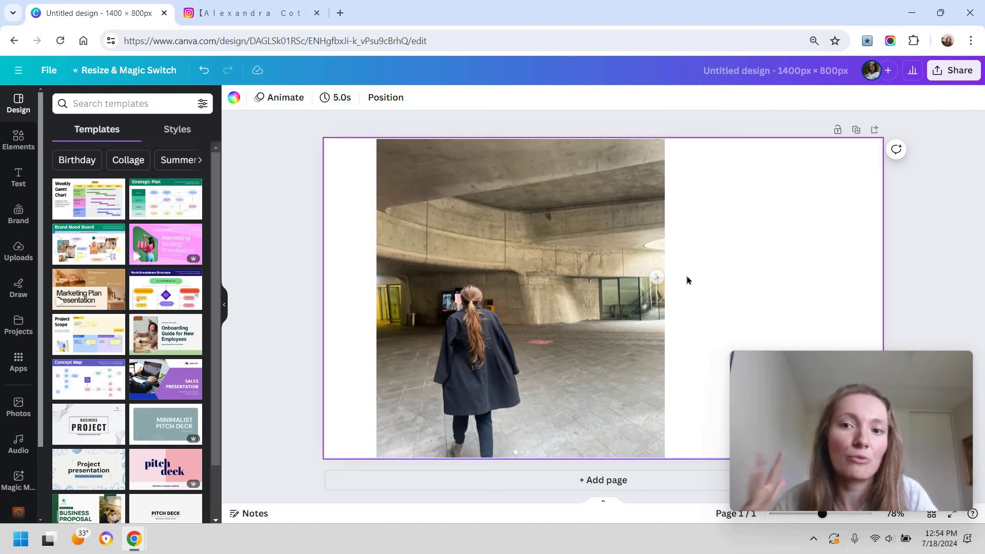
# Move the photo of the woman in the concrete hall slightly to the right on the page.
pyautogui.click(579, 334)
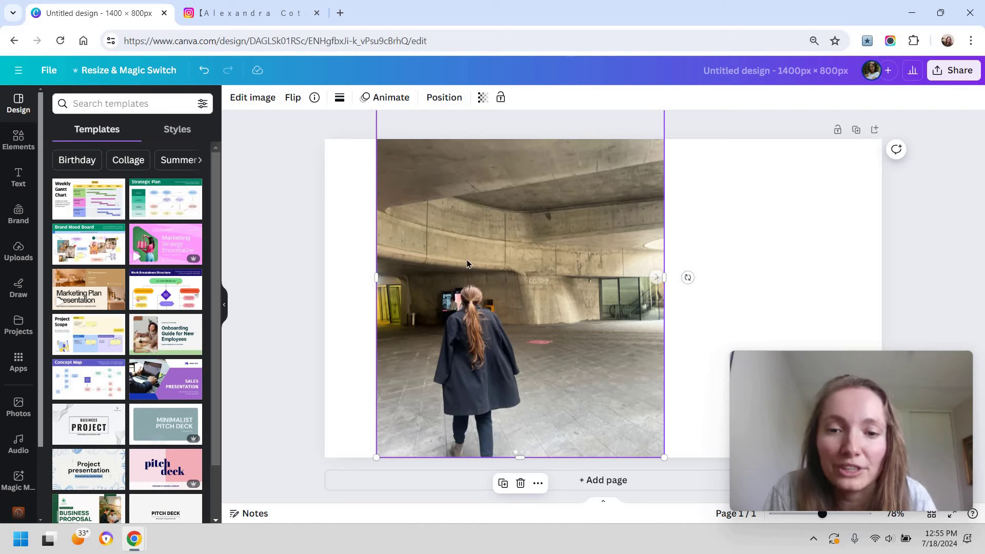
pyautogui.moveTo(453, 254)
pyautogui.mouseDown()
pyautogui.moveTo(515, 259)
pyautogui.moveTo(436, 257)
pyautogui.moveTo(493, 256)
pyautogui.moveTo(461, 255)
pyautogui.mouseUp()
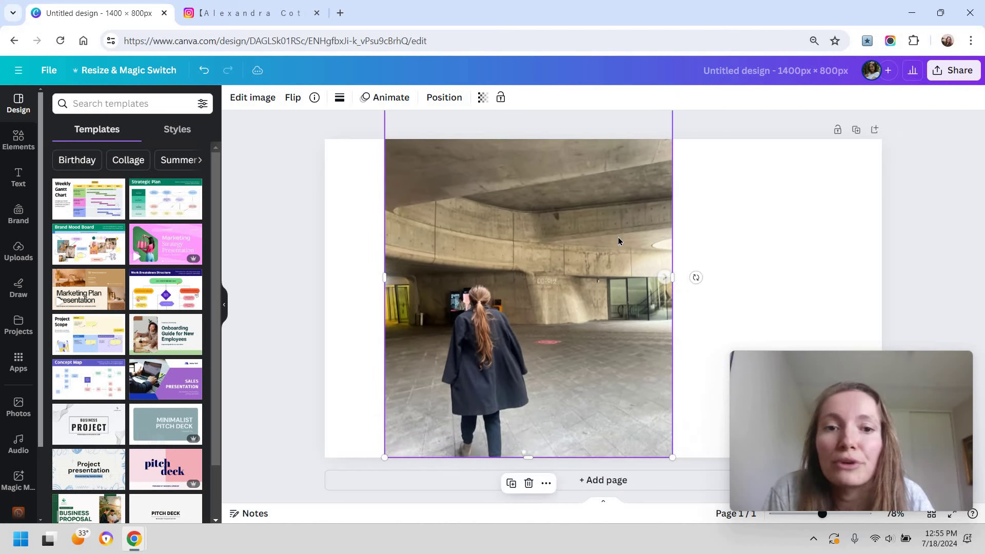
pyautogui.click(719, 227)
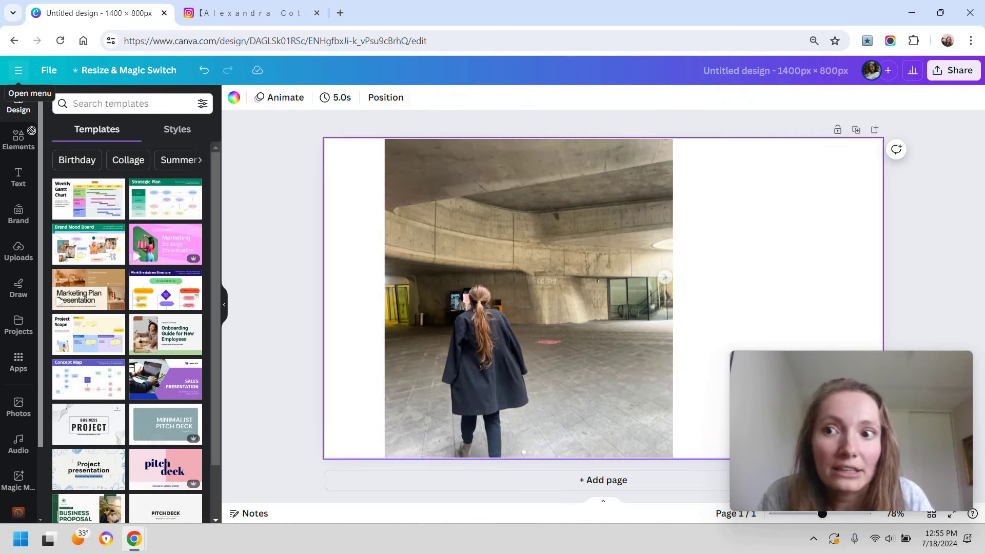
# Go to the home page, upload the portrait photo with the mountain background, and leave its image editor unchanged.
pyautogui.click(19, 81)
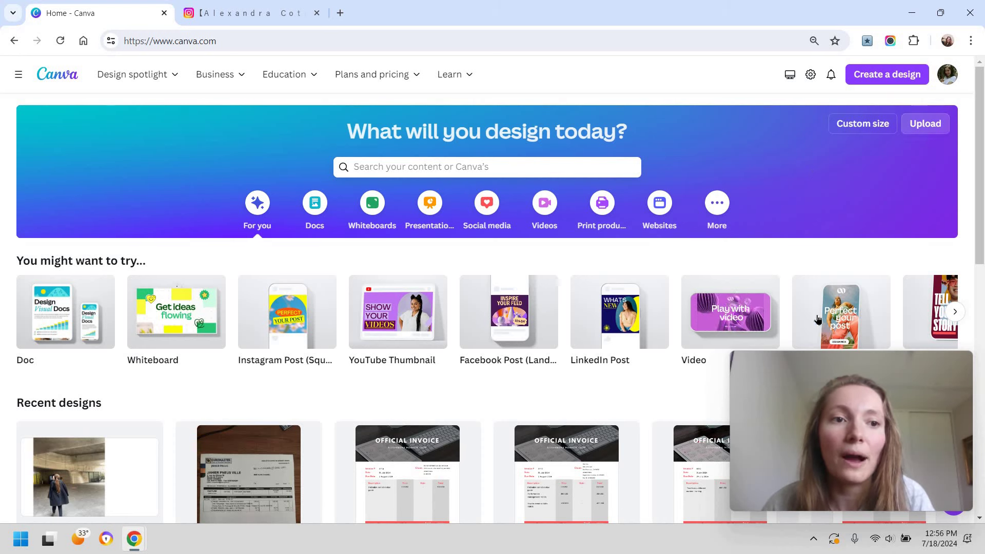
pyautogui.click(925, 123)
pyautogui.hotkey('ctrl', 'v')
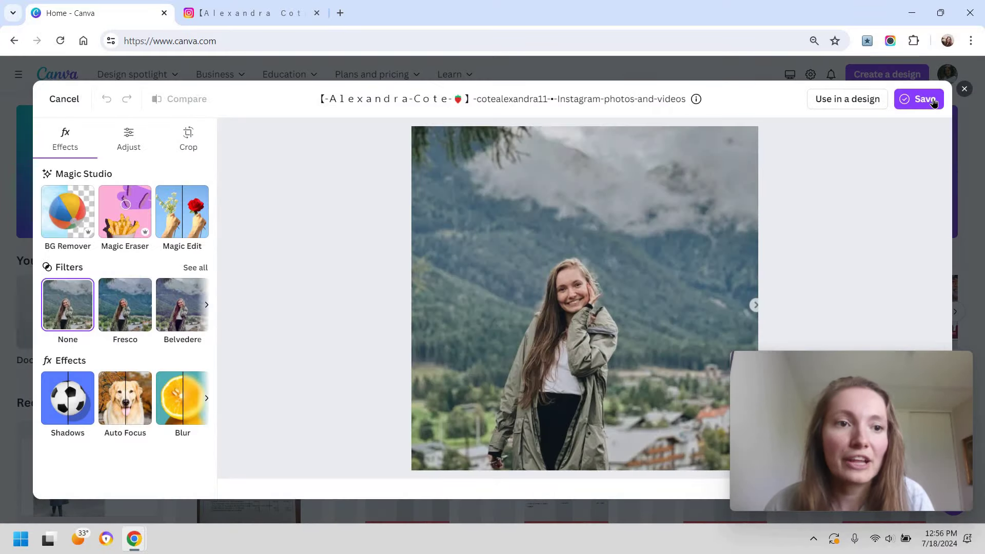
pyautogui.press('Escape')
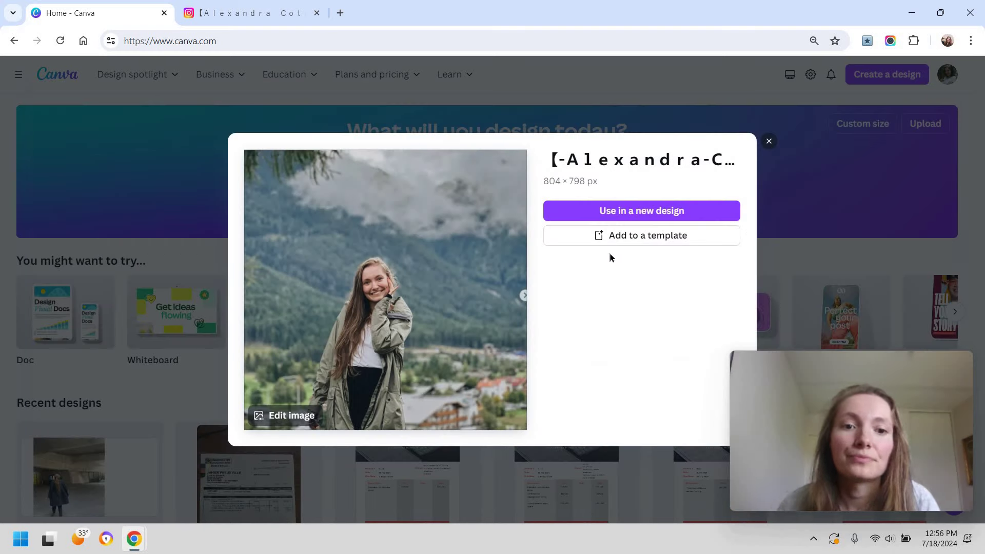
# Create a new design from the uploaded portrait at a custom size of 804 × 798 px.
pyautogui.click(637, 215)
pyautogui.click(635, 263)
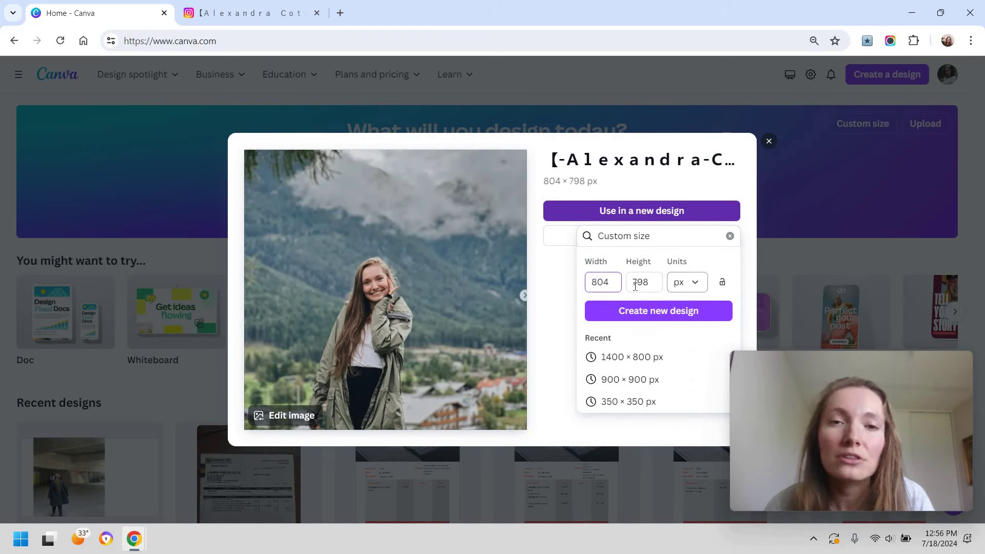
pyautogui.click(692, 320)
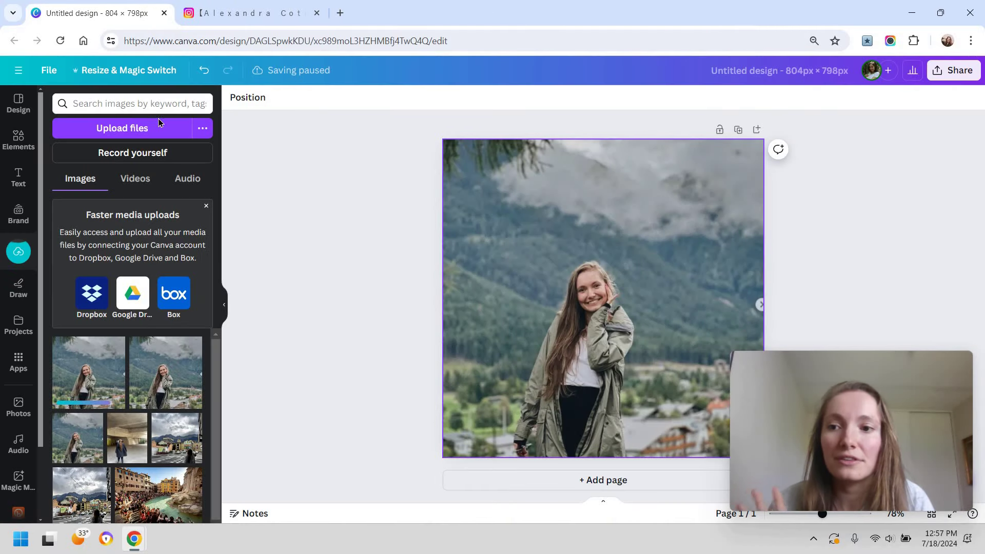
pyautogui.click(293, 164)
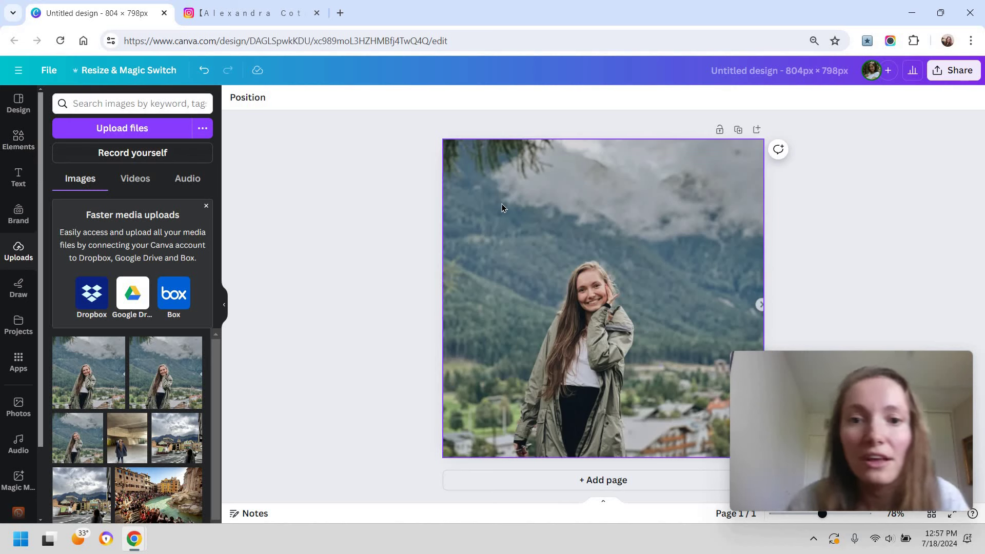
# Replace the mountain portrait on the page with the photo of the woman walking through the concrete hall.
pyautogui.click(474, 224)
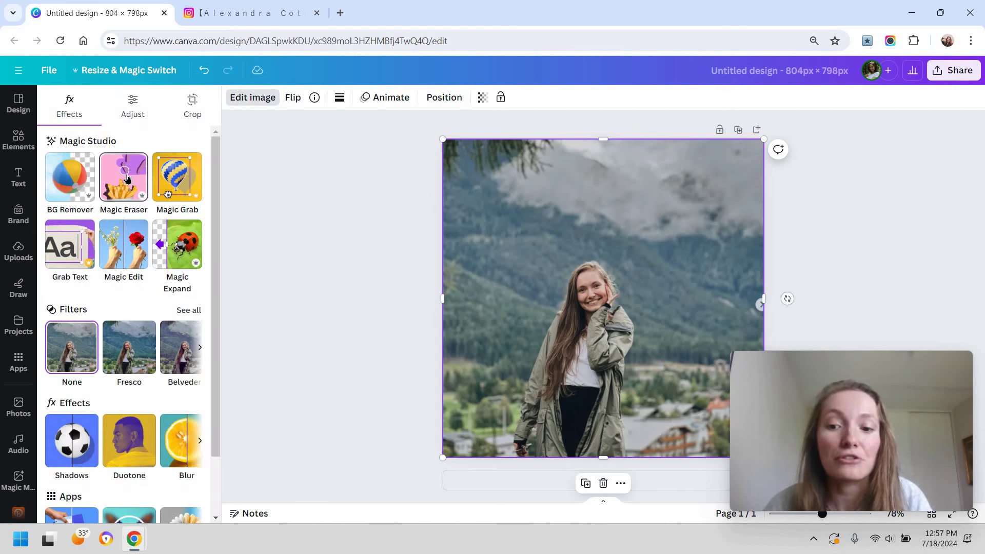
pyautogui.hotkey('ctrl', 'z')
pyautogui.keyDown('ctrl'); pyautogui.scroll(2, 660, 354); pyautogui.keyUp('ctrl')
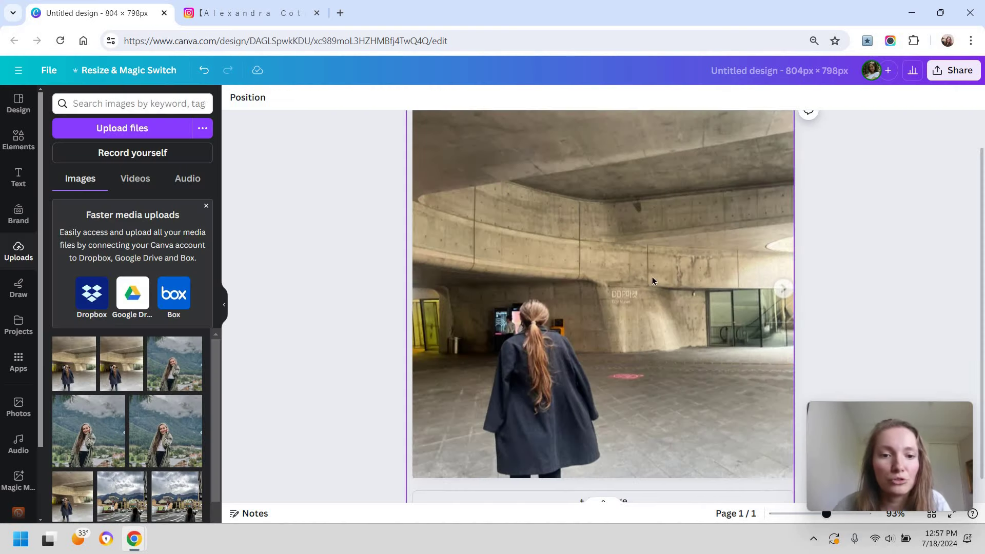
# Select the concrete hall photo and open its image editing options.
pyautogui.click(427, 222)
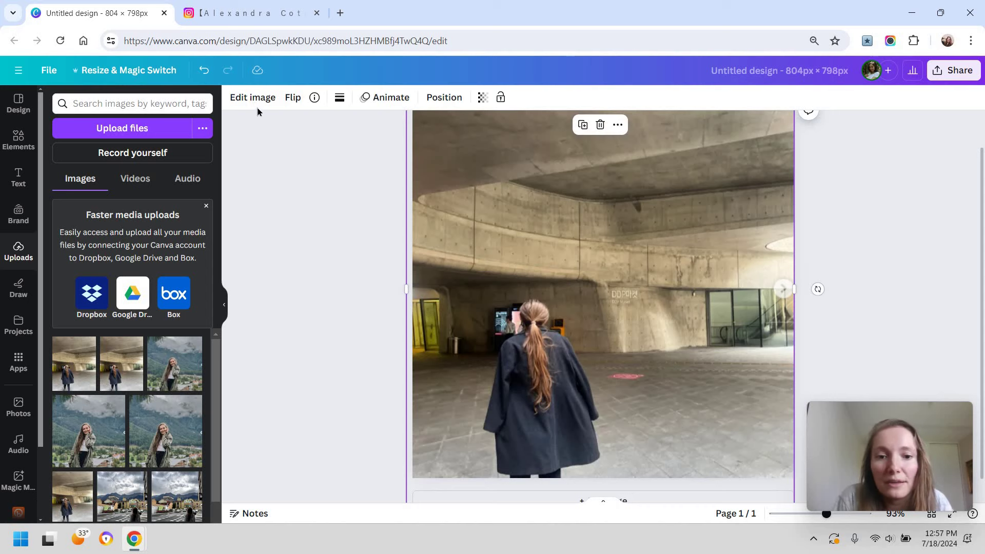
pyautogui.click(252, 99)
pyautogui.click(251, 98)
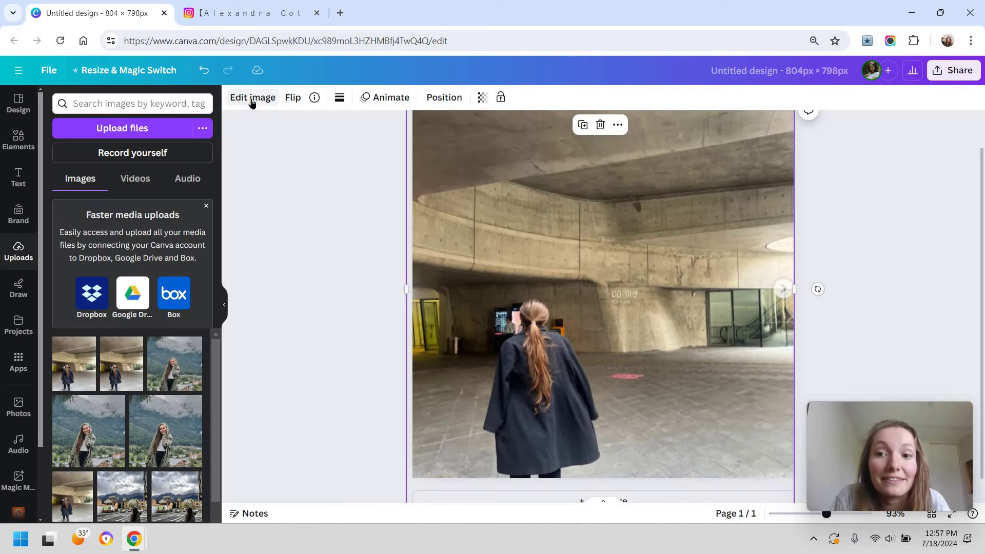
pyautogui.click(251, 99)
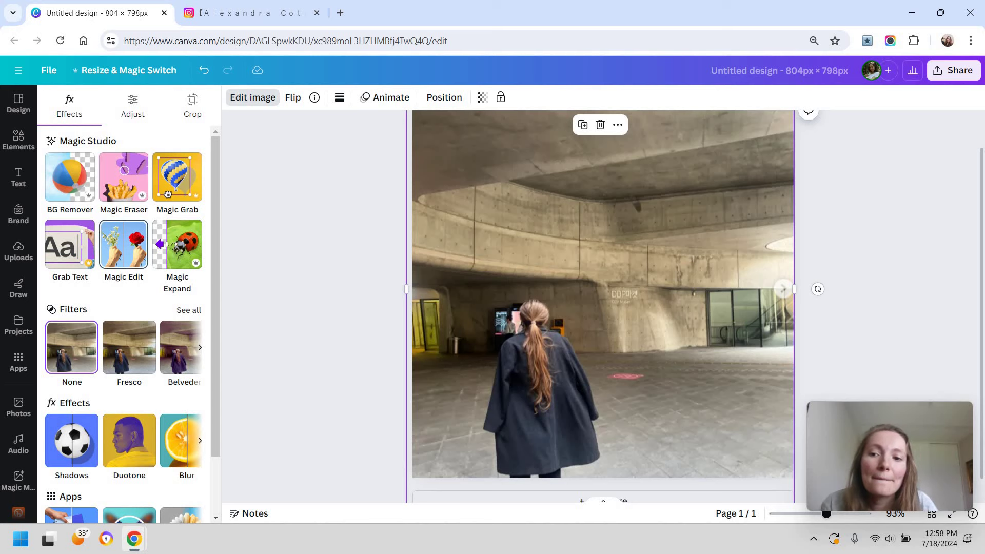
# With Magic Edit, brush over the hall's entire ceiling and generate variants for the prompt "ceiling with flowers".
pyautogui.click(124, 244)
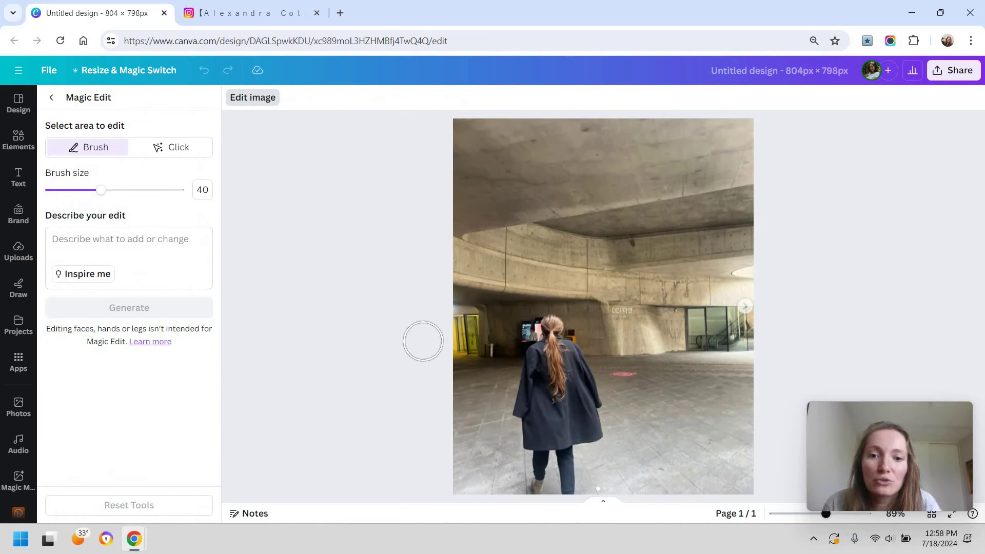
pyautogui.moveTo(755, 254)
pyautogui.mouseDown()
pyautogui.moveTo(480, 241)
pyautogui.moveTo(484, 247)
pyautogui.moveTo(621, 233)
pyautogui.moveTo(409, 202)
pyautogui.moveTo(469, 140)
pyautogui.moveTo(387, 146)
pyautogui.moveTo(425, 260)
pyautogui.moveTo(763, 282)
pyautogui.mouseUp()
pyautogui.click(119, 242)
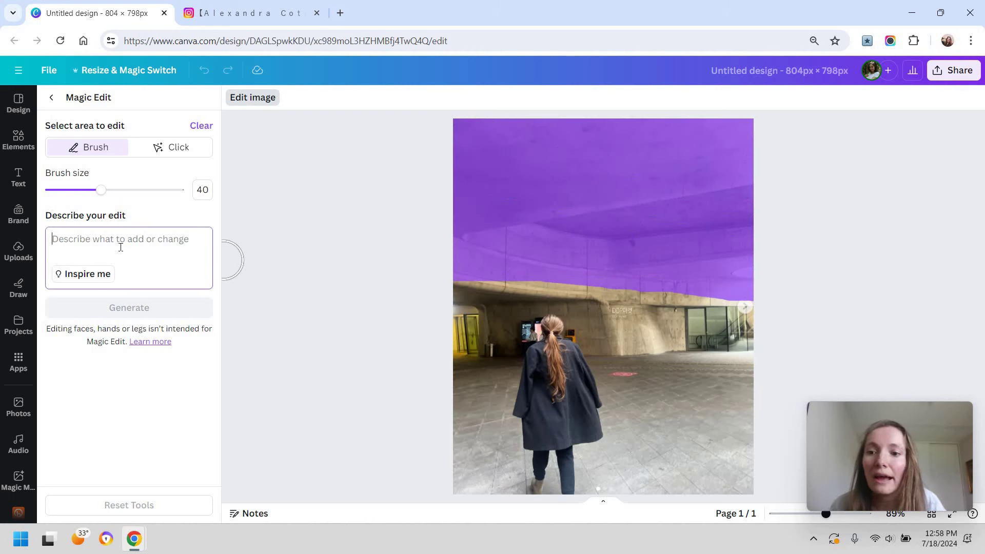
pyautogui.write('ceiling')
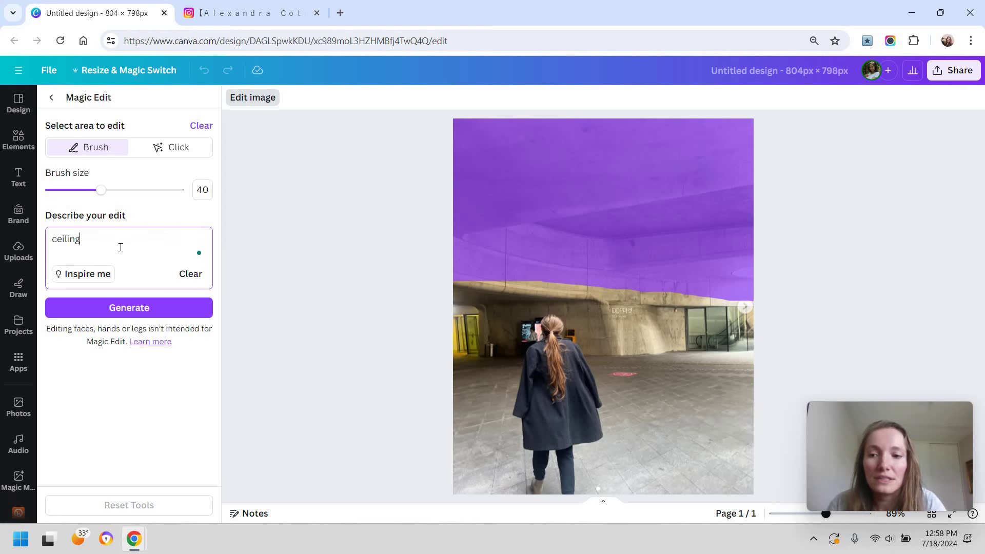
pyautogui.write(' with flowers')
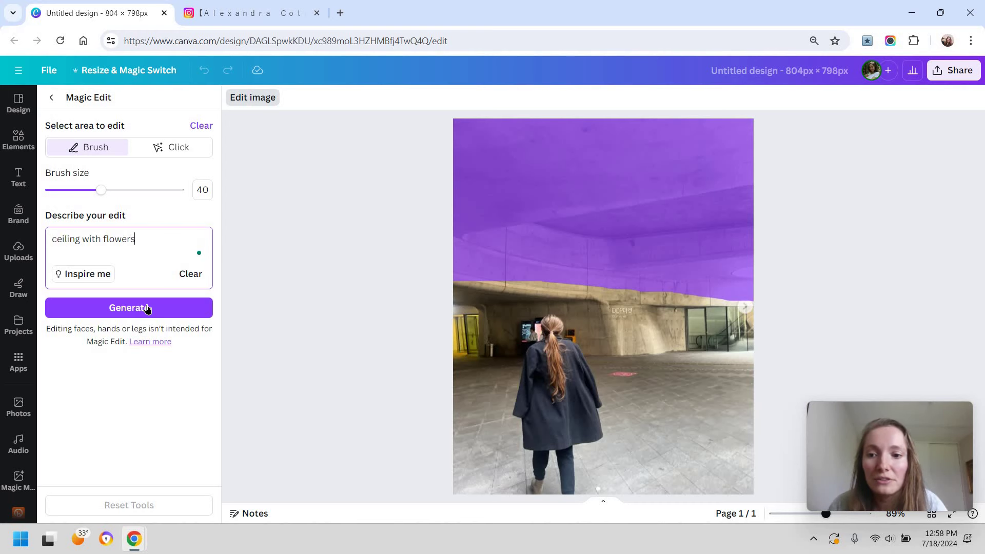
pyautogui.click(147, 308)
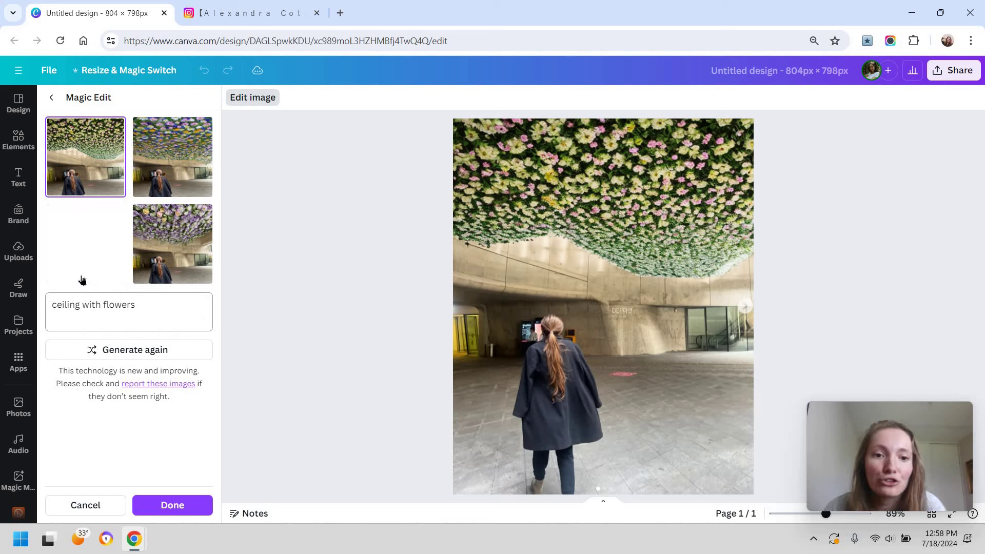
# Preview several of the generated flower ceiling variants, then discard them and leave Magic Edit.
pyautogui.click(193, 254)
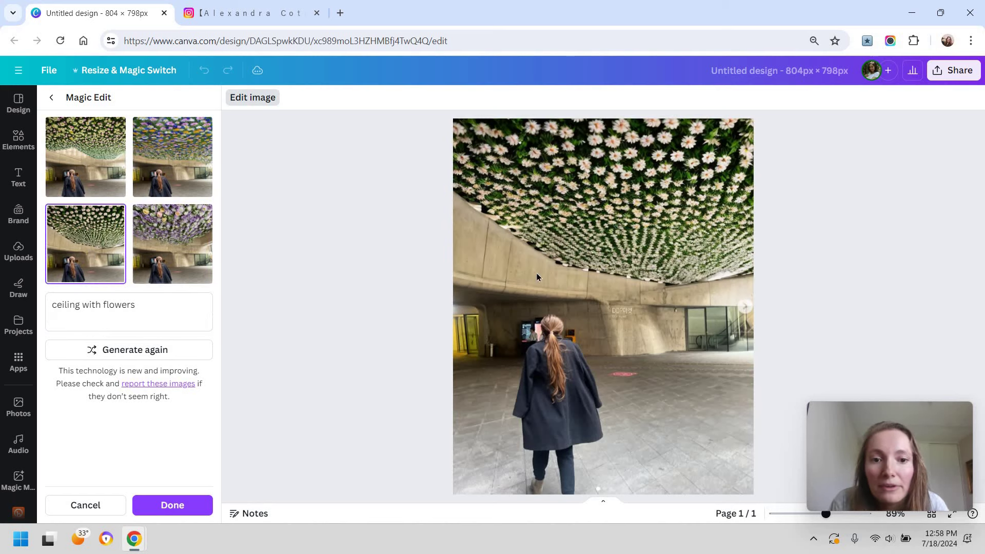
pyautogui.click(167, 175)
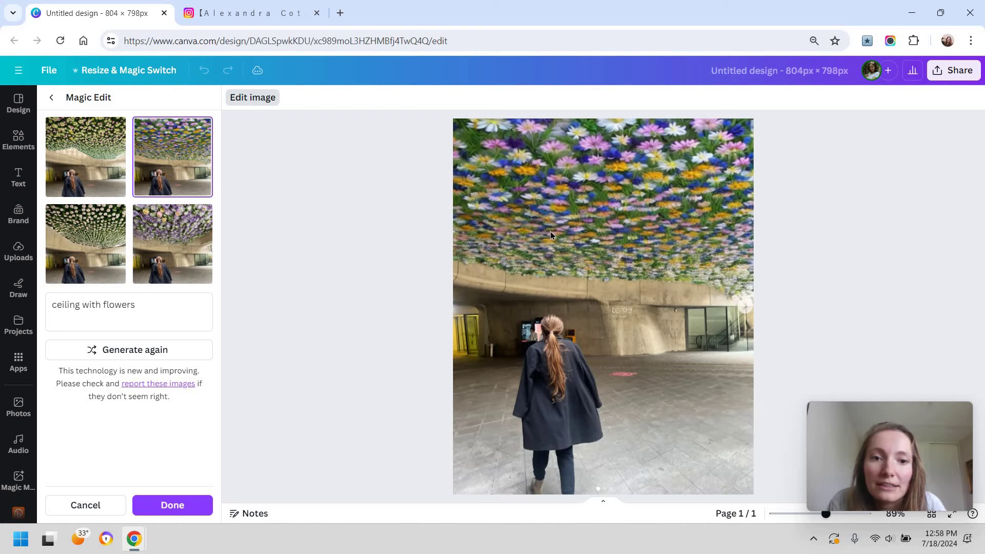
pyautogui.click(66, 251)
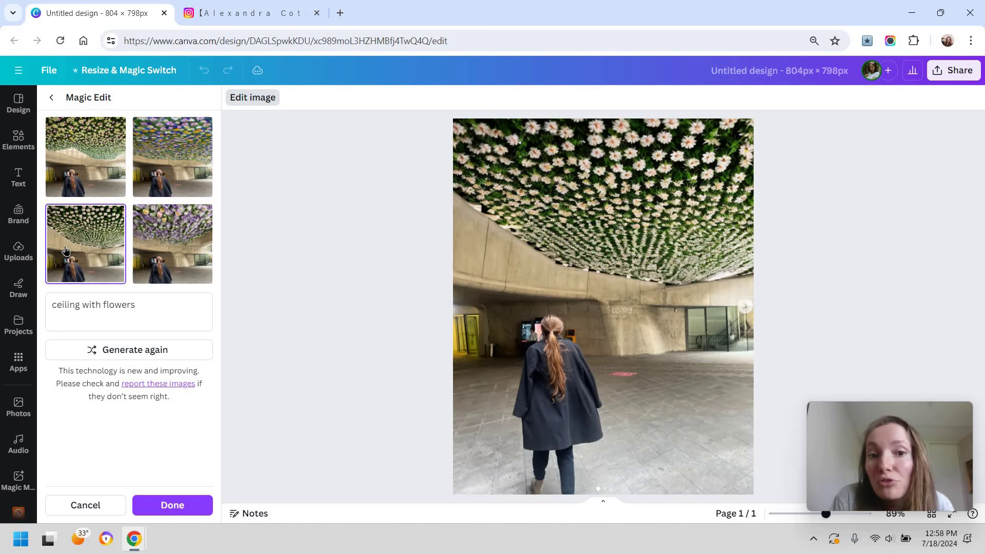
pyautogui.click(95, 505)
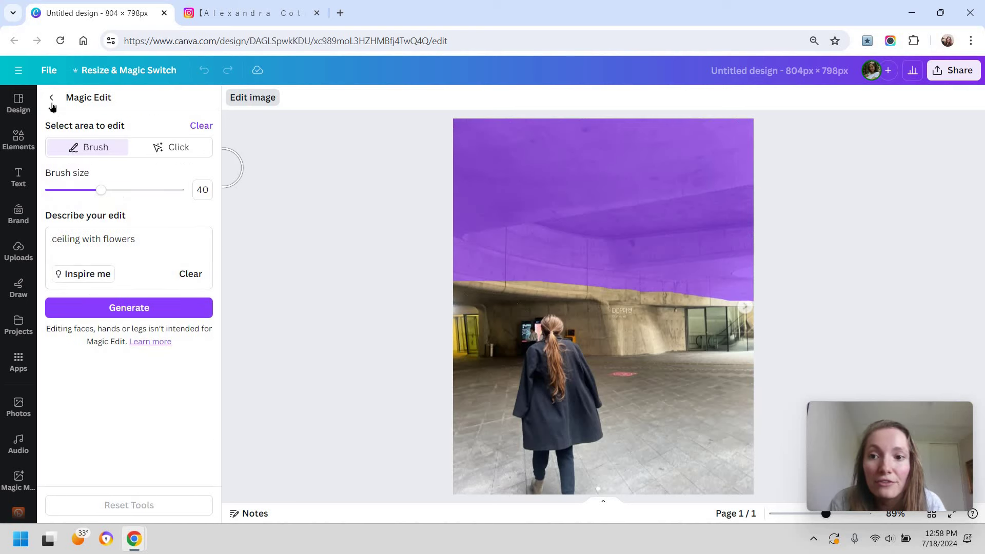
pyautogui.press('Escape')
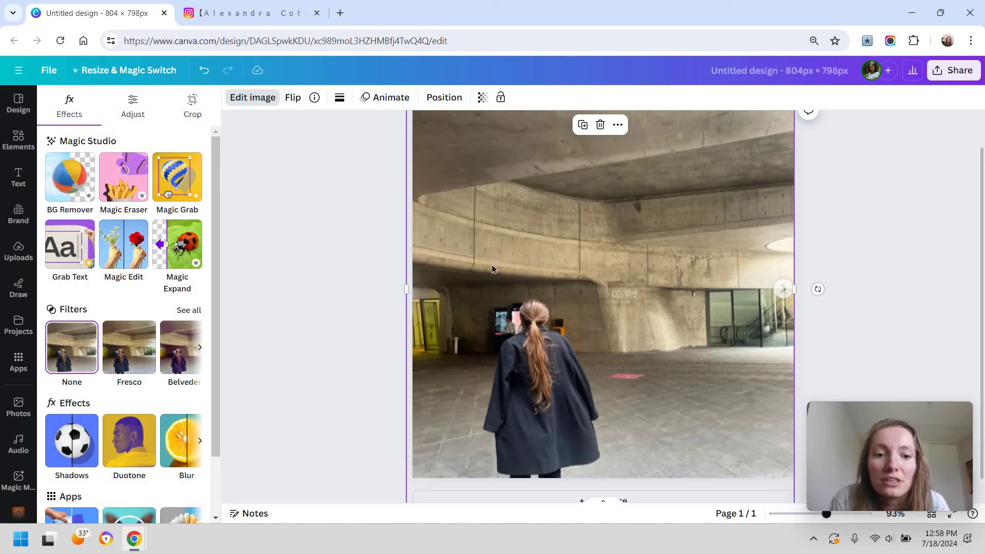
# Start Magic Edit again and paint over the pink floor marking with brush size 15.
pyautogui.click(138, 228)
pyautogui.press('[')
pyautogui.press('[')
pyautogui.press('[')
pyautogui.press('[')
pyautogui.press('[')
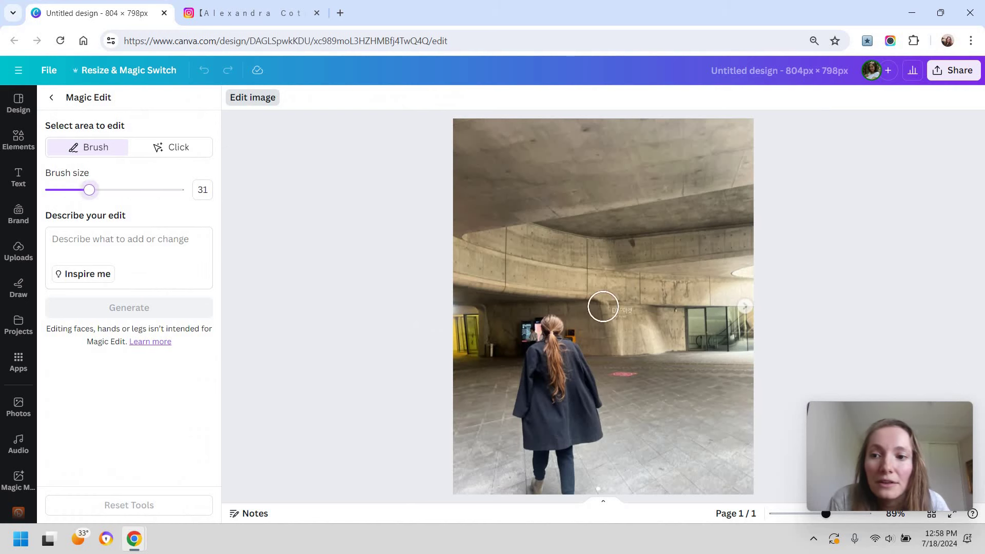
pyautogui.moveTo(615, 374); pyautogui.dragTo(635, 374)
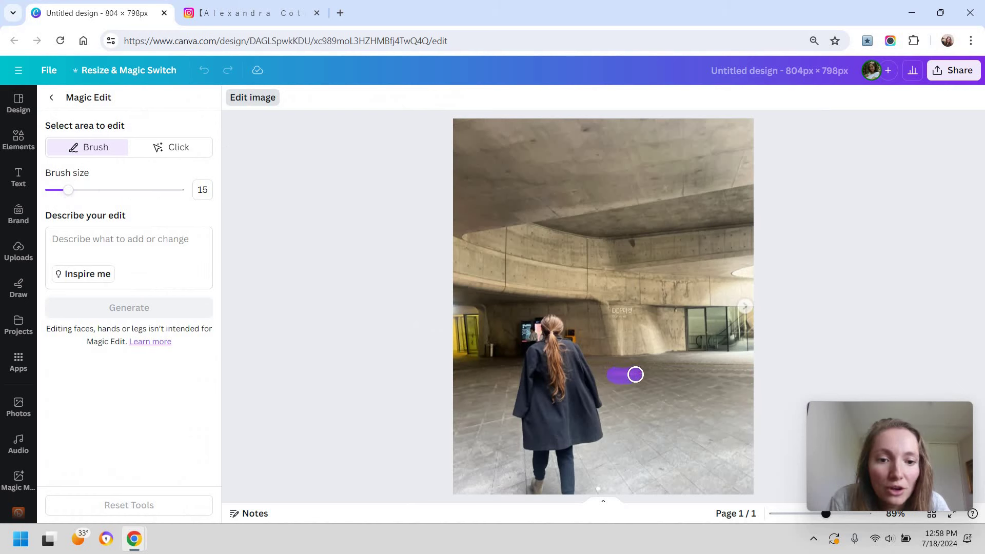
# Describe the edit for the painted floor spot as "flower pot" and generate the variants.
pyautogui.click(196, 250)
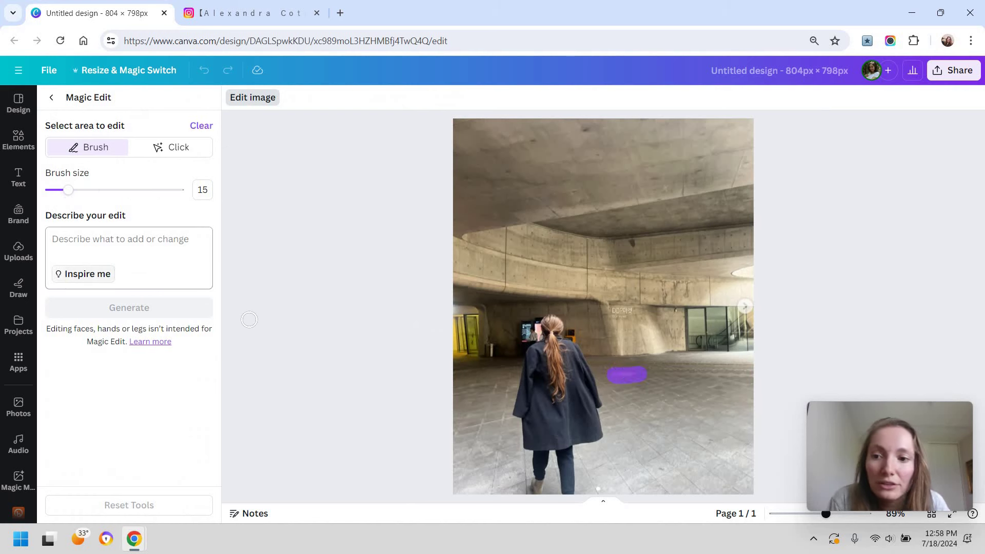
pyautogui.write('pot flower')
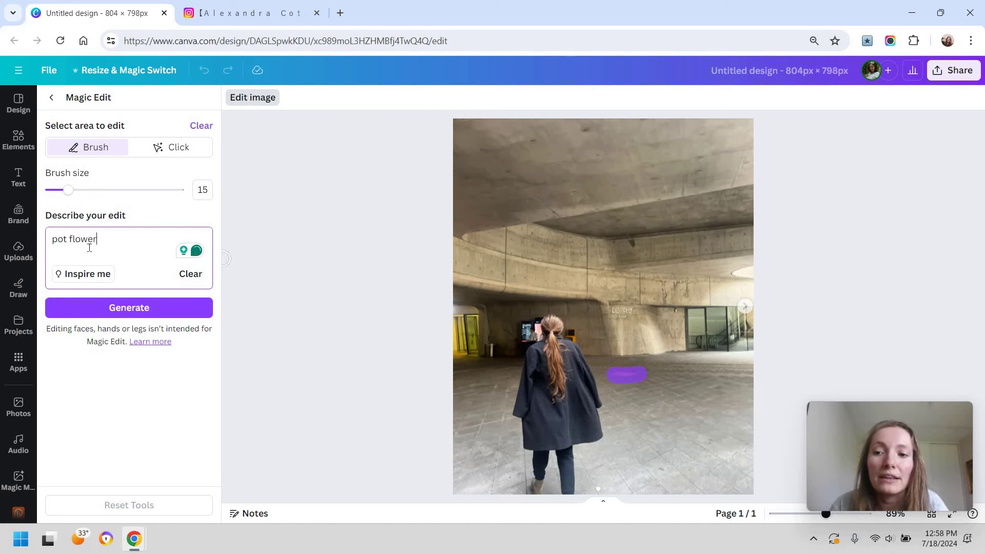
pyautogui.press('Delete')
pyautogui.press('Delete')
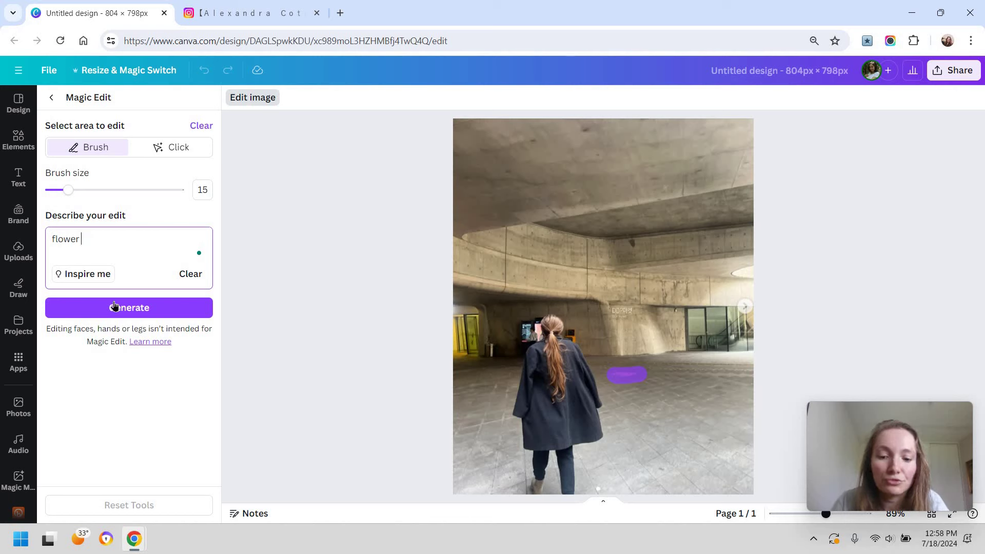
pyautogui.press('Return')
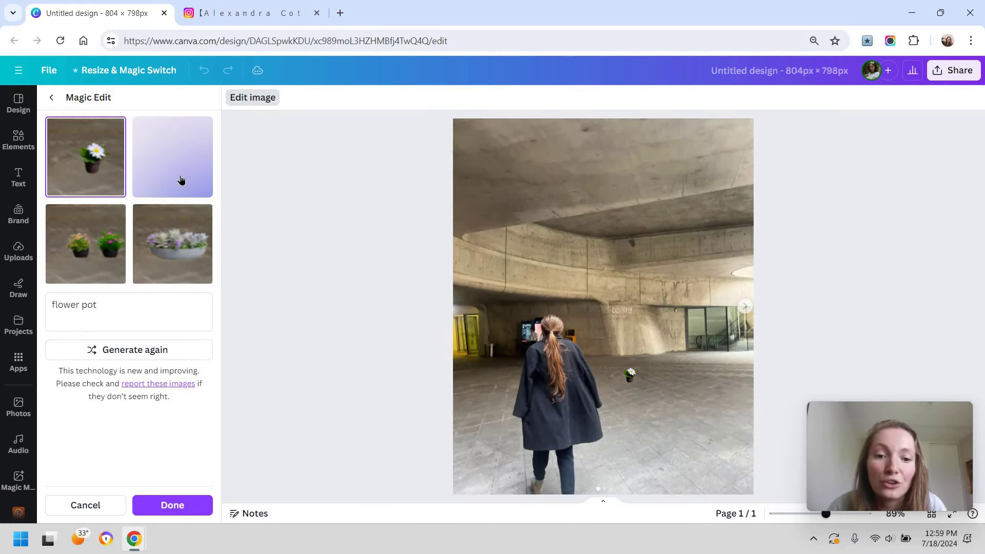
# Preview the generated flower pot variants, then leave Magic Edit without applying any of them.
pyautogui.click(181, 180)
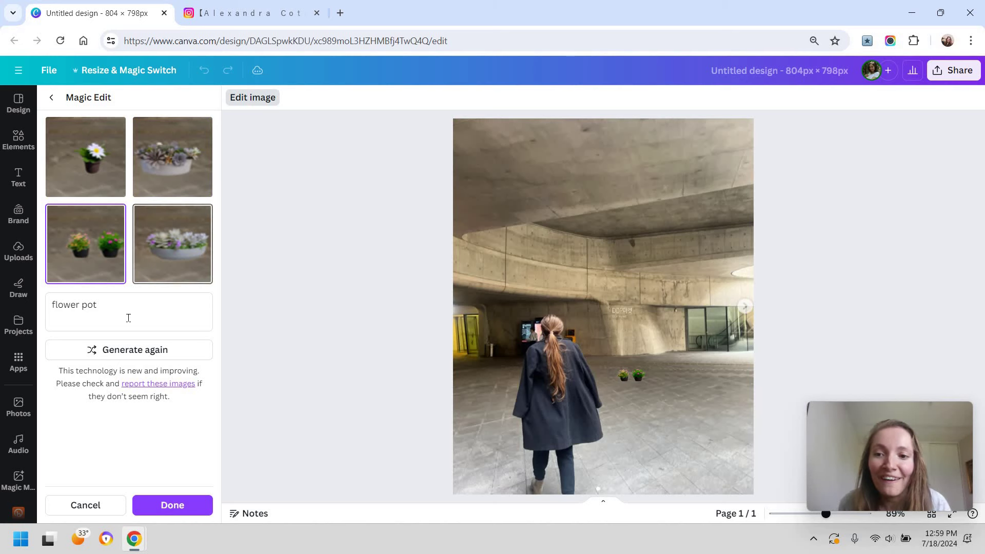
pyautogui.click(51, 97)
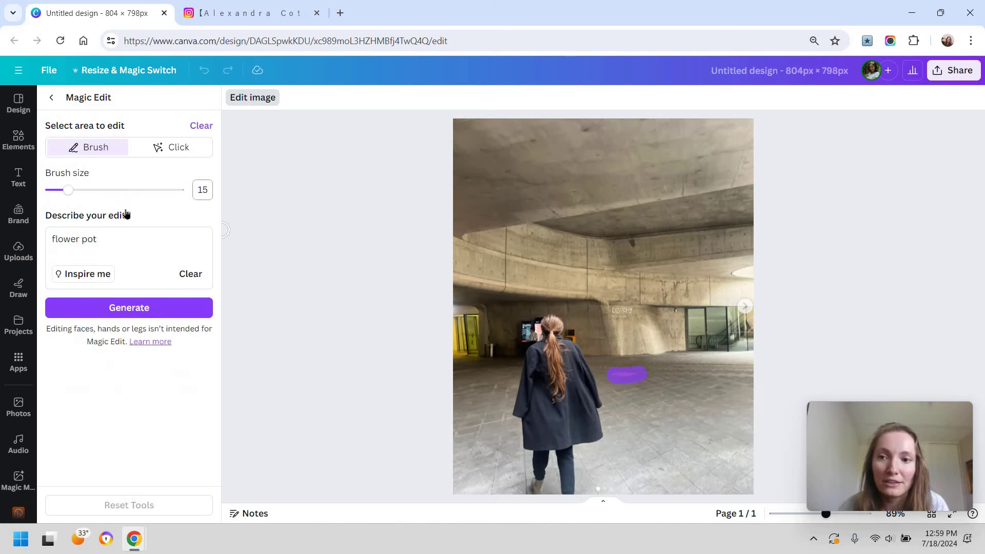
pyautogui.click(51, 98)
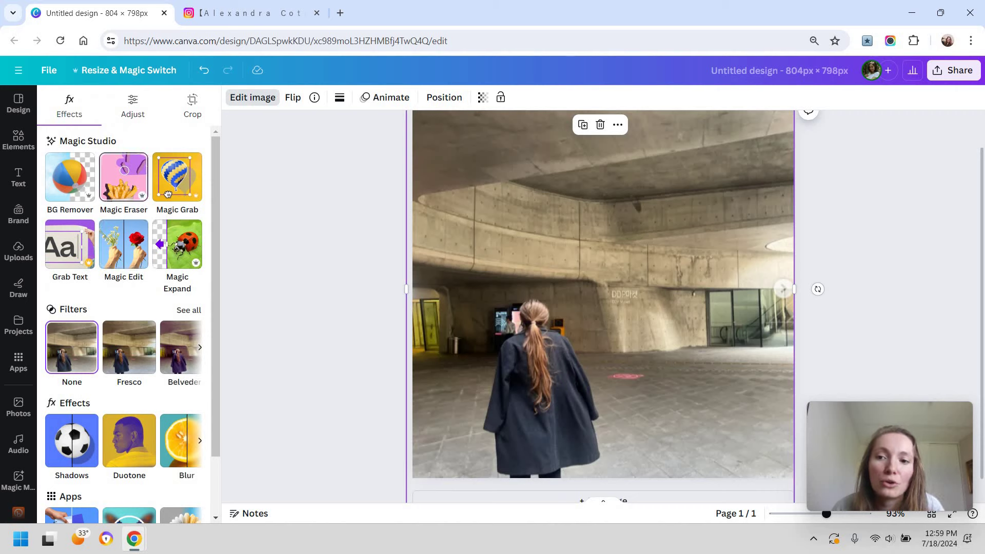
# Open Magic Eraser for the photo and try smaller and larger brush sizes, such as 11 and 83.
pyautogui.click(136, 189)
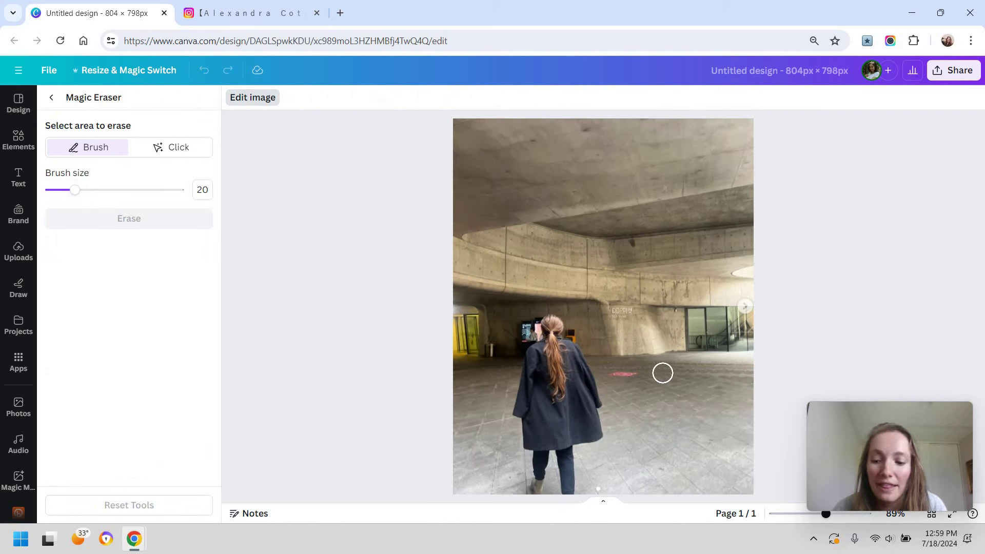
pyautogui.scroll(5, 662, 373)
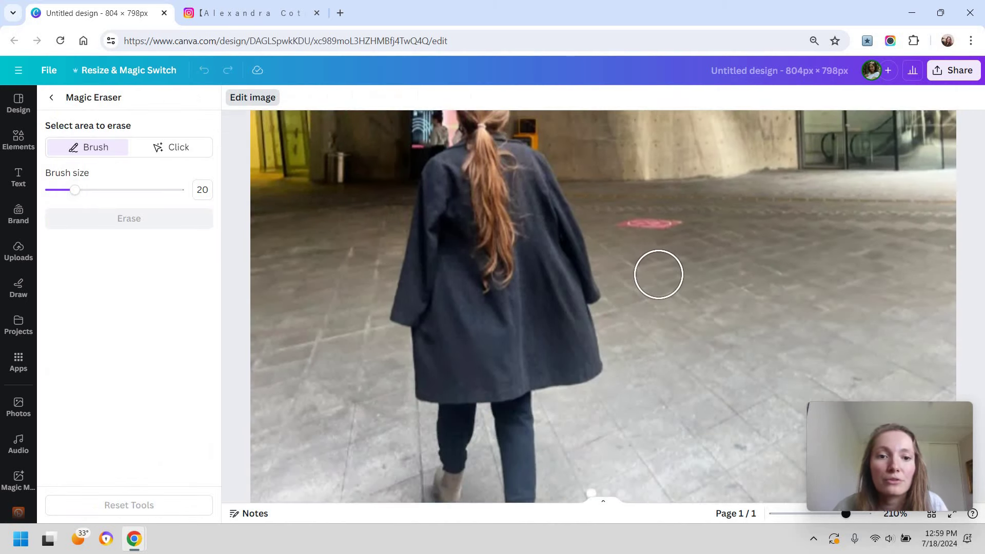
pyautogui.scroll(2, 659, 274)
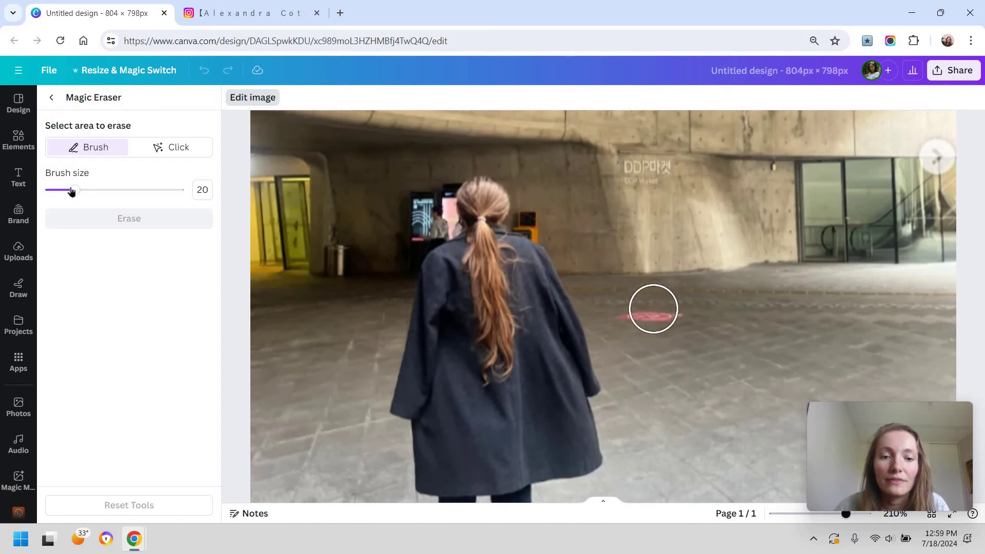
pyautogui.moveTo(72, 191)
pyautogui.mouseDown()
pyautogui.moveTo(81, 190)
pyautogui.moveTo(63, 190)
pyautogui.mouseUp()
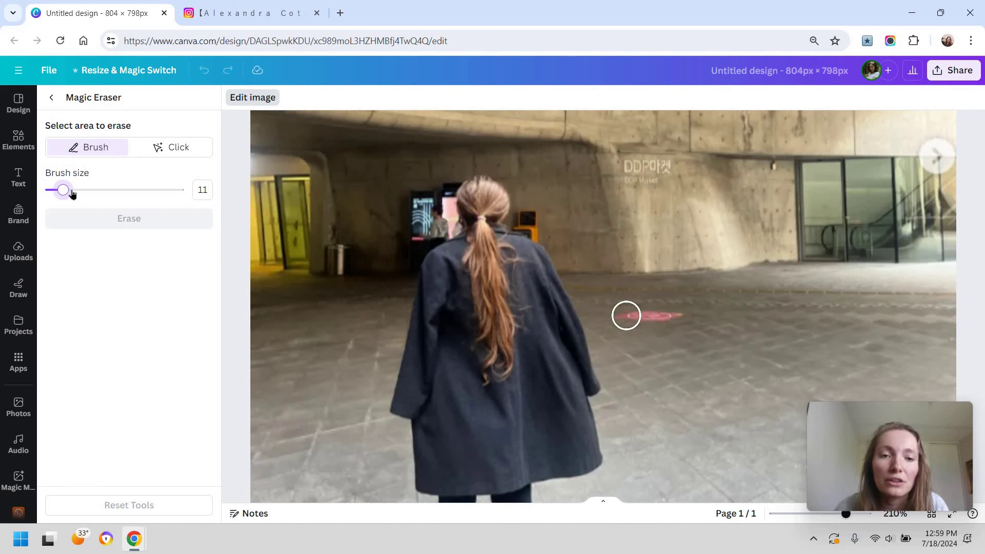
pyautogui.moveTo(62, 190); pyautogui.dragTo(157, 190)
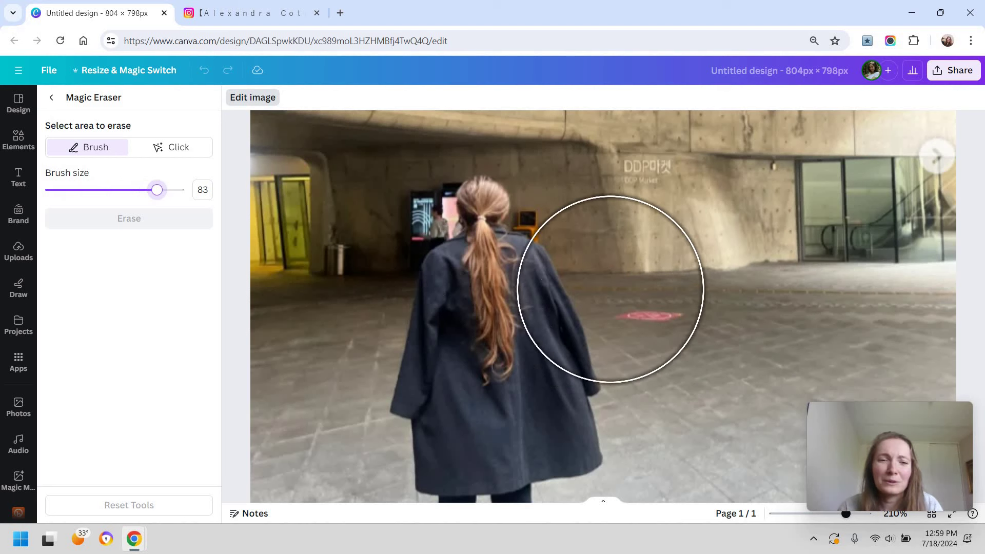
pyautogui.moveTo(48, 191)
pyautogui.mouseDown()
pyautogui.moveTo(66, 190)
pyautogui.moveTo(57, 191)
pyautogui.mouseUp()
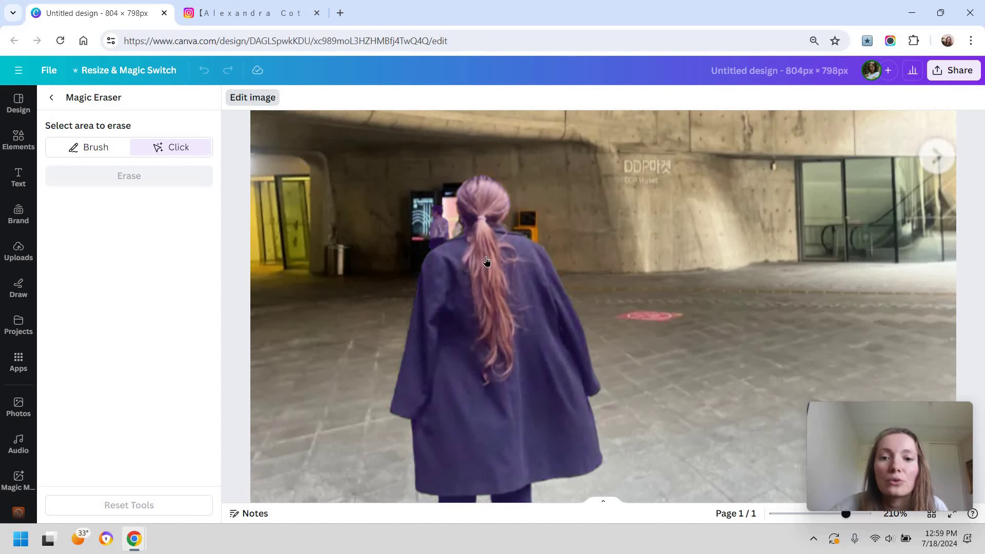
# Erase the distant person beside the woman's shoulder using Click selection, then leave Magic Eraser and check the area up close.
pyautogui.click(427, 227)
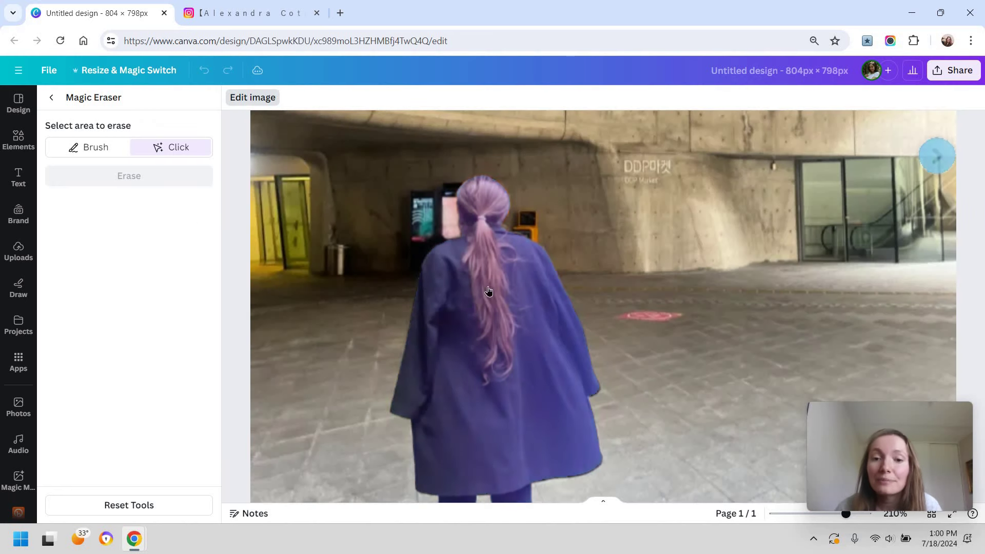
pyautogui.click(51, 97)
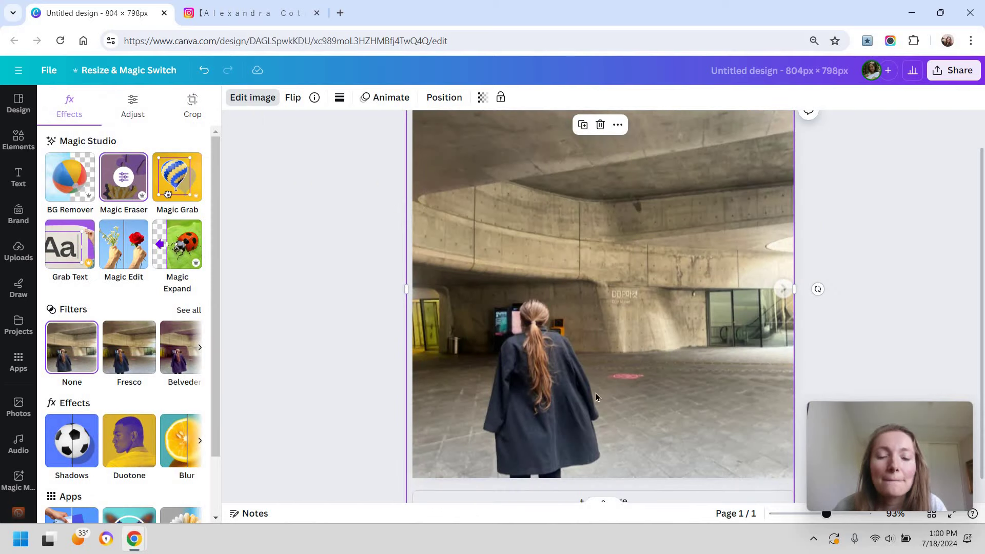
pyautogui.scroll(5, 526, 352)
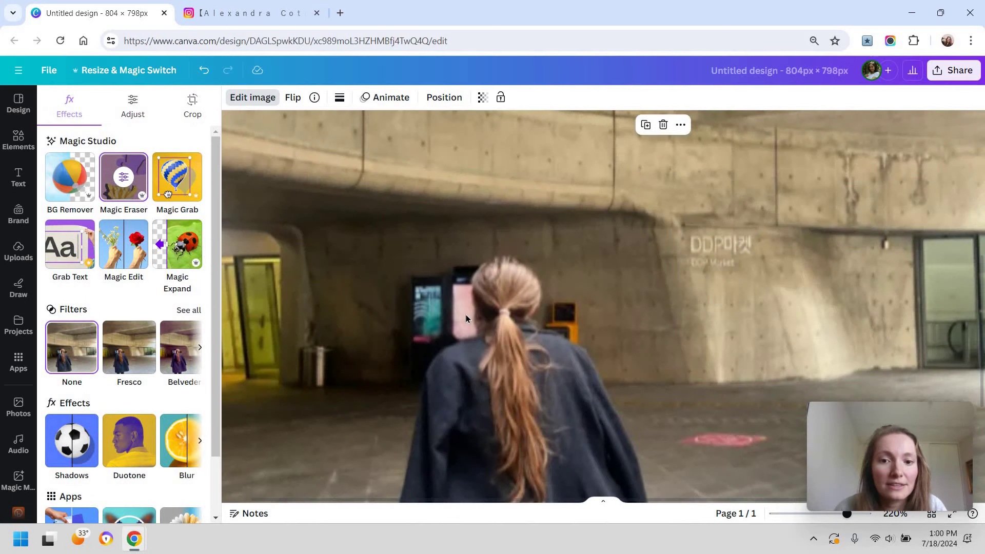
pyautogui.scroll(-2, 550, 339)
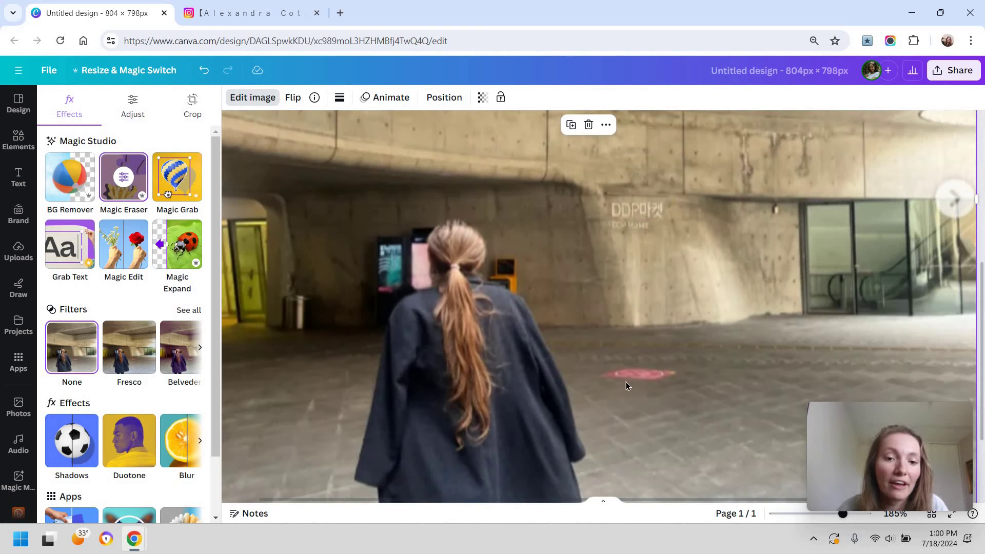
pyautogui.scroll(-2, 638, 382)
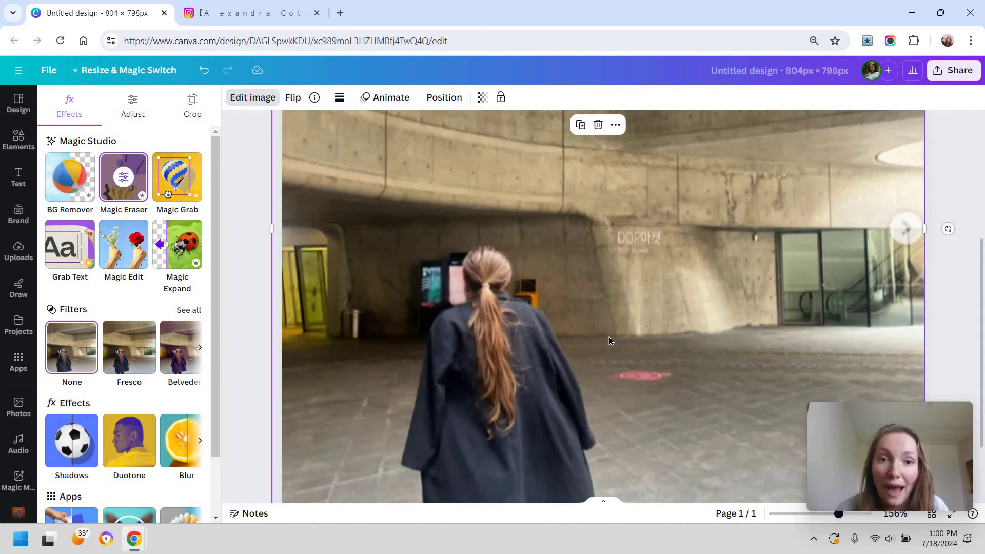
pyautogui.scroll(2, 608, 335)
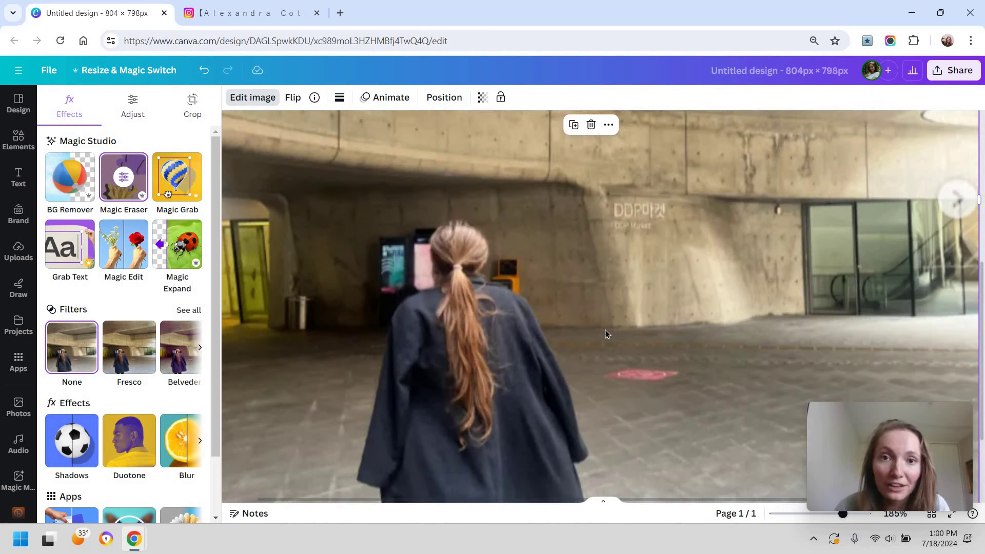
# Reopen Magic Eraser, paint over the pink floor marking with brush size 10 and erase it.
pyautogui.click(121, 190)
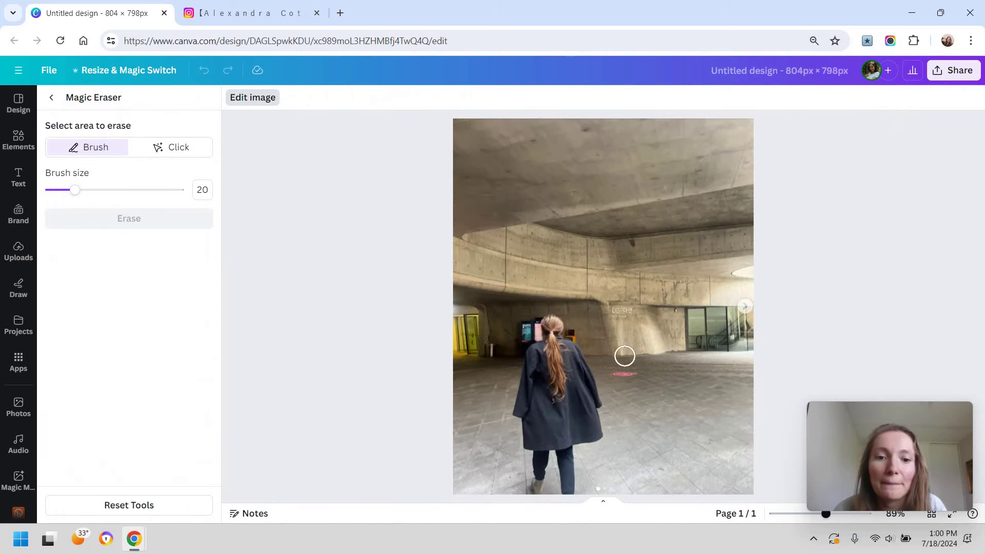
pyautogui.scroll(5, 637, 390)
pyautogui.moveTo(85, 194); pyautogui.dragTo(71, 193)
pyautogui.click(611, 312)
pyautogui.moveTo(611, 312); pyautogui.dragTo(693, 313)
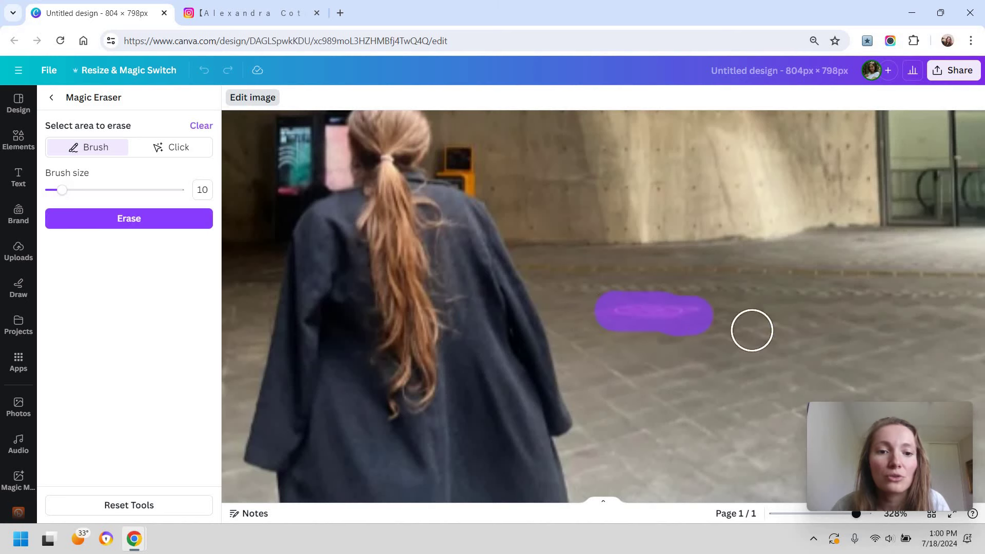
pyautogui.click(170, 217)
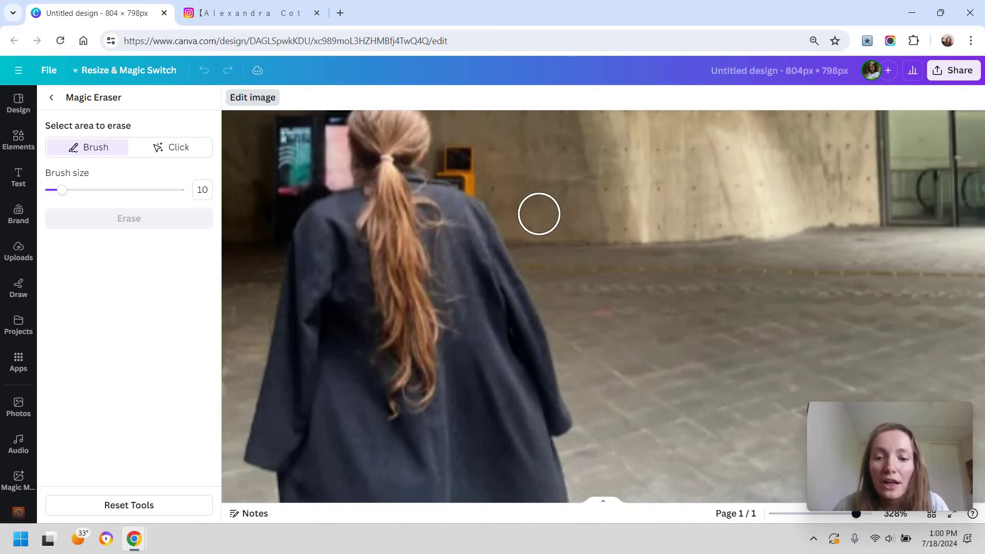
# Set the brush size to 8, paint over the orange and black object beside the woman's shoulder and erase it.
pyautogui.scroll(2, 513, 226)
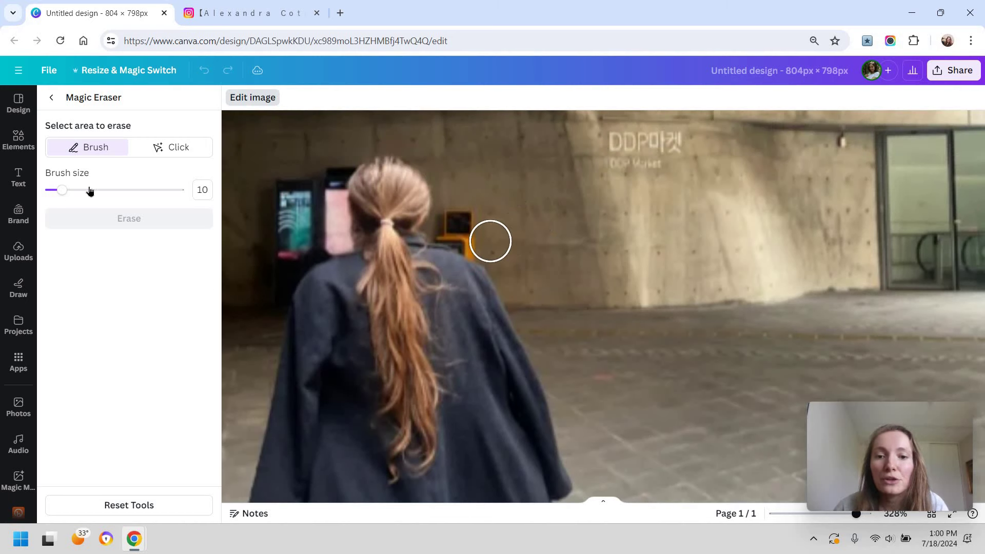
pyautogui.click(52, 191)
pyautogui.moveTo(50, 190); pyautogui.dragTo(59, 190)
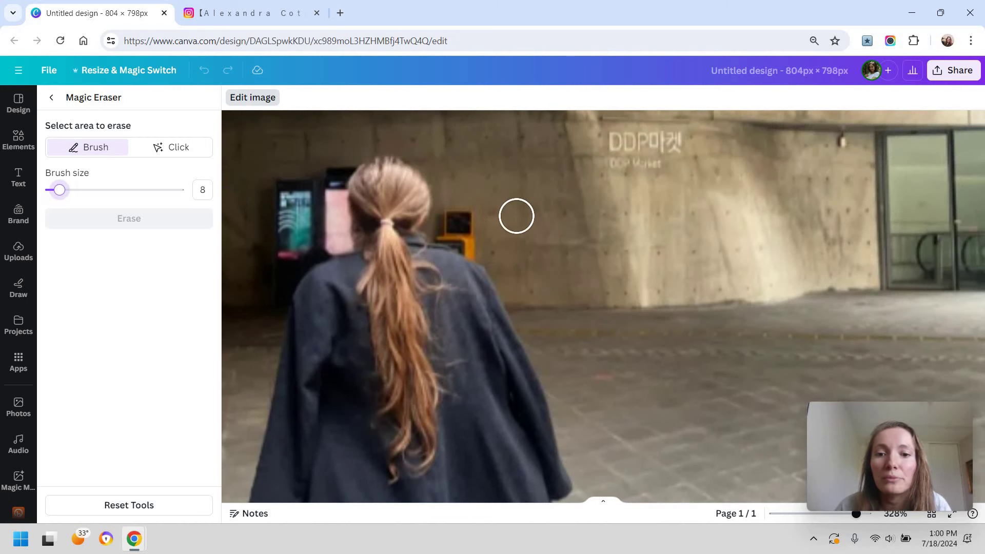
pyautogui.moveTo(460, 222); pyautogui.dragTo(479, 246)
pyautogui.click(160, 214)
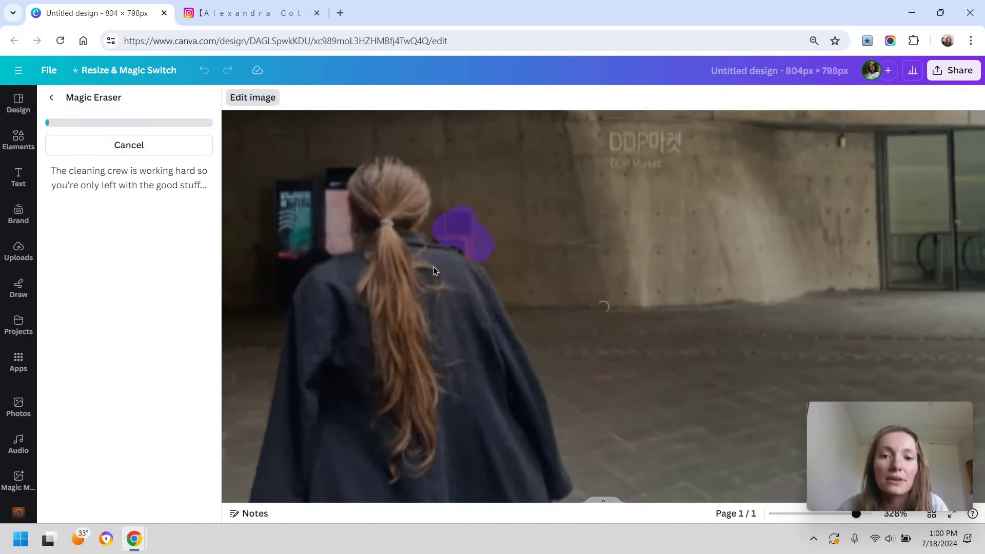
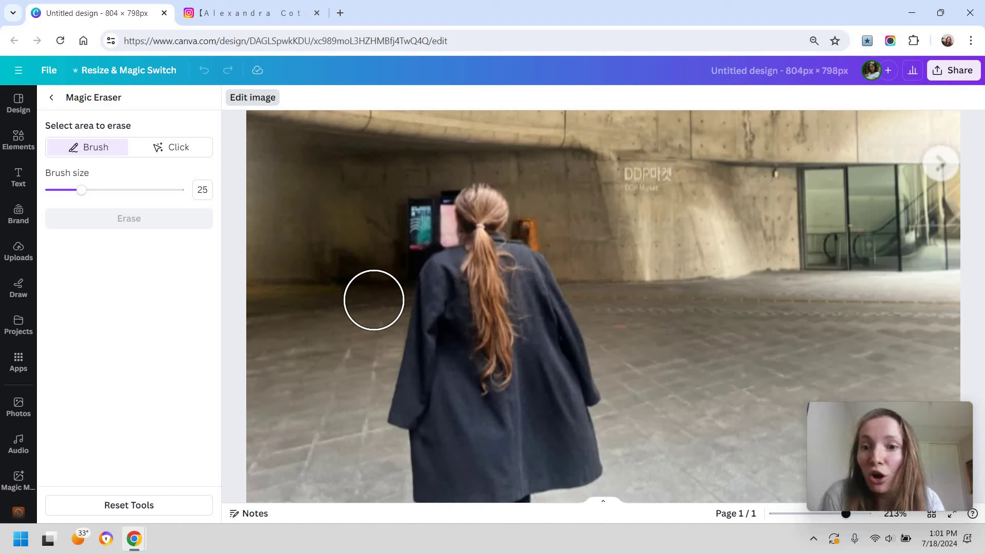
# With brush size 12, paint over the screens behind the woman's head and the remaining orange object, and erase them.
pyautogui.moveTo(82, 190); pyautogui.dragTo(68, 191)
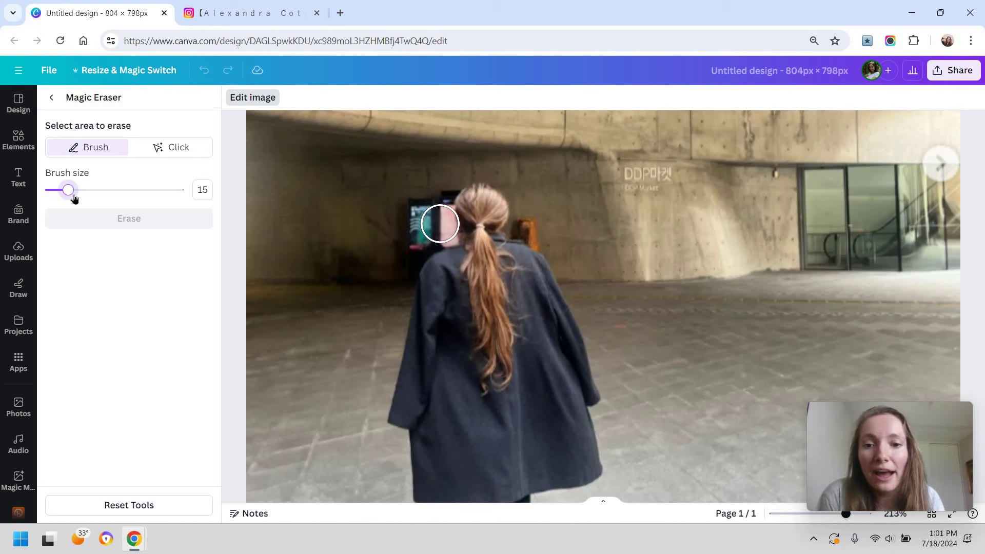
pyautogui.moveTo(68, 190); pyautogui.dragTo(64, 189)
pyautogui.moveTo(411, 221)
pyautogui.mouseDown()
pyautogui.moveTo(425, 233)
pyautogui.moveTo(442, 217)
pyautogui.moveTo(435, 213)
pyautogui.mouseUp()
pyautogui.moveTo(535, 226); pyautogui.dragTo(528, 229)
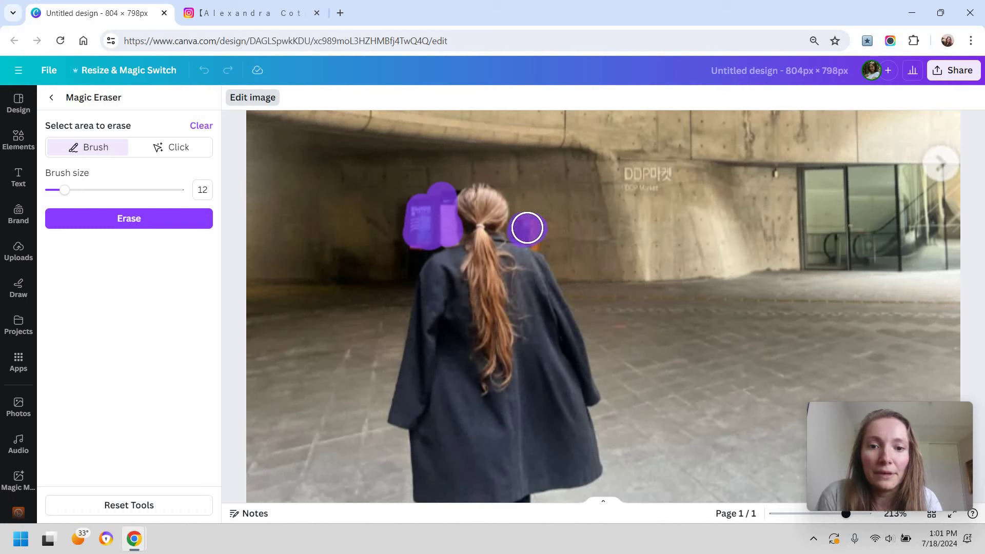
pyautogui.moveTo(405, 242); pyautogui.dragTo(413, 252)
pyautogui.click(129, 218)
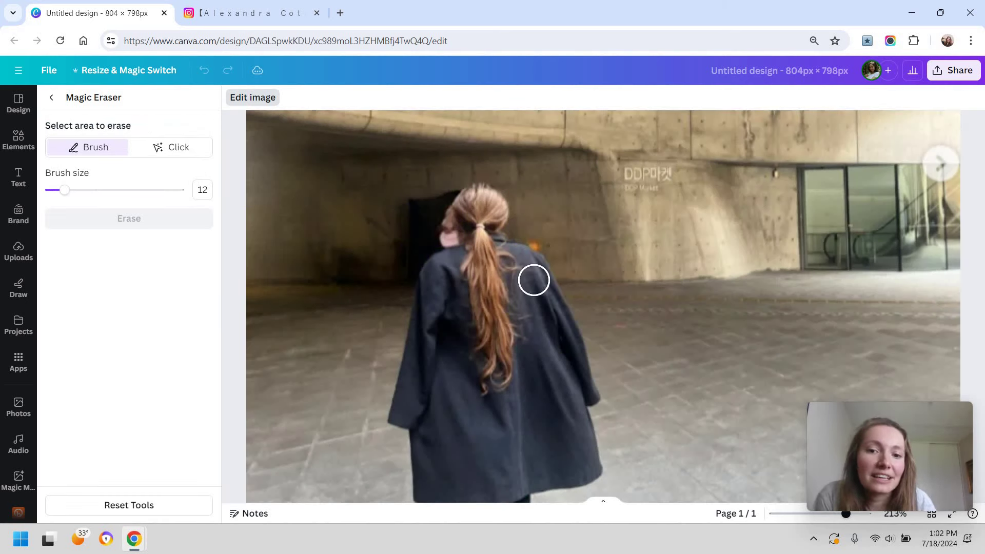
# With brush size 6, paint over the orange remnant at the shoulder and the pale patch beside the head, and erase both.
pyautogui.moveTo(61, 191); pyautogui.dragTo(57, 190)
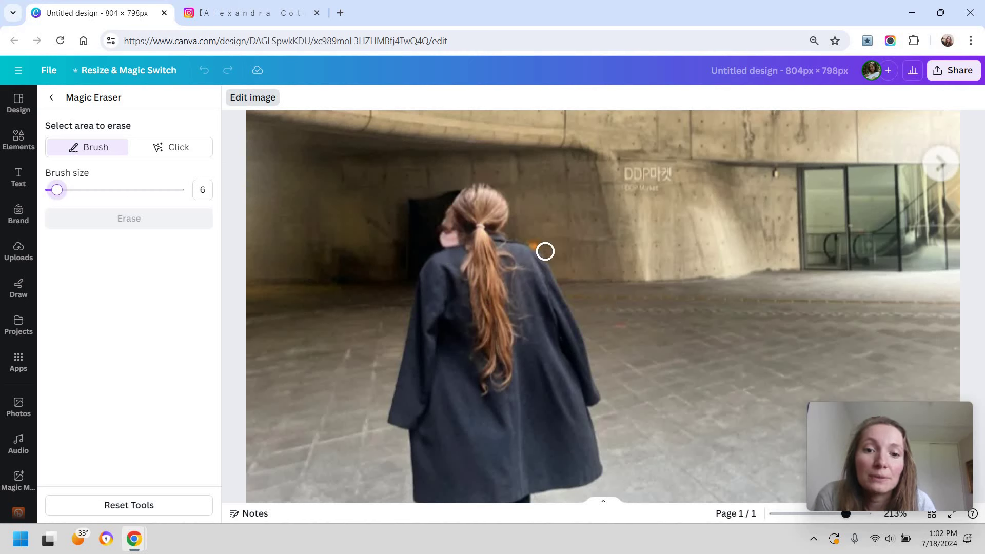
pyautogui.moveTo(545, 252); pyautogui.dragTo(533, 246)
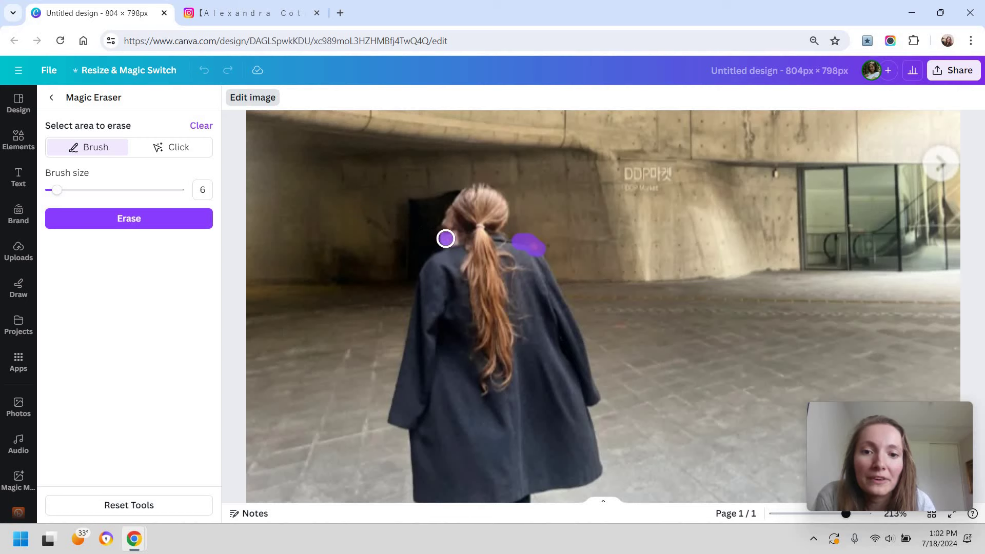
pyautogui.moveTo(445, 221)
pyautogui.mouseDown()
pyautogui.moveTo(442, 195)
pyautogui.moveTo(424, 255)
pyautogui.moveTo(414, 214)
pyautogui.mouseUp()
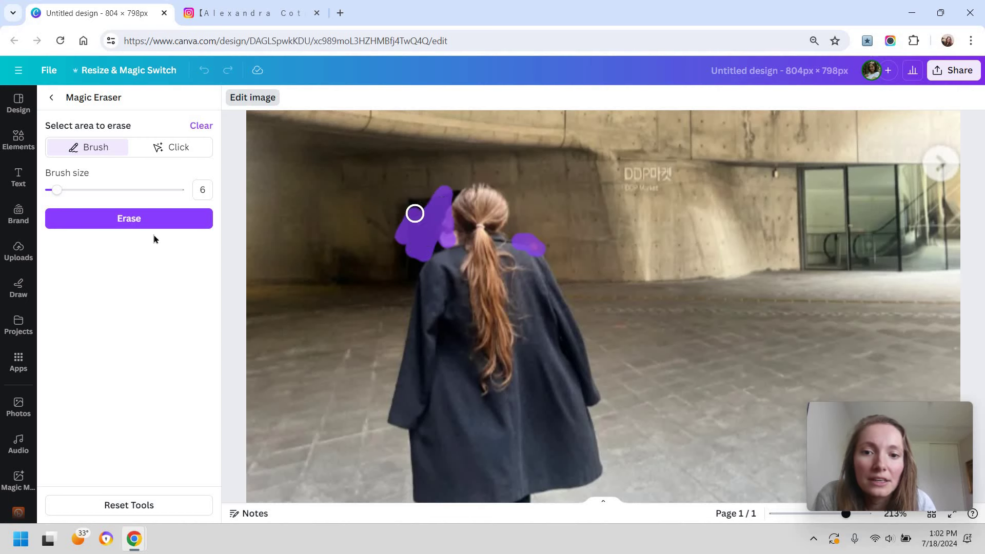
pyautogui.click(153, 221)
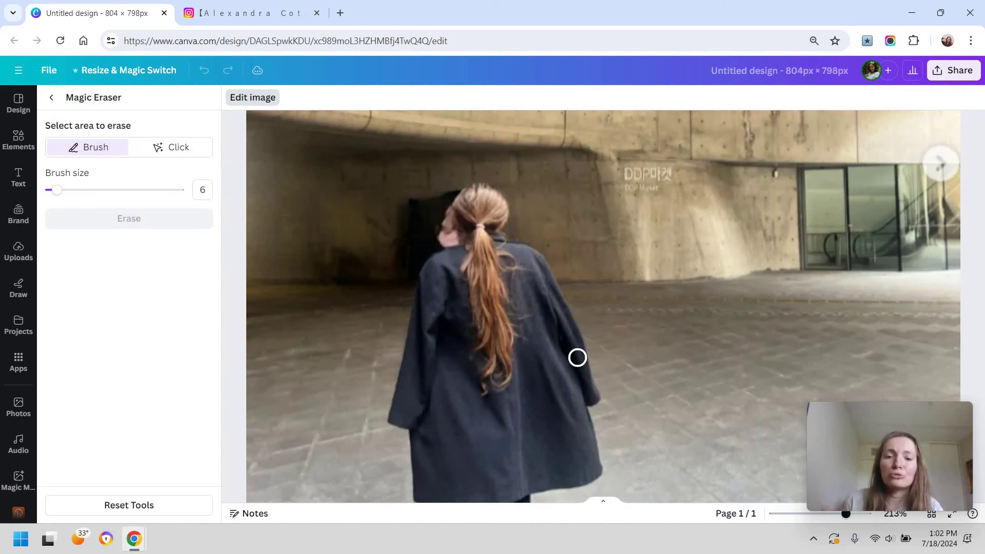
# Inspect the erased areas around the woman, then leave Magic Eraser and undo the last change.
pyautogui.scroll(-5, 684, 345)
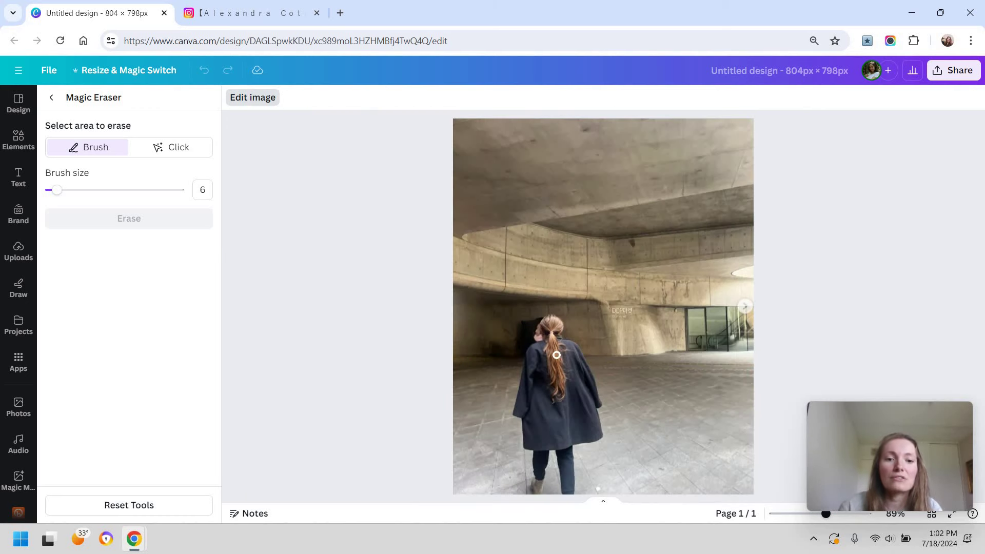
pyautogui.scroll(5, 532, 356)
pyautogui.scroll(-5, 537, 318)
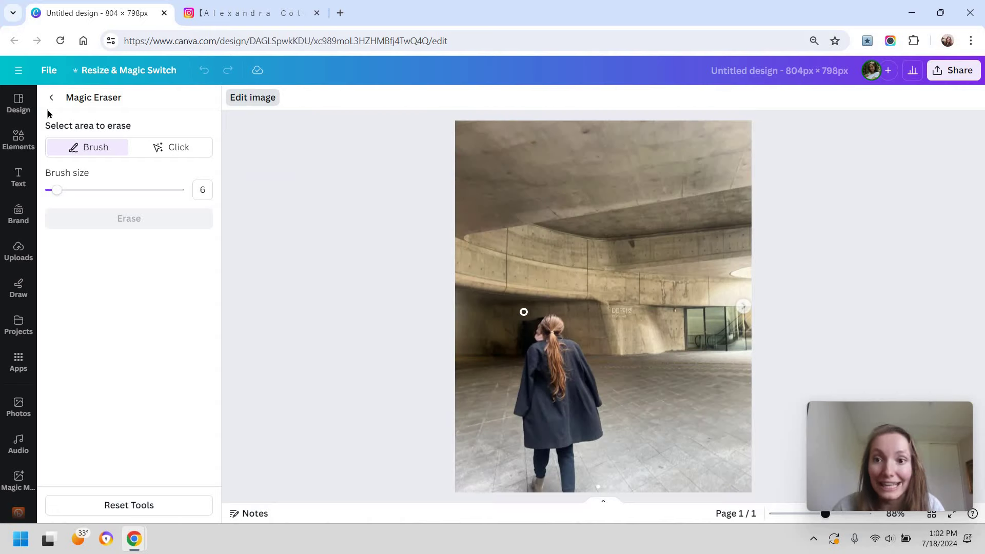
pyautogui.scroll(2, 176, 91)
pyautogui.click(204, 71)
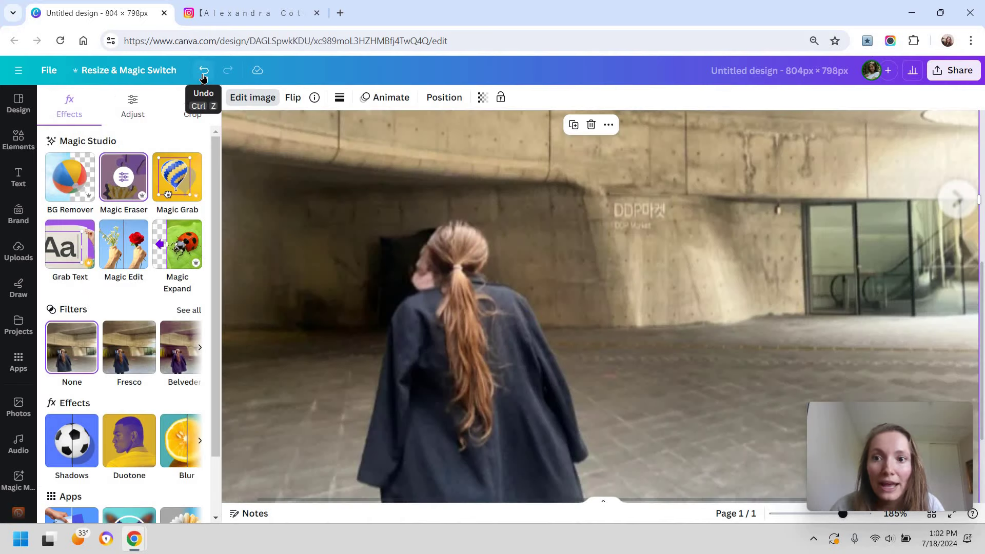
pyautogui.scroll(-3, 609, 295)
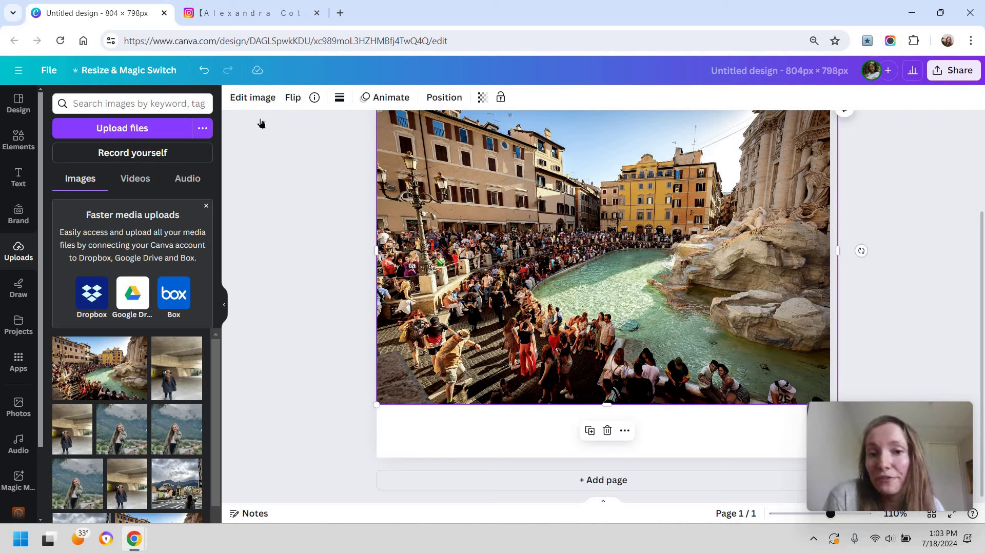
# Open Magic Eraser for the crowded fountain photo, erase the man in the hat in the foreground with brush size 20 and check the spot.
pyautogui.click(253, 97)
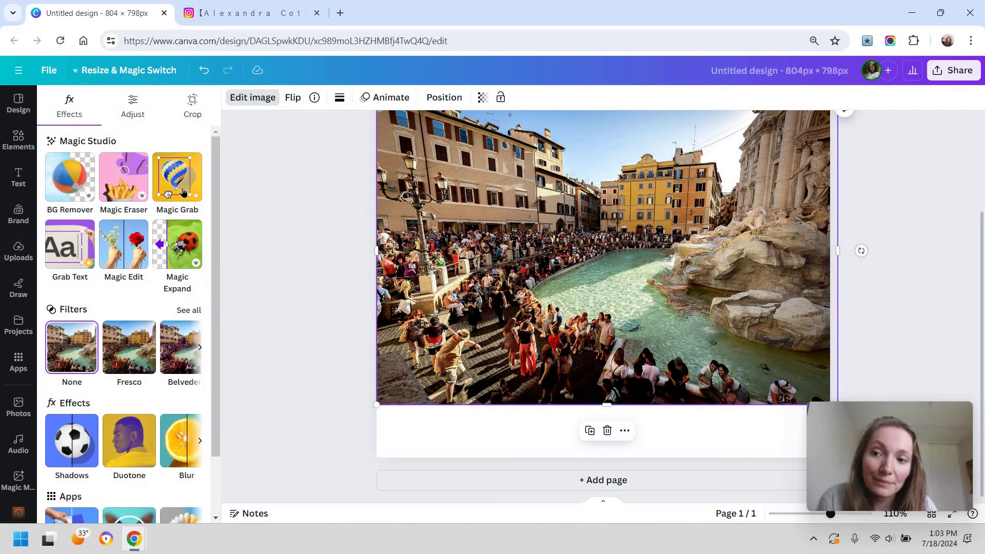
pyautogui.click(123, 177)
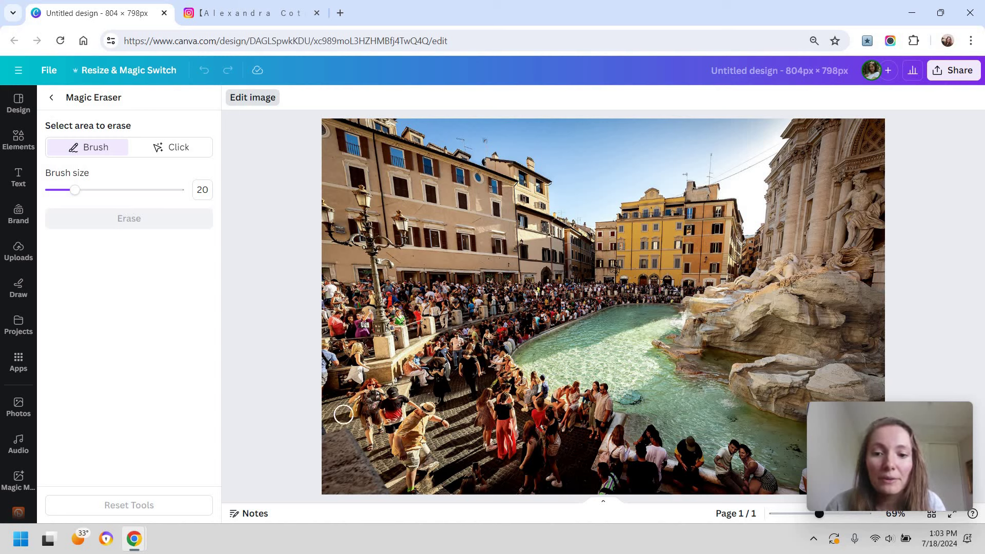
pyautogui.moveTo(403, 435)
pyautogui.mouseDown()
pyautogui.moveTo(426, 409)
pyautogui.moveTo(397, 444)
pyautogui.moveTo(412, 453)
pyautogui.moveTo(416, 480)
pyautogui.moveTo(431, 415)
pyautogui.moveTo(455, 418)
pyautogui.mouseUp()
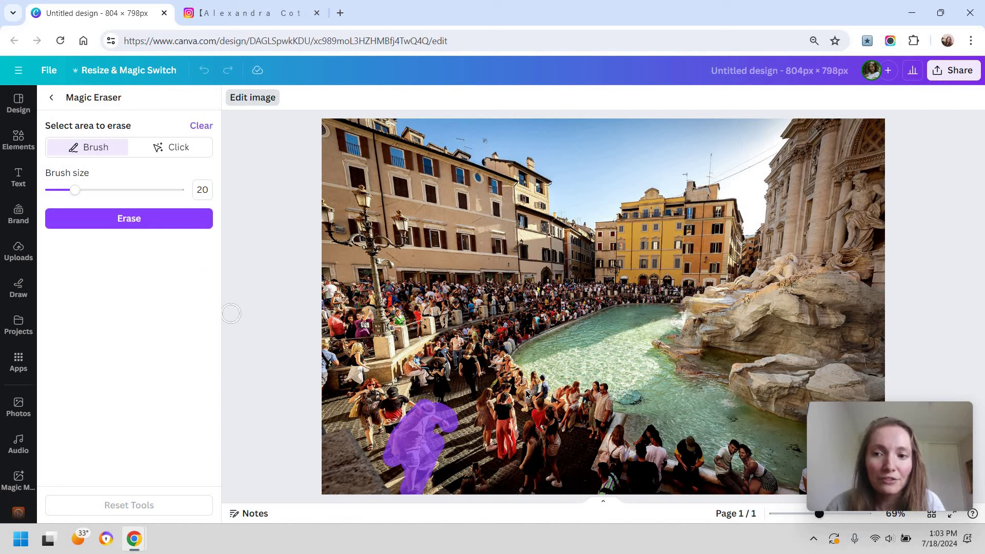
pyautogui.click(129, 218)
pyautogui.scroll(5, 420, 471)
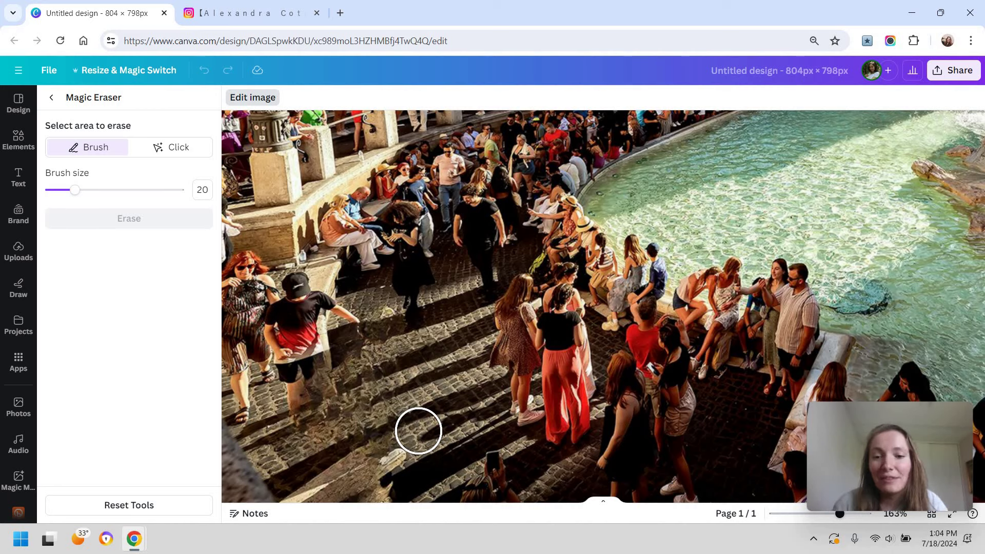
pyautogui.scroll(-3, 455, 322)
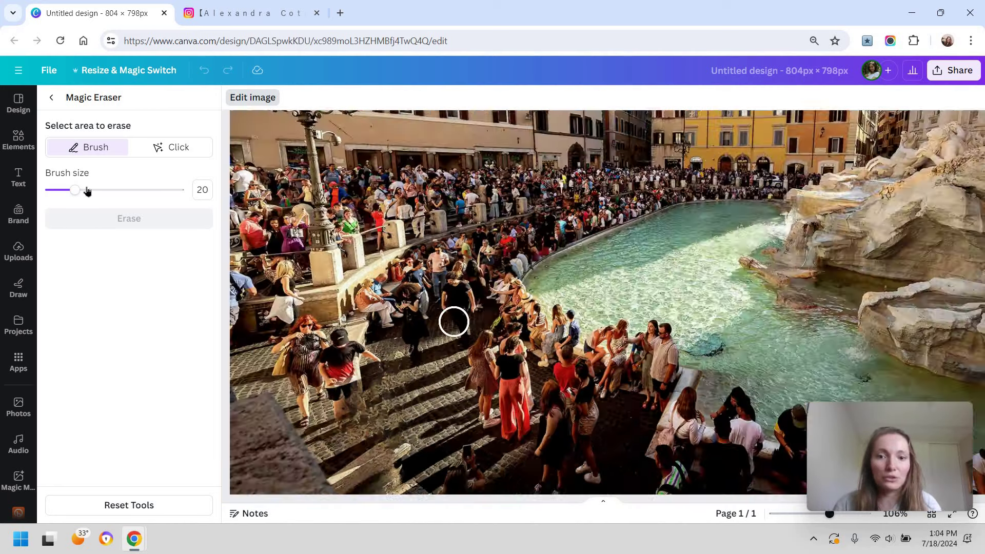
# With brush size 57, paint over the crowd along the fountain and on the steps in the foreground, and erase it.
pyautogui.click(149, 191)
pyautogui.moveTo(149, 190); pyautogui.dragTo(124, 190)
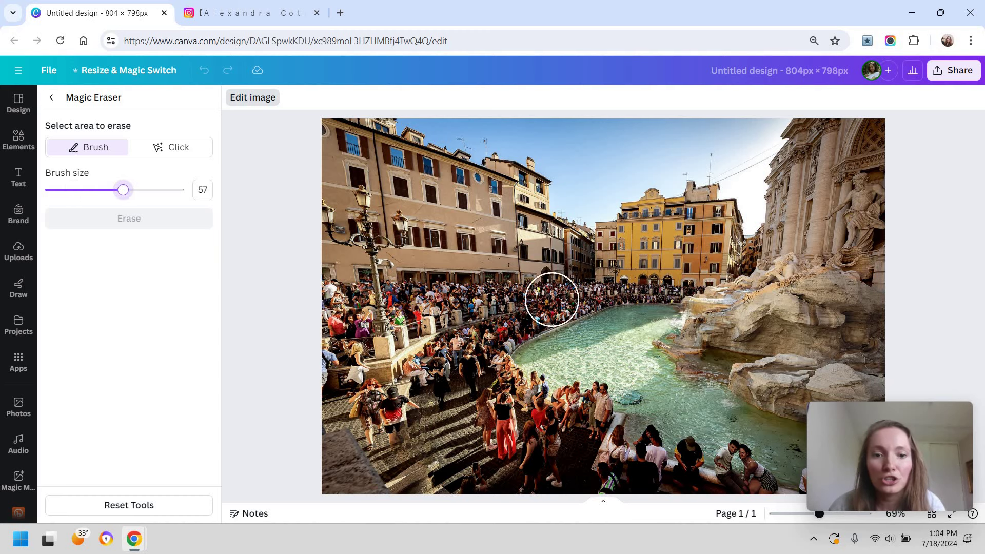
pyautogui.moveTo(585, 303)
pyautogui.mouseDown()
pyautogui.moveTo(359, 310)
pyautogui.moveTo(341, 344)
pyautogui.moveTo(486, 344)
pyautogui.moveTo(449, 358)
pyautogui.moveTo(393, 439)
pyautogui.mouseUp()
pyautogui.moveTo(493, 411)
pyautogui.mouseDown()
pyautogui.moveTo(554, 459)
pyautogui.moveTo(520, 392)
pyautogui.moveTo(594, 411)
pyautogui.moveTo(639, 456)
pyautogui.moveTo(774, 484)
pyautogui.moveTo(680, 458)
pyautogui.mouseUp()
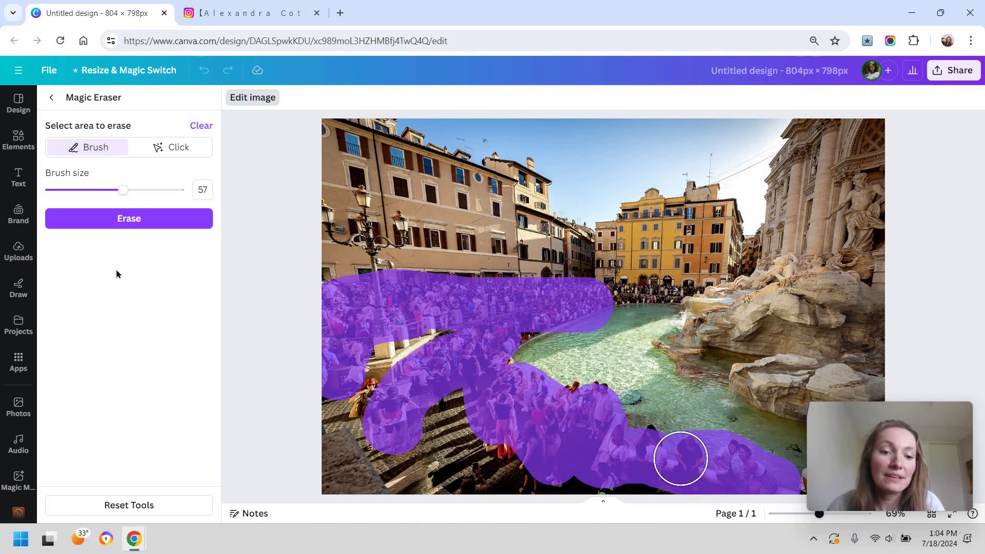
pyautogui.click(130, 218)
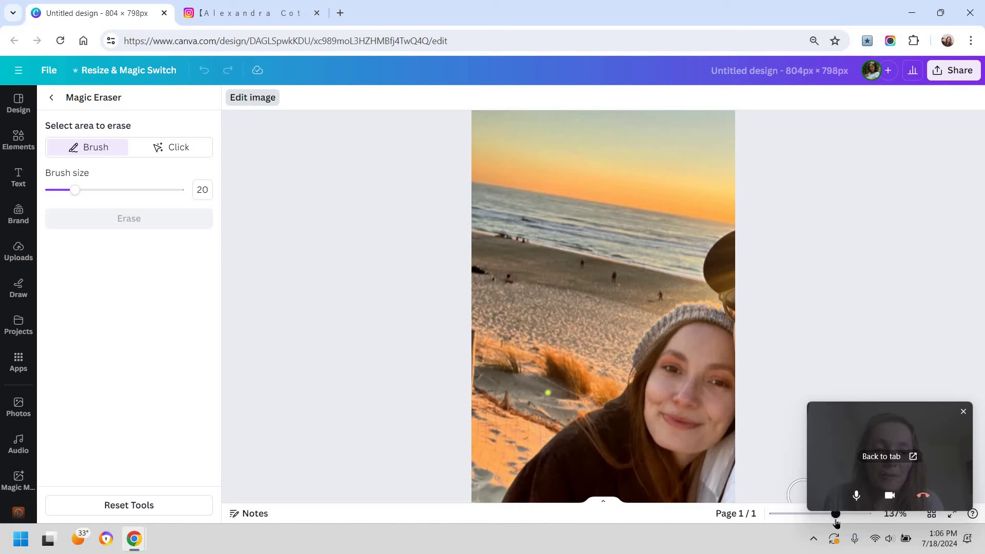
# In the beach selfie, paint over the distant walkers and the dark figures on the sand with brush size 13, and erase them.
pyautogui.moveTo(836, 514); pyautogui.dragTo(847, 513)
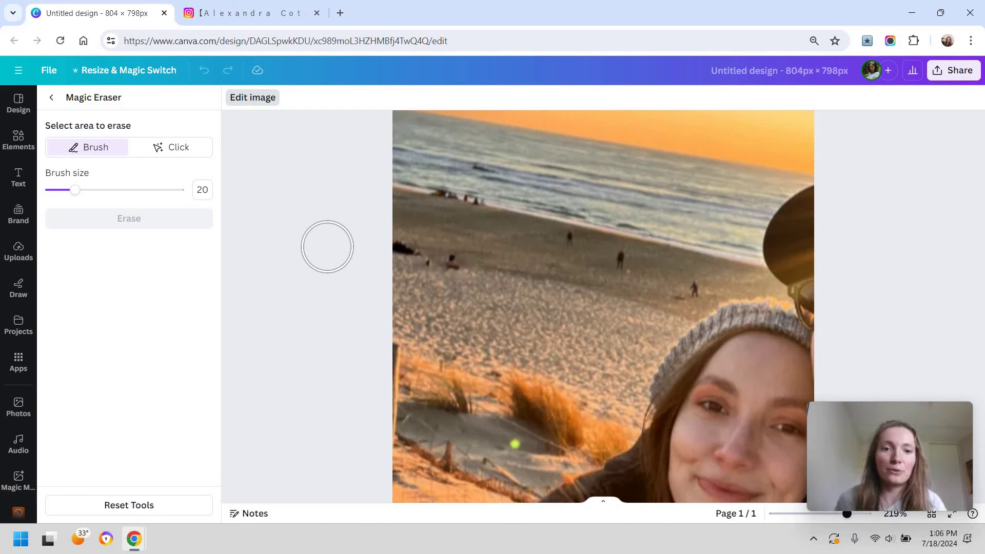
pyautogui.click(65, 190)
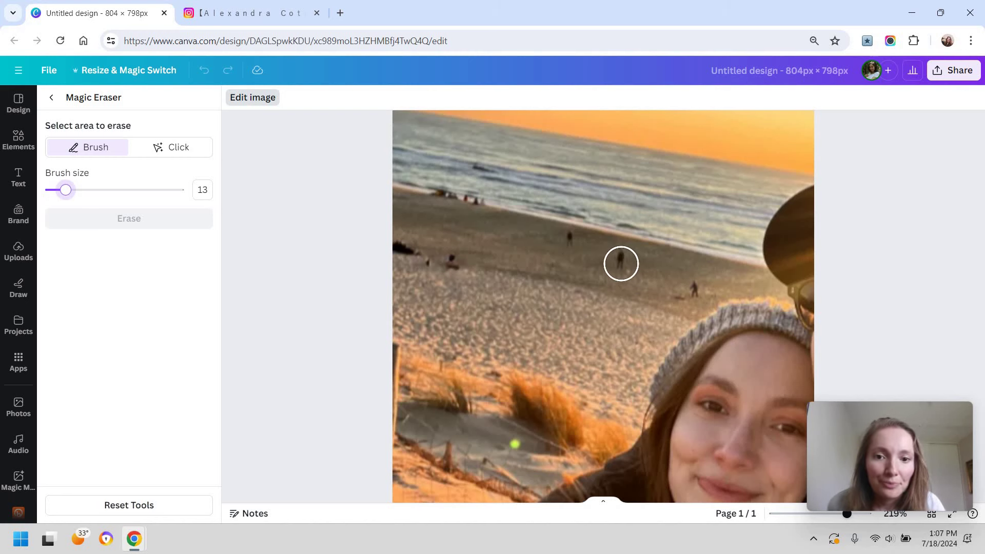
pyautogui.click(621, 264)
pyautogui.click(563, 240)
pyautogui.click(697, 286)
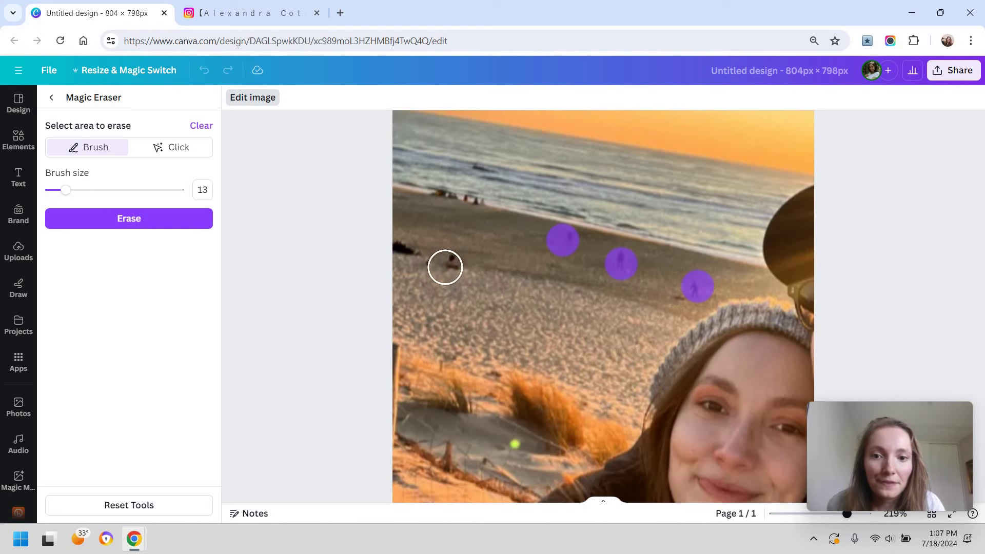
pyautogui.click(445, 262)
pyautogui.moveTo(434, 263); pyautogui.dragTo(402, 247)
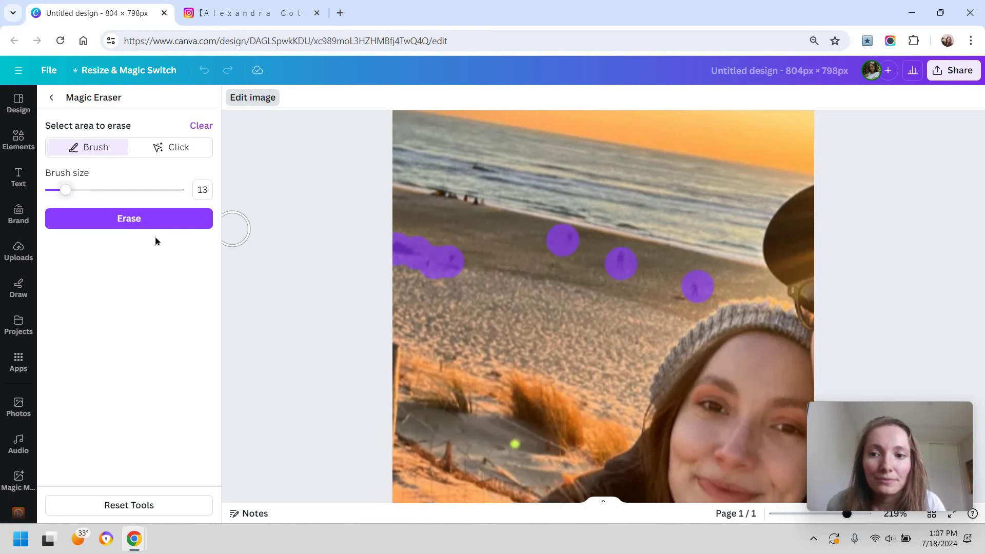
pyautogui.click(154, 219)
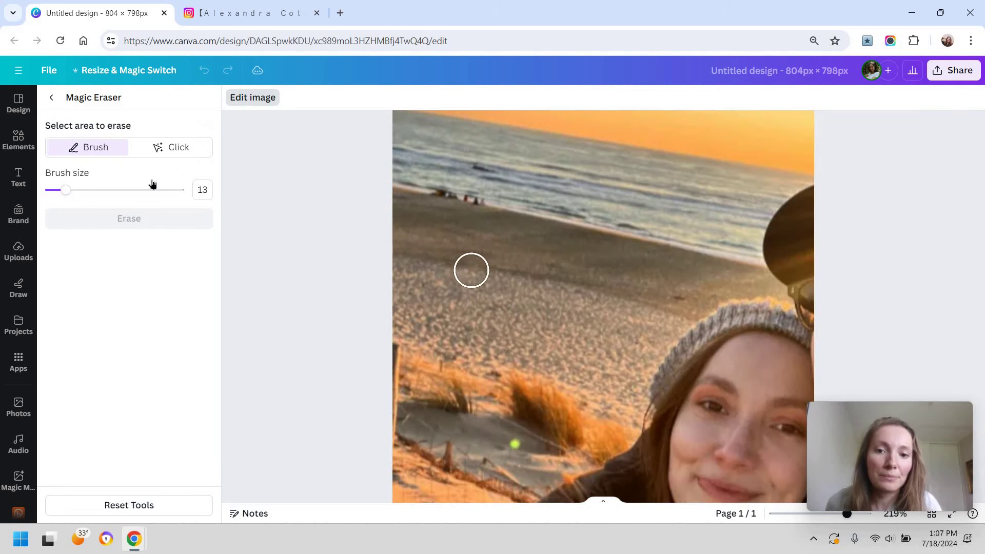
# Erase the small group of people at the shoreline with brush size 7 and check the cleaned beach.
pyautogui.click(58, 191)
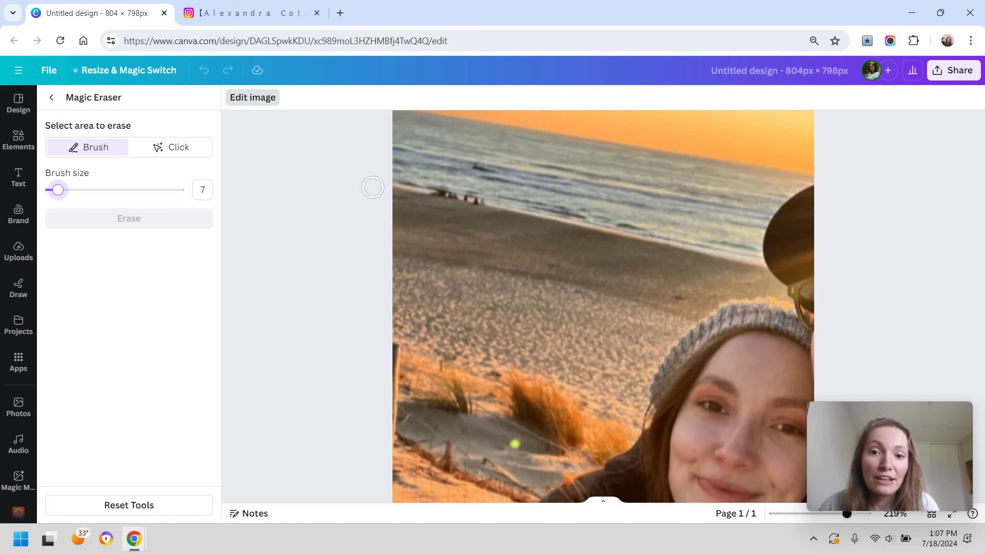
pyautogui.moveTo(483, 204); pyautogui.dragTo(440, 194)
pyautogui.click(146, 214)
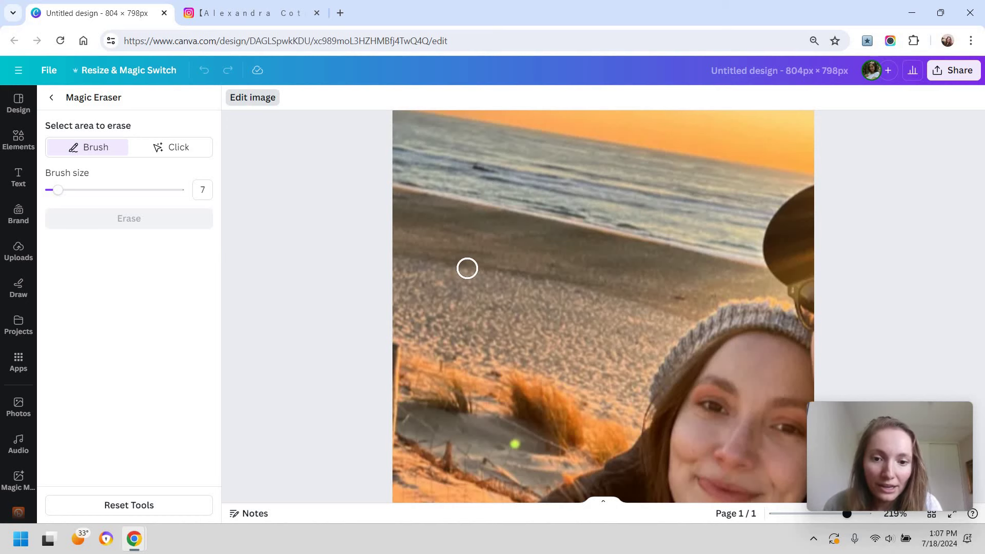
pyautogui.scroll(-3, 467, 268)
pyautogui.scroll(5, 467, 269)
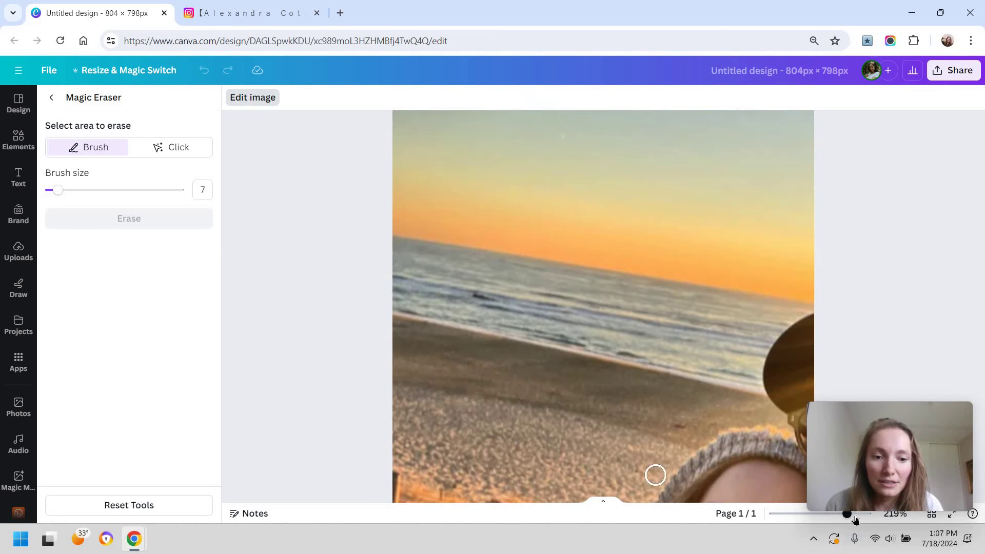
pyautogui.moveTo(848, 519)
pyautogui.mouseDown()
pyautogui.moveTo(821, 515)
pyautogui.moveTo(836, 515)
pyautogui.mouseUp()
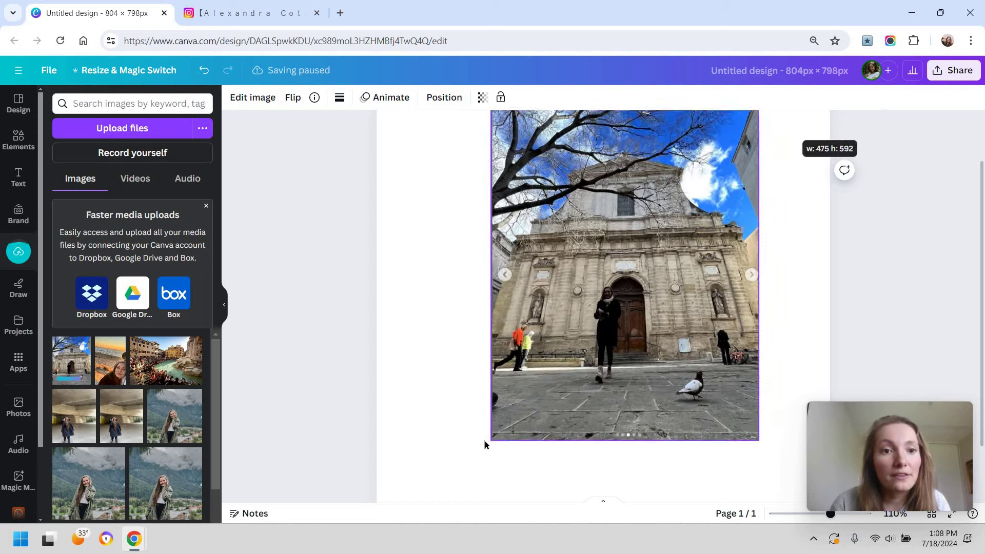
# Enlarge and reposition the church photo on the page, and open it in Magic Eraser.
pyautogui.moveTo(491, 440); pyautogui.dragTo(411, 476)
pyautogui.moveTo(712, 307); pyautogui.dragTo(693, 355)
pyautogui.click(862, 323)
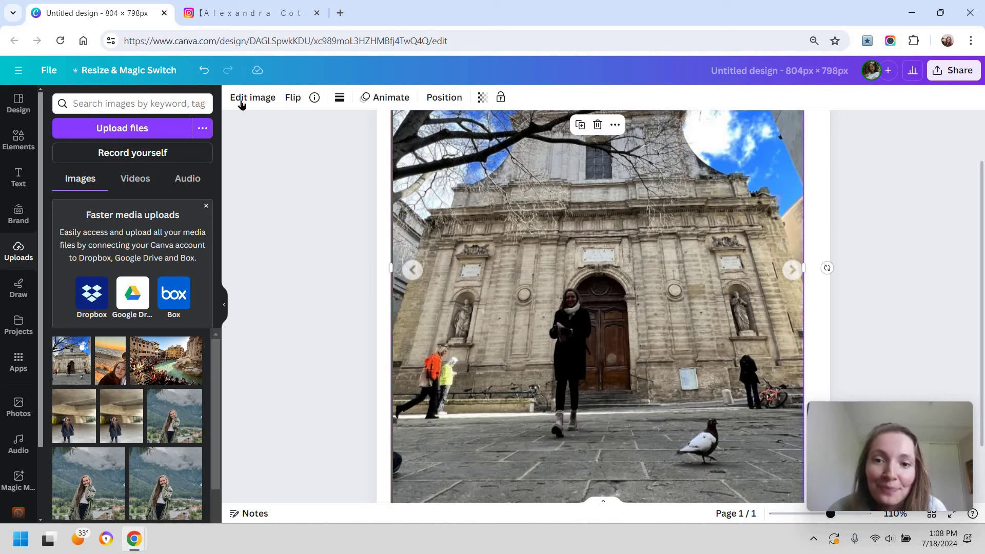
pyautogui.click(252, 98)
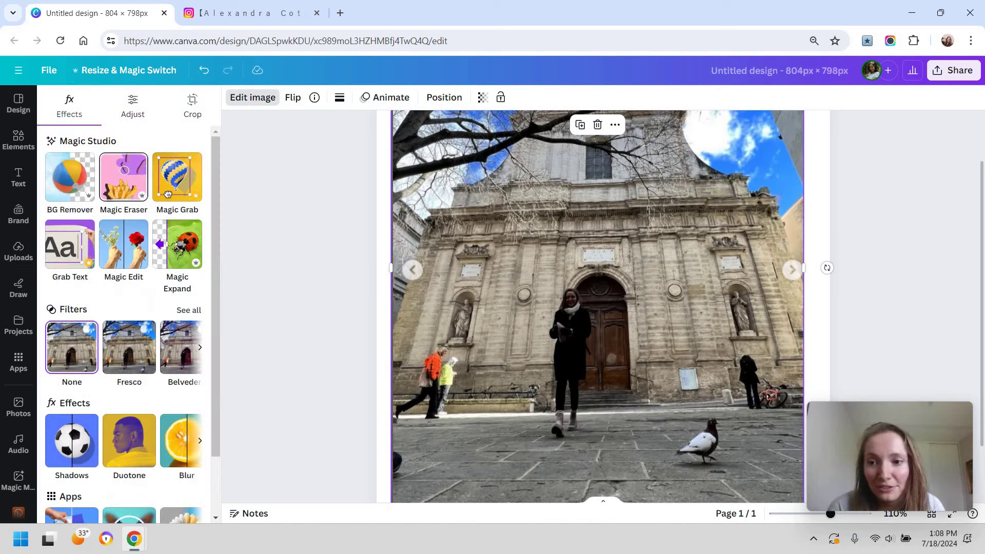
pyautogui.click(124, 177)
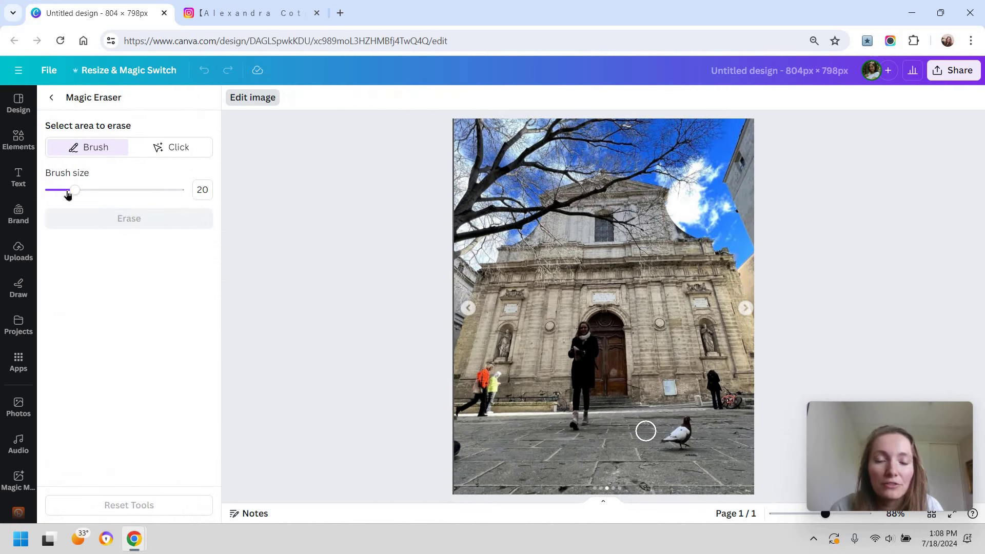
# Erase the pigeon on the pavement with brush size 24 and its leftover shadow with brush size 13.
pyautogui.moveTo(75, 190)
pyautogui.mouseDown()
pyautogui.moveTo(92, 189)
pyautogui.moveTo(80, 193)
pyautogui.mouseUp()
pyautogui.moveTo(684, 441)
pyautogui.mouseDown()
pyautogui.moveTo(667, 440)
pyautogui.moveTo(680, 427)
pyautogui.mouseUp()
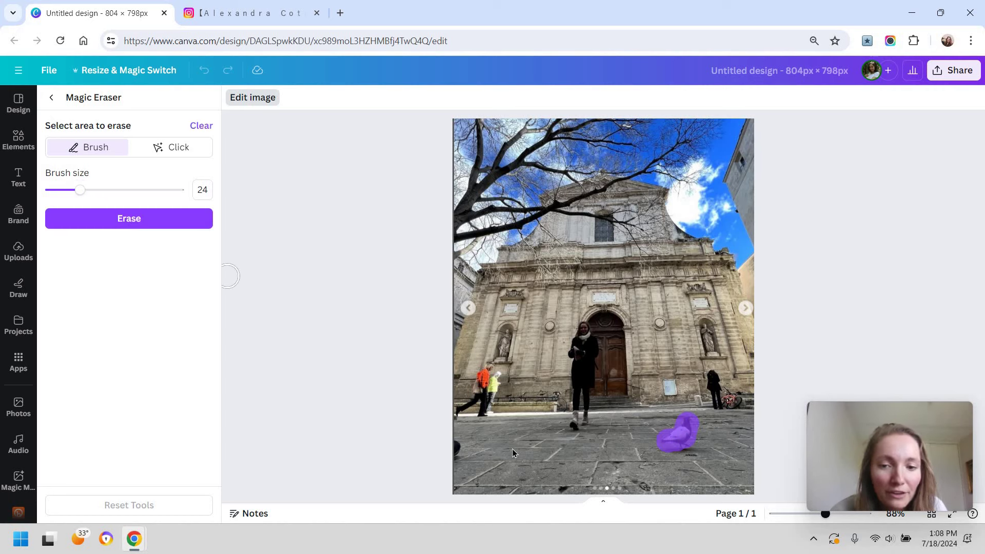
pyautogui.click(149, 220)
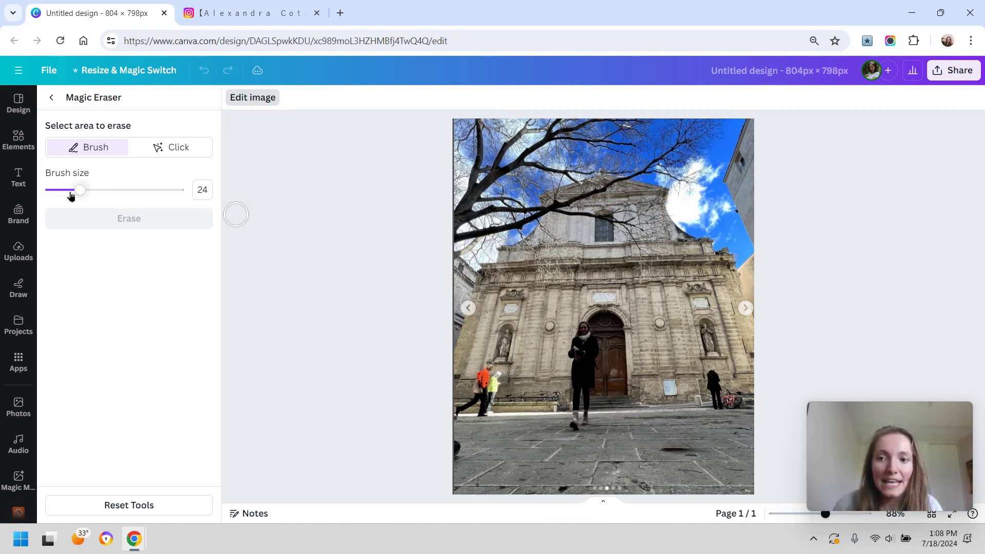
pyautogui.moveTo(69, 191); pyautogui.dragTo(66, 190)
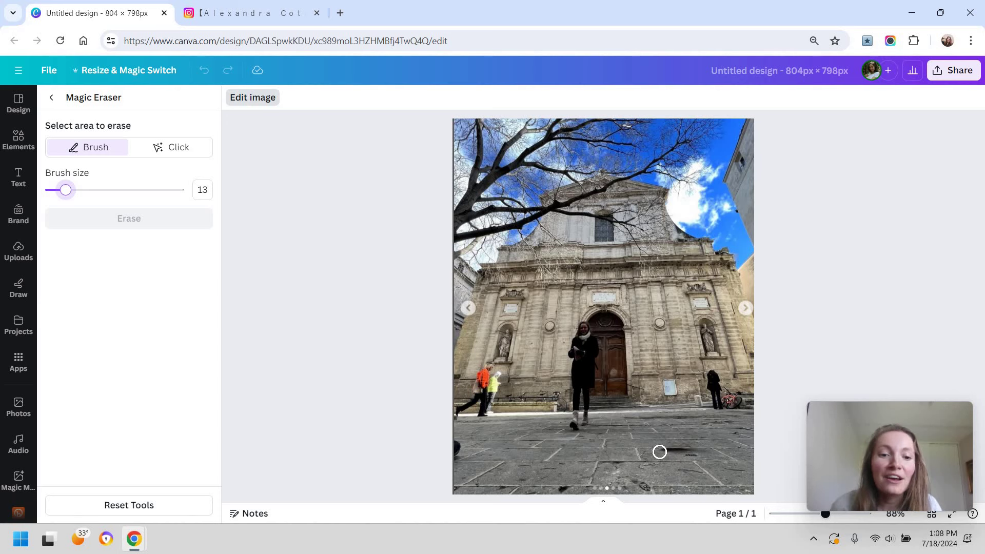
pyautogui.moveTo(660, 452); pyautogui.dragTo(713, 452)
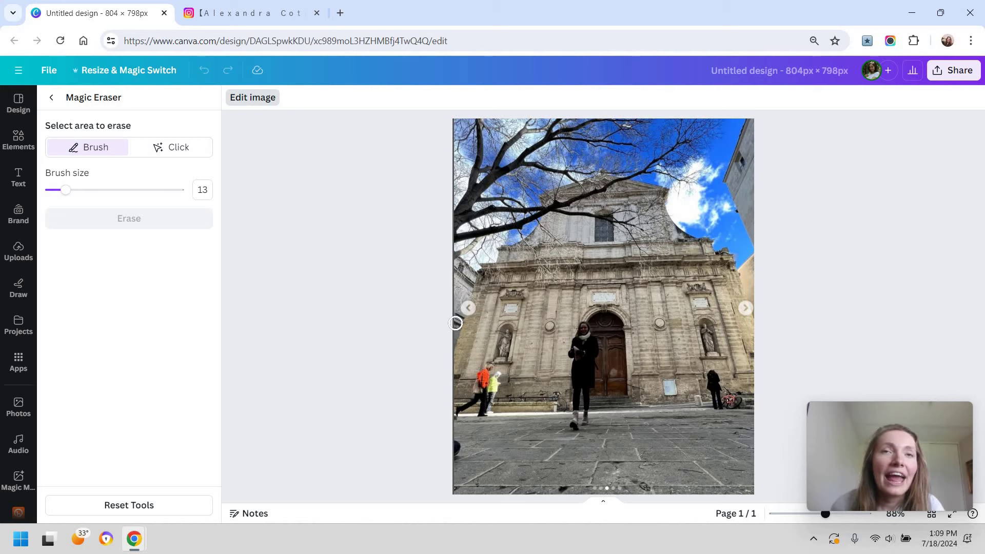
# Using Magic Eraser's Click selection, select the two passers-by, the person in black and the bicycles beside the church, and erase them.
pyautogui.scroll(5, 473, 431)
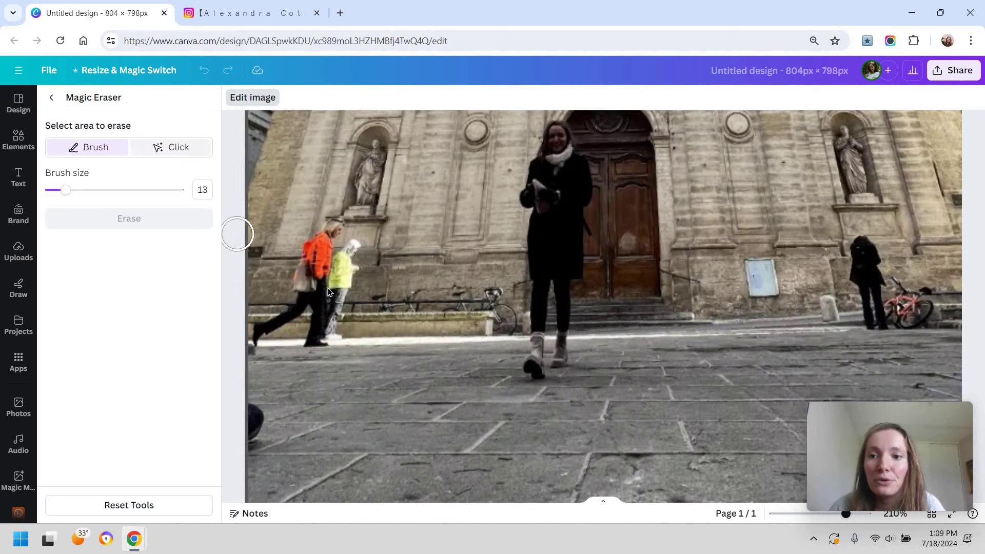
pyautogui.click(171, 148)
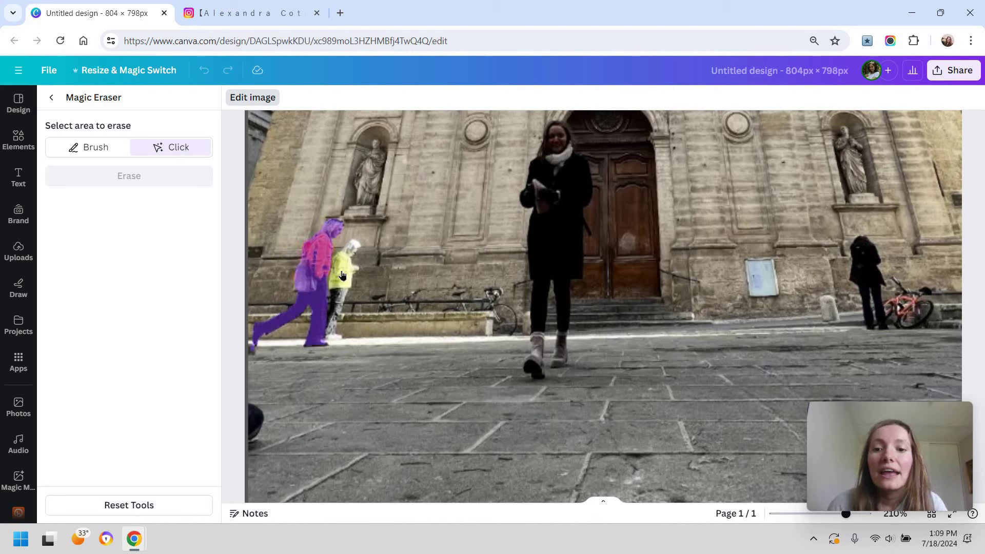
pyautogui.click(297, 284)
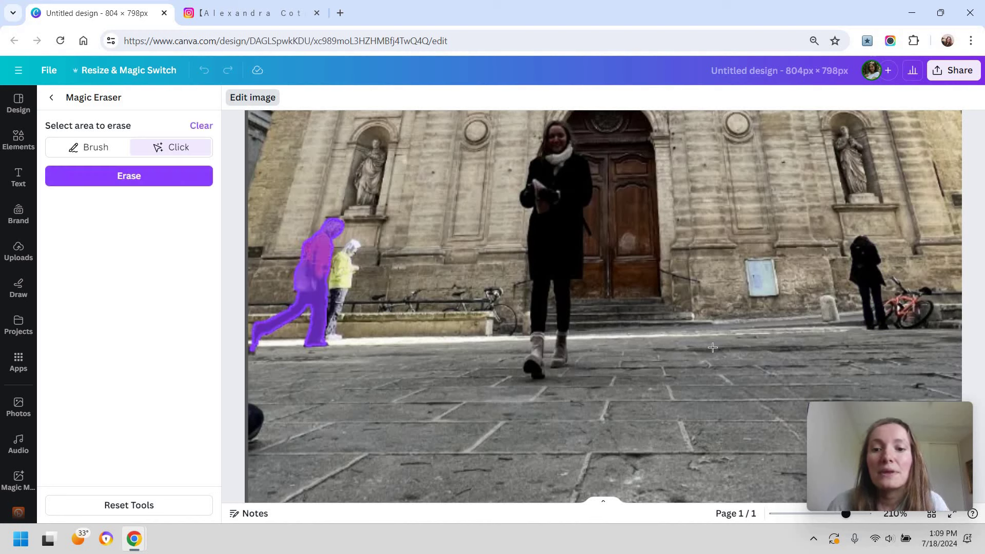
pyautogui.click(915, 307)
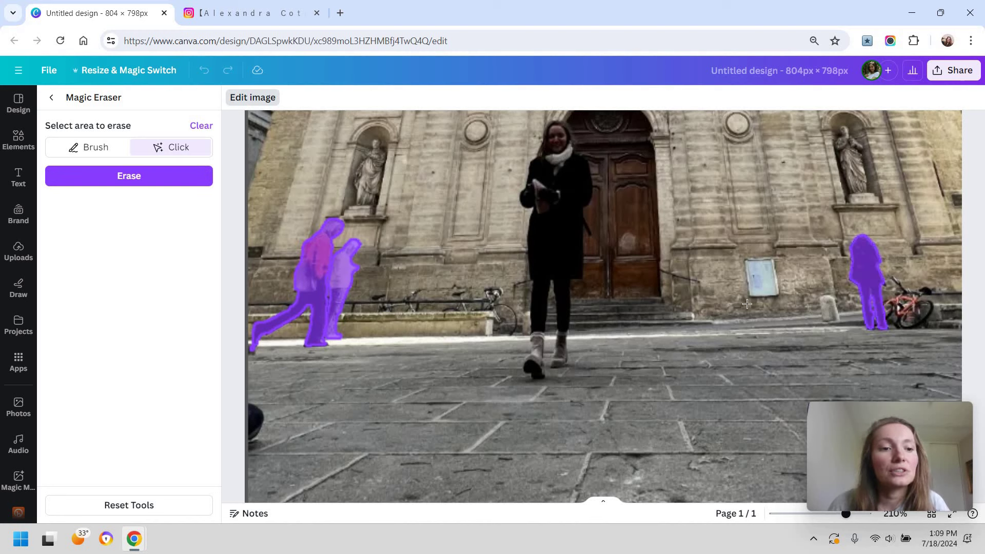
pyautogui.click(495, 308)
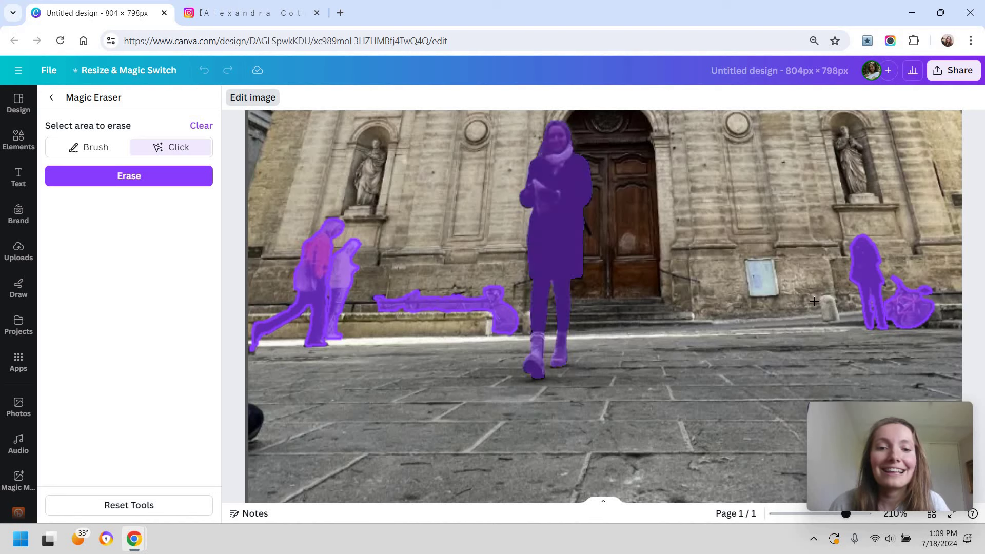
pyautogui.click(122, 180)
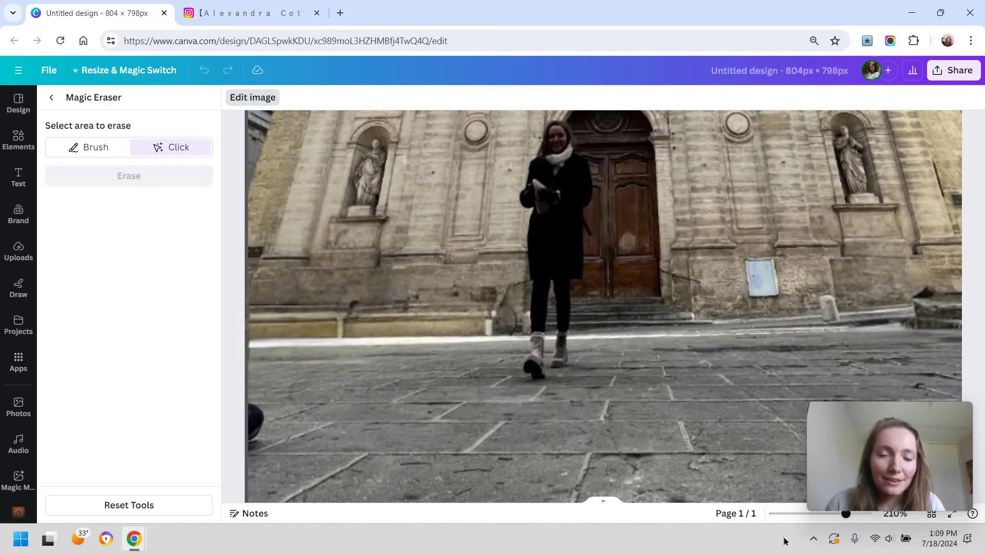
# Select the woman in front of the church door with Click selection, erase her and check the spot.
pyautogui.moveTo(840, 521); pyautogui.dragTo(831, 527)
pyautogui.scroll(5, 836, 526)
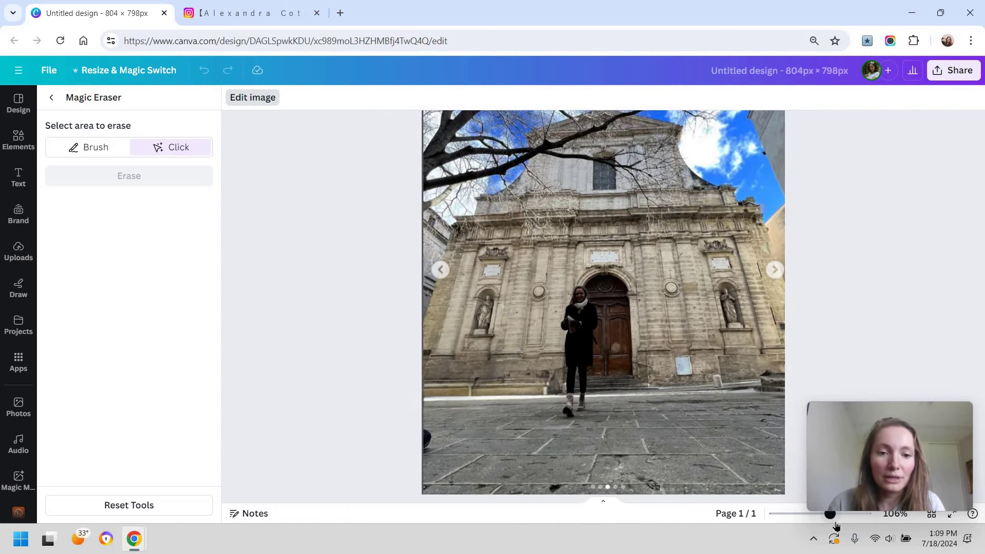
pyautogui.scroll(-4, 830, 529)
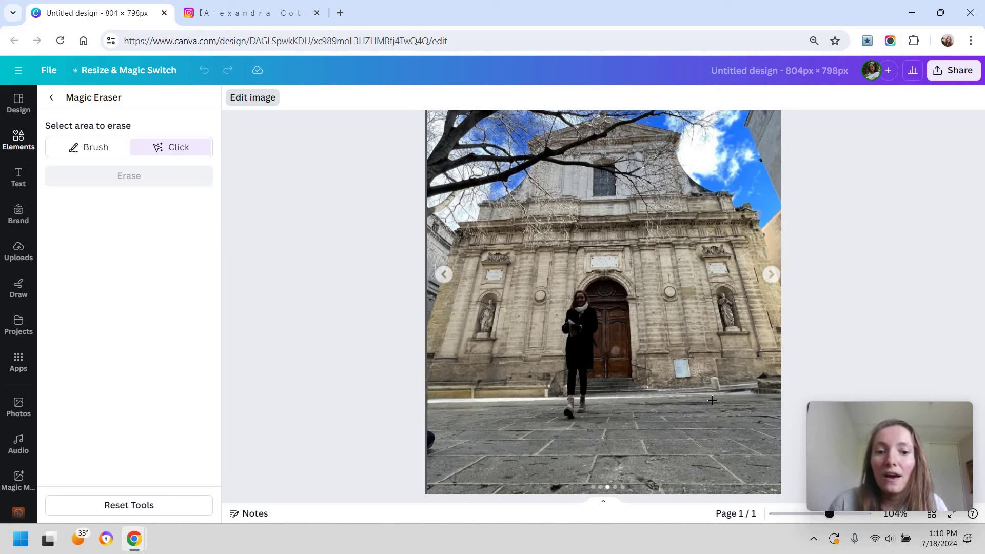
pyautogui.click(583, 339)
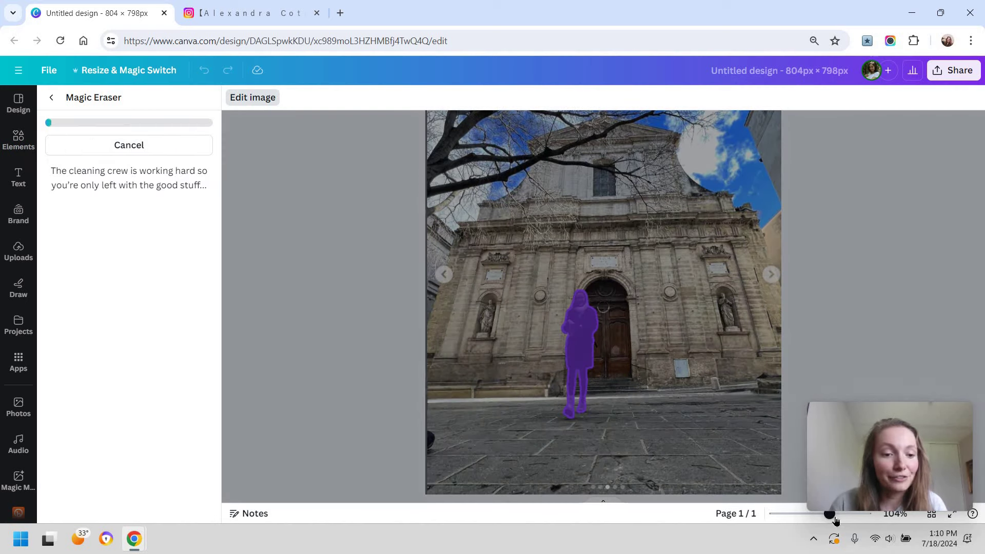
pyautogui.scroll(3, 667, 404)
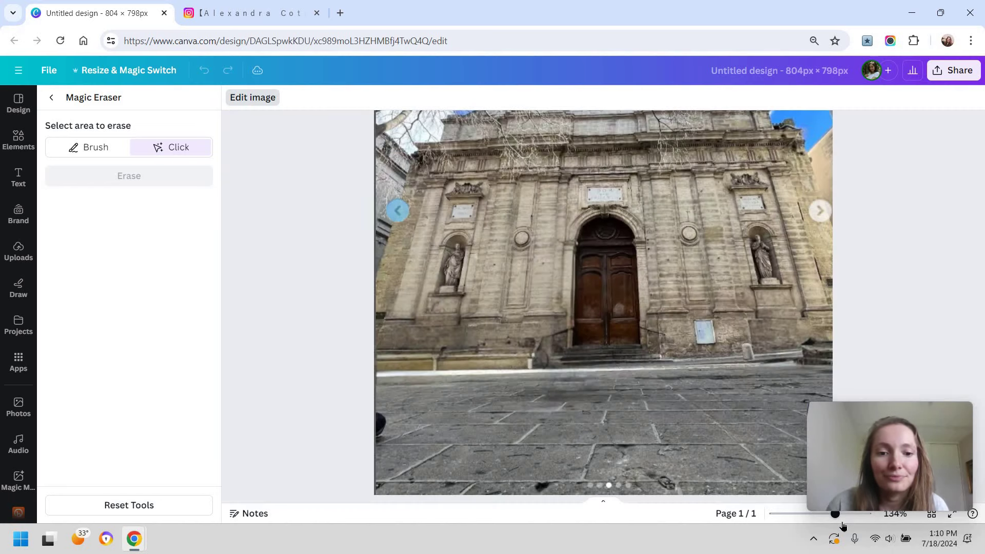
pyautogui.moveTo(835, 514); pyautogui.dragTo(832, 514)
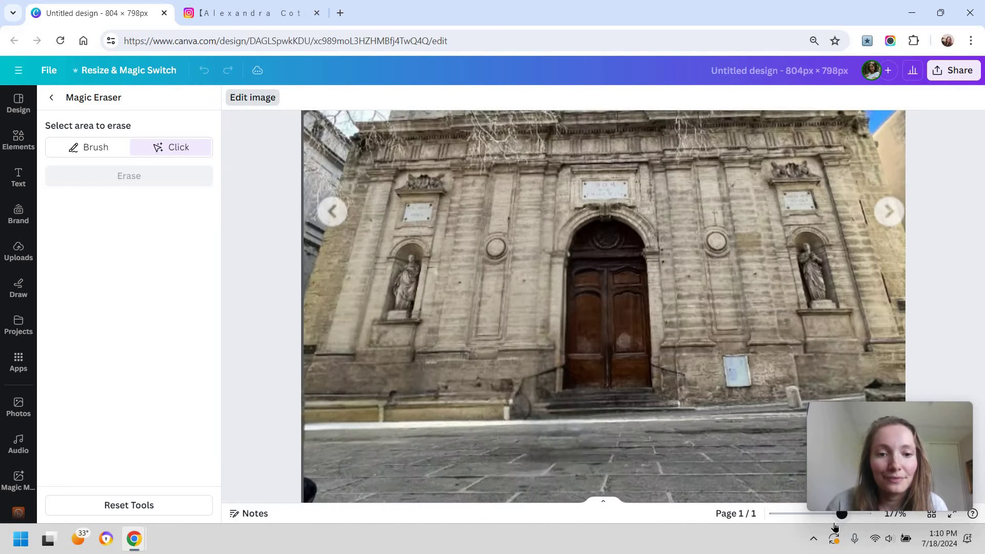
# Erase the smudged pavement below the church steps with brush size 13 and inspect the area around the door.
pyautogui.click(89, 147)
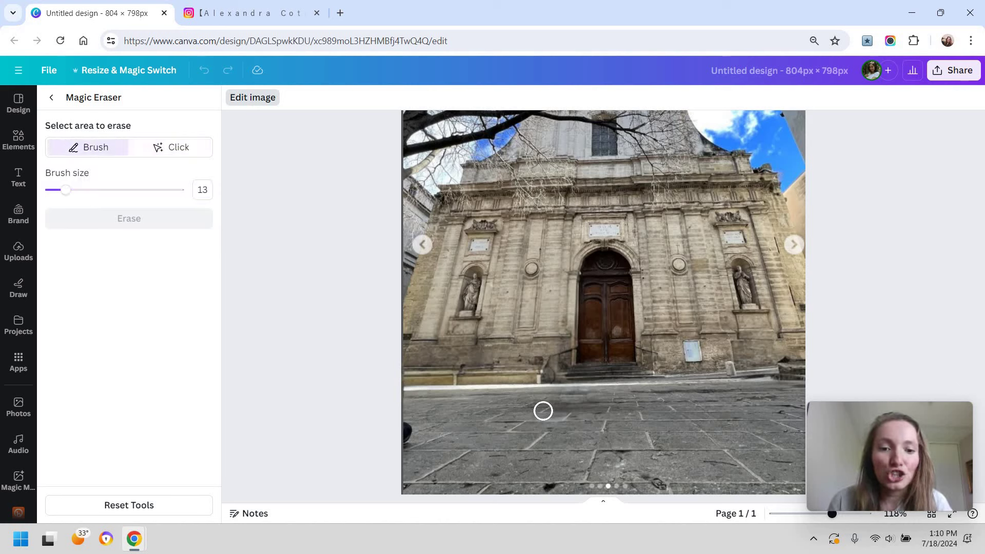
pyautogui.moveTo(543, 409)
pyautogui.mouseDown()
pyautogui.moveTo(662, 391)
pyautogui.moveTo(741, 399)
pyautogui.mouseUp()
pyautogui.click(164, 218)
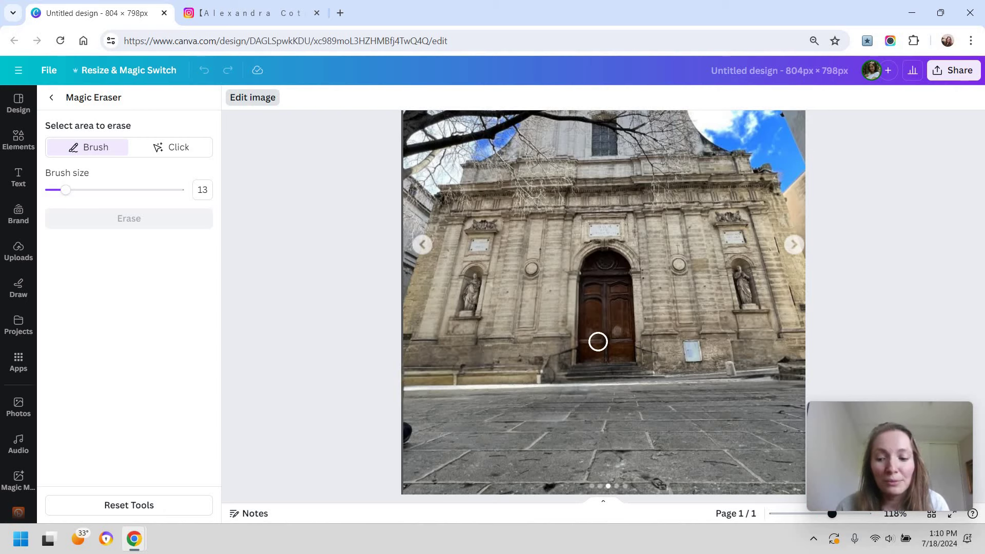
pyautogui.scroll(5, 623, 362)
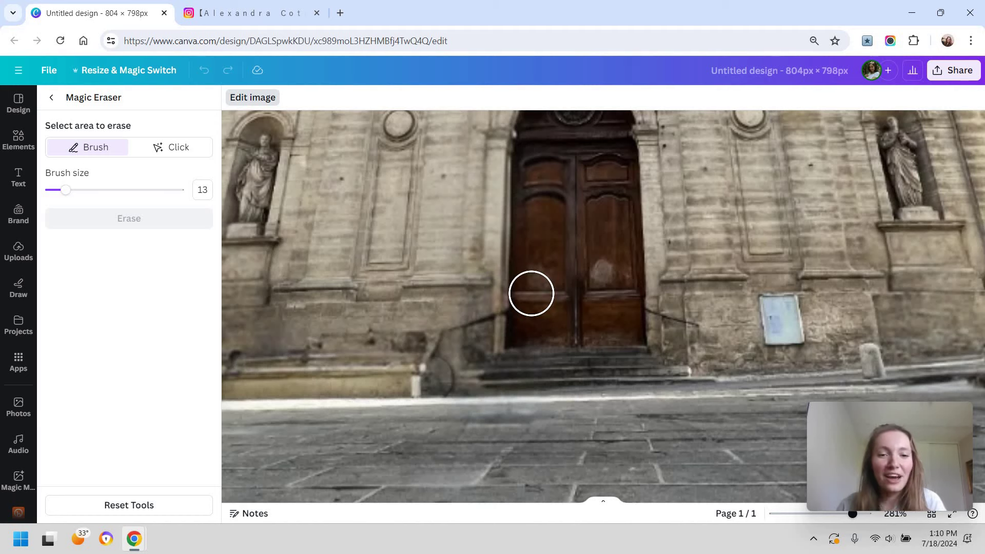
pyautogui.scroll(-3, 532, 310)
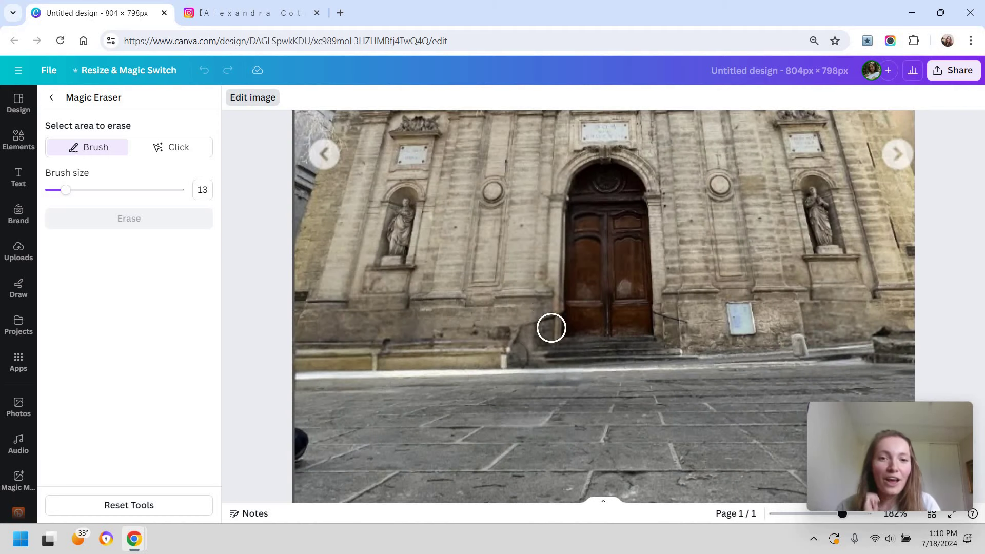
pyautogui.scroll(4, 616, 262)
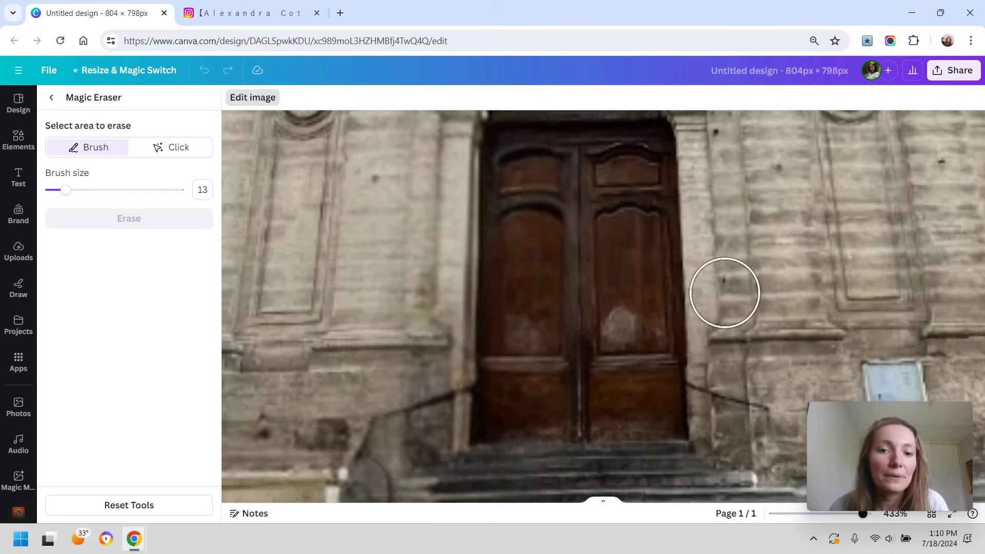
# Enlarge the sunset beach photo so it fills most of the page.
pyautogui.scroll(-4, 583, 334)
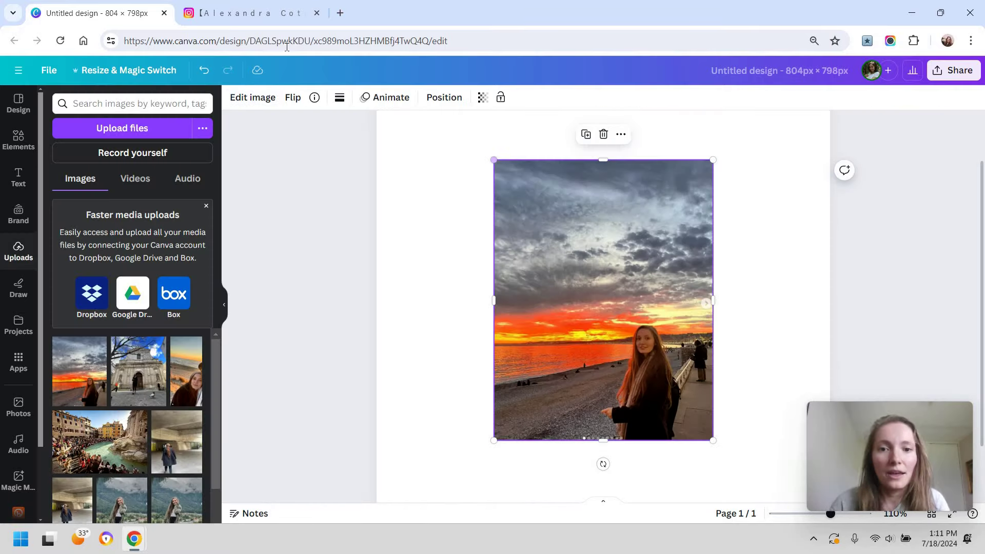
pyautogui.moveTo(494, 160); pyautogui.dragTo(359, 105)
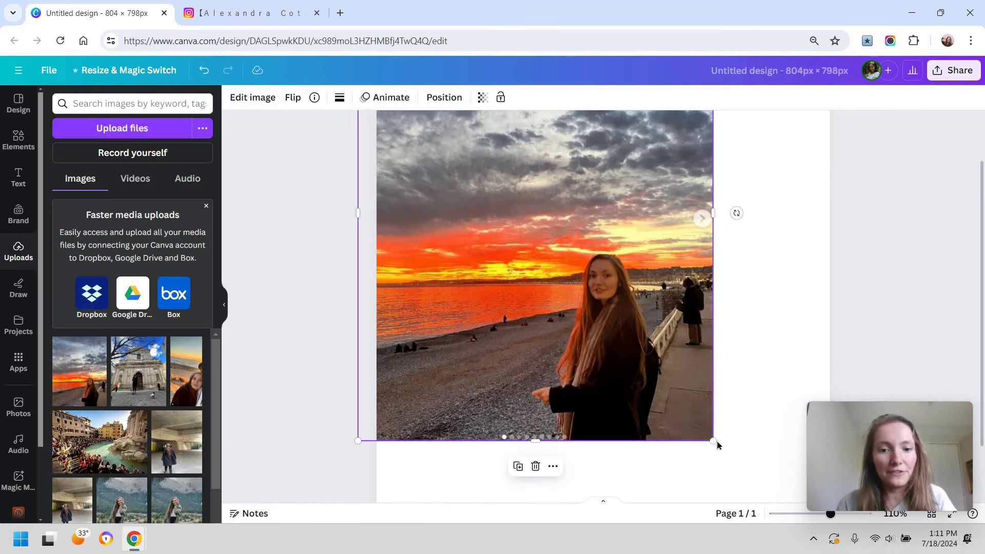
pyautogui.moveTo(590, 341); pyautogui.dragTo(673, 355)
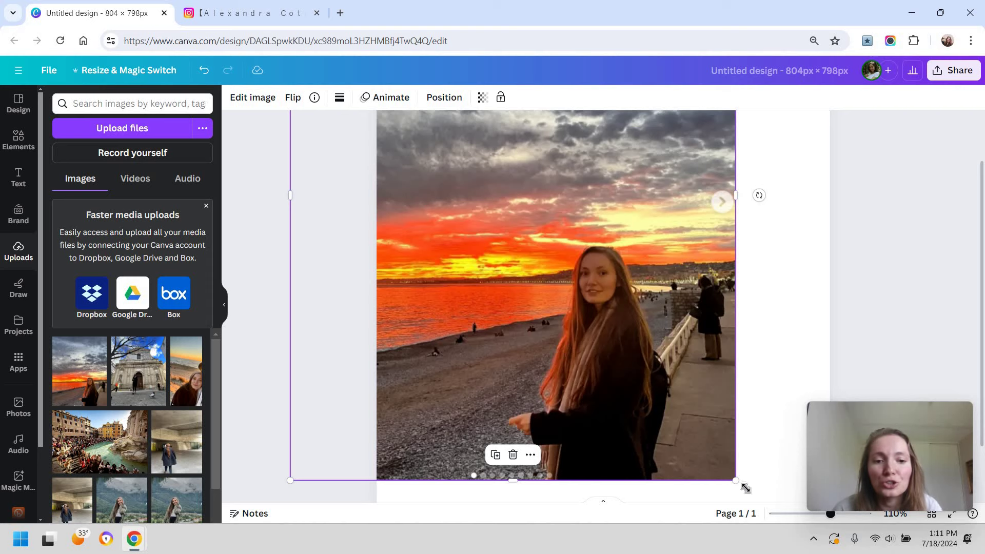
pyautogui.hotkey('ctrl', 'z')
pyautogui.hotkey('ctrl', 'z')
pyautogui.hotkey('ctrl', 'z')
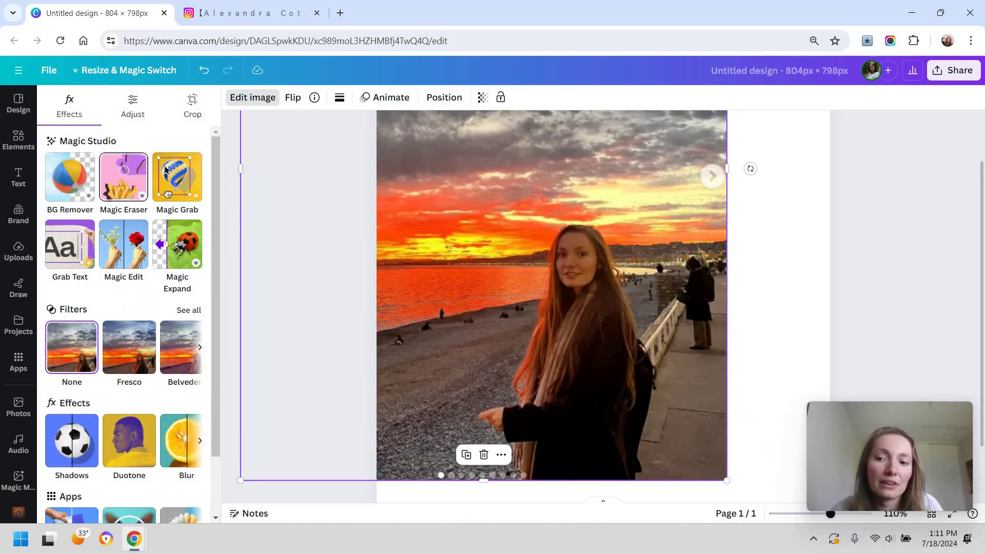
# With Magic Eraser's Click selection, select the man standing on the promenade and the small figures along the shoreline, and erase them.
pyautogui.click(139, 178)
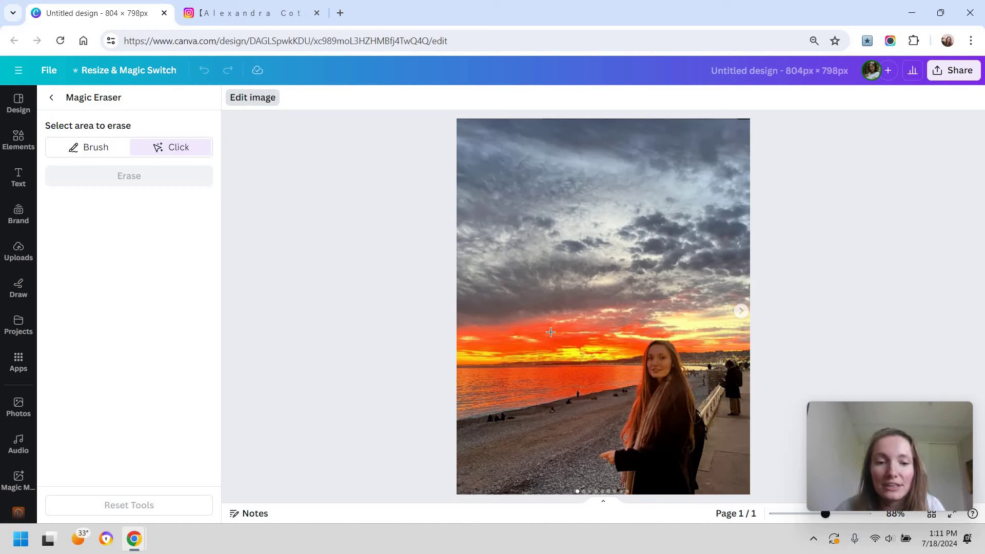
pyautogui.scroll(5, 744, 352)
pyautogui.scroll(-3, 917, 310)
pyautogui.scroll(2, 918, 312)
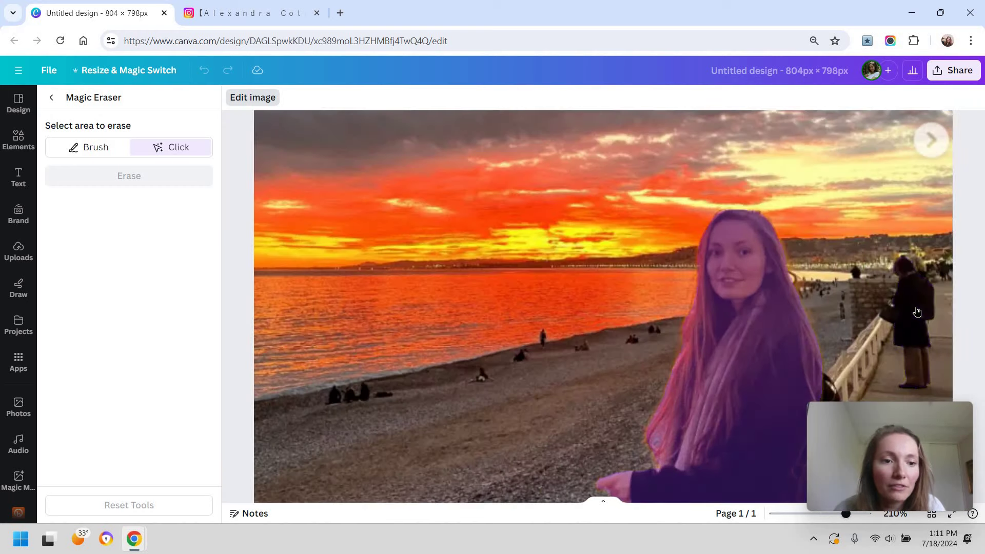
pyautogui.click(906, 323)
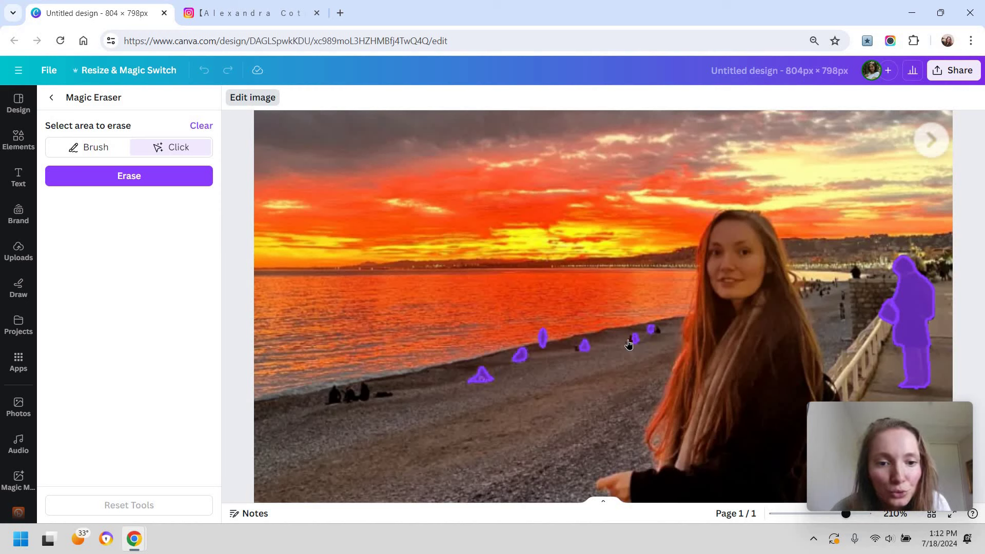
pyautogui.click(350, 396)
pyautogui.click(335, 396)
pyautogui.click(365, 393)
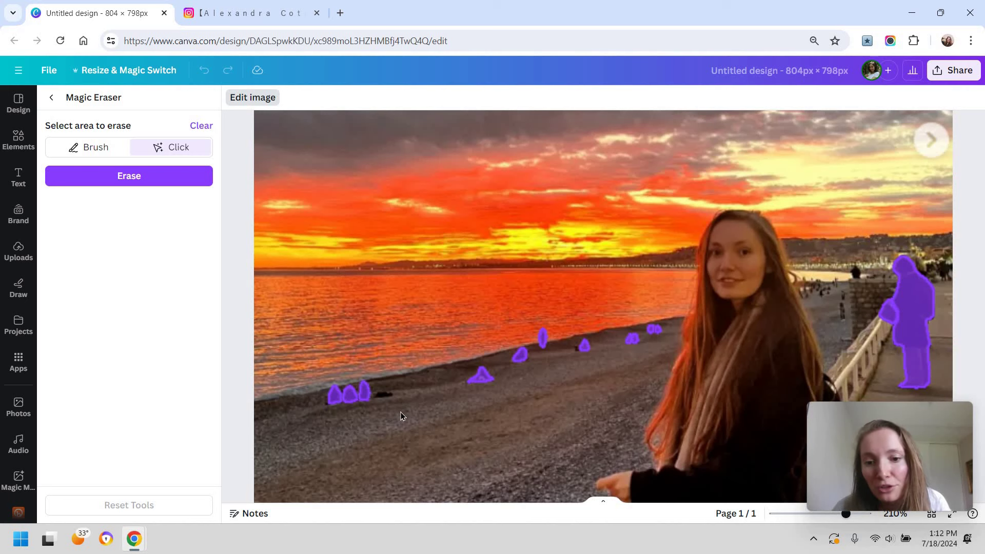
pyautogui.click(179, 174)
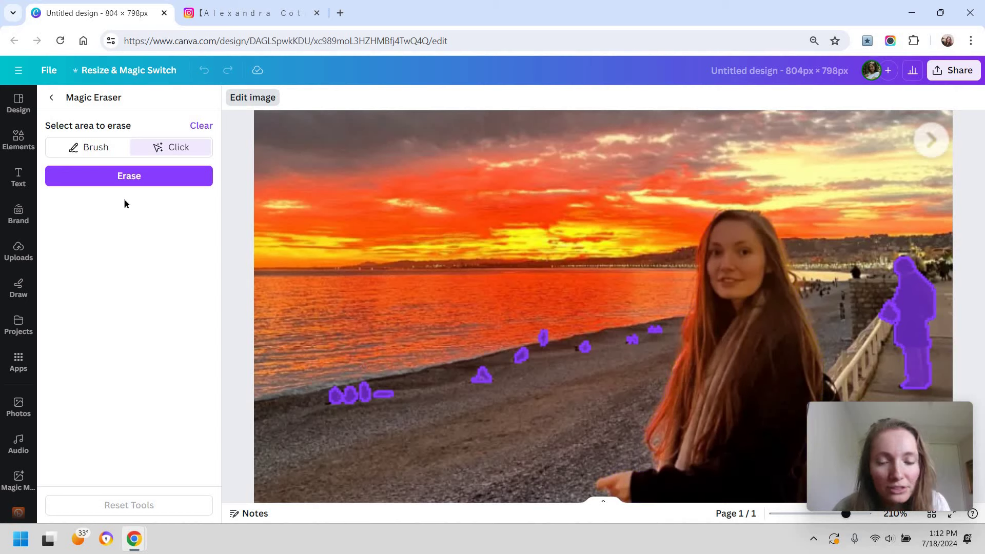
pyautogui.scroll(-1, 124, 203)
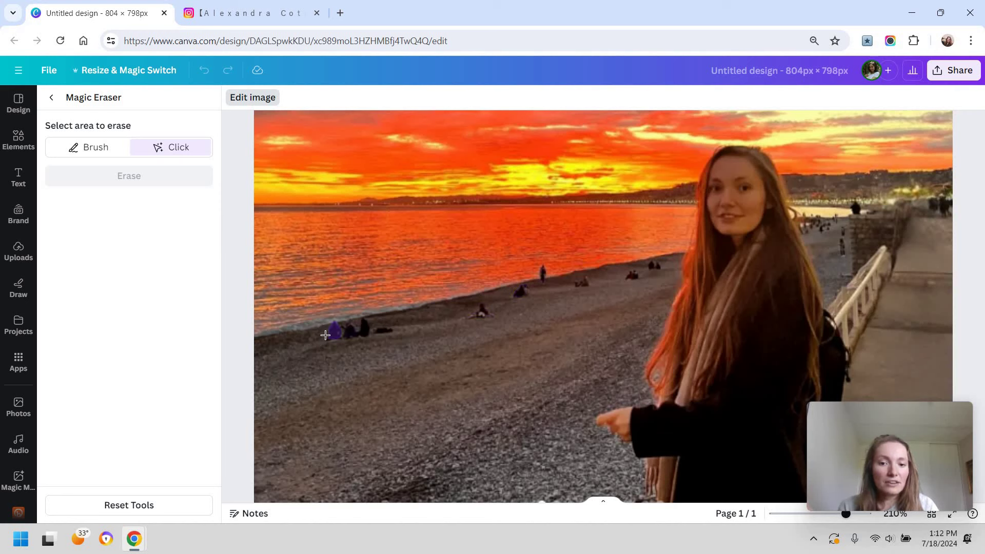
# Reselect the small figures left along the beach shoreline with Click selection and erase them.
pyautogui.click(362, 334)
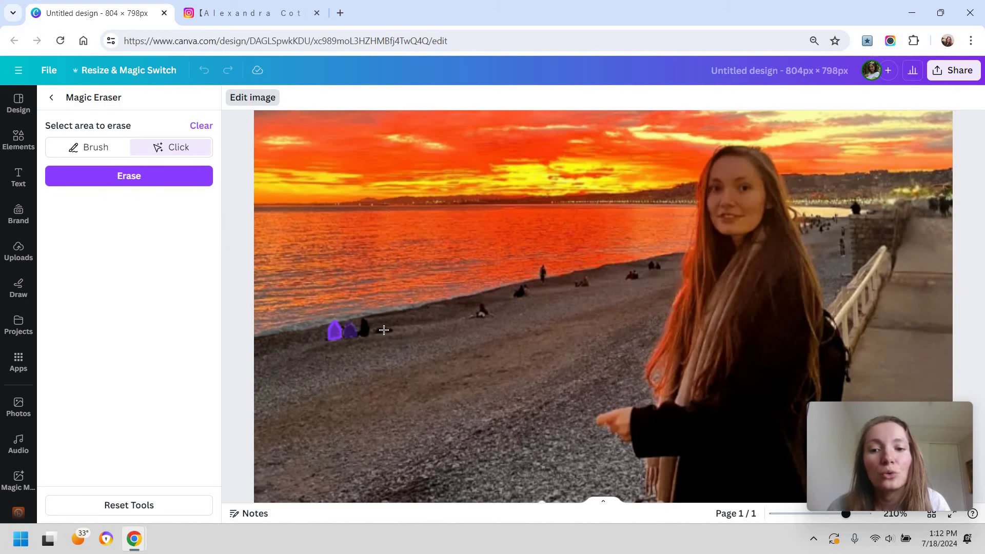
pyautogui.click(526, 298)
pyautogui.click(480, 310)
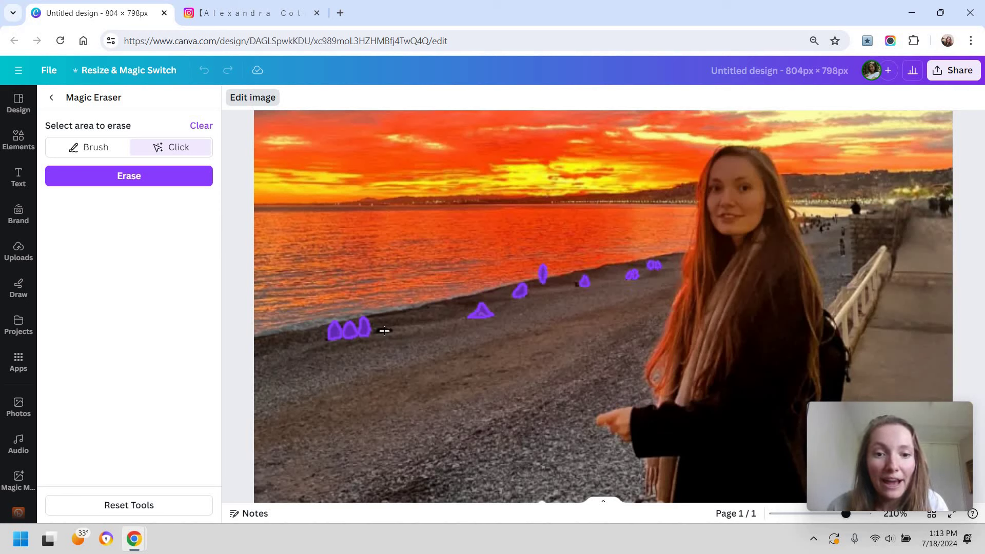
pyautogui.press('Return')
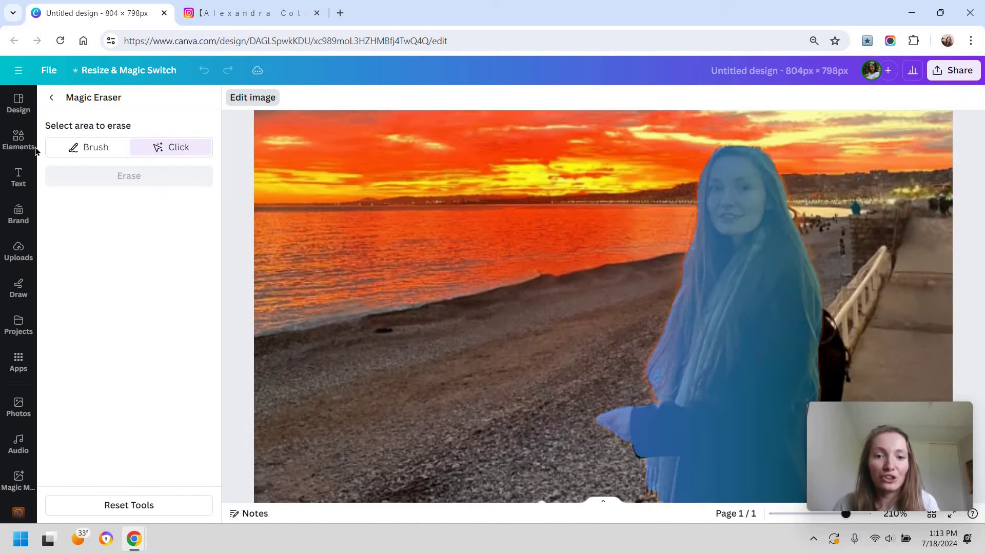
# Erase the remaining dark spot on the beach with brush size 6 and review the whole photo.
pyautogui.click(91, 147)
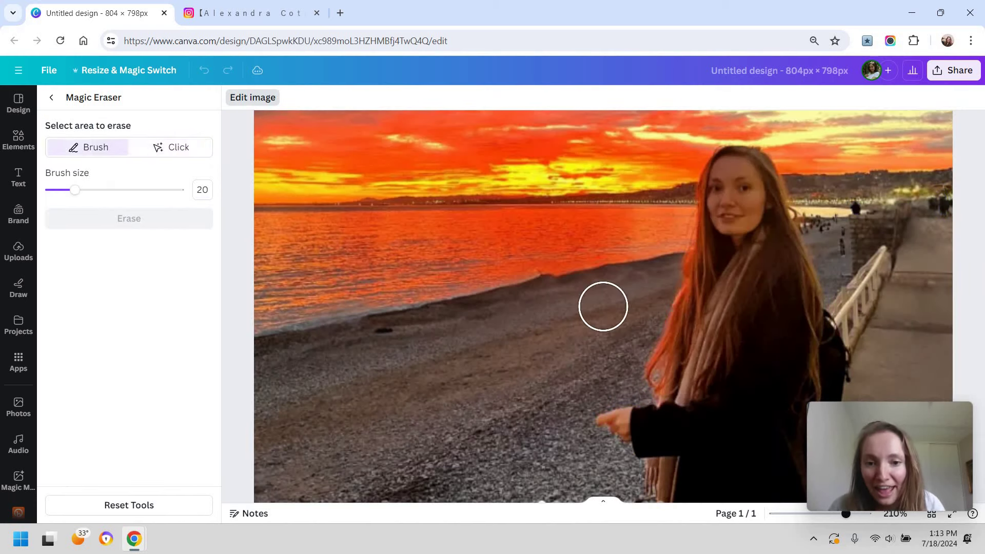
pyautogui.moveTo(75, 190); pyautogui.dragTo(64, 191)
pyautogui.press('Left')
pyautogui.press('Left')
pyautogui.press('Left')
pyautogui.press('Left')
pyautogui.press('Left')
pyautogui.press('Left')
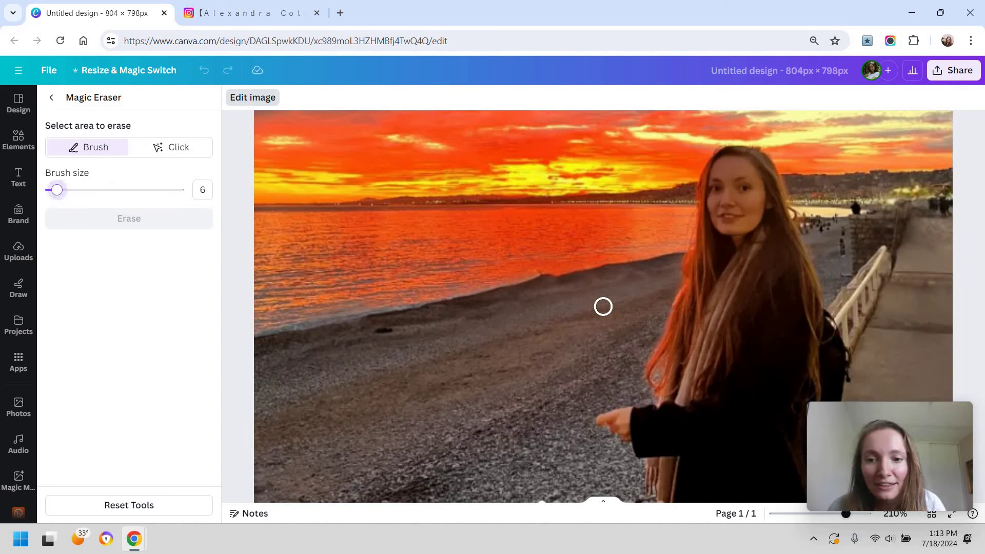
pyautogui.moveTo(373, 331); pyautogui.dragTo(396, 332)
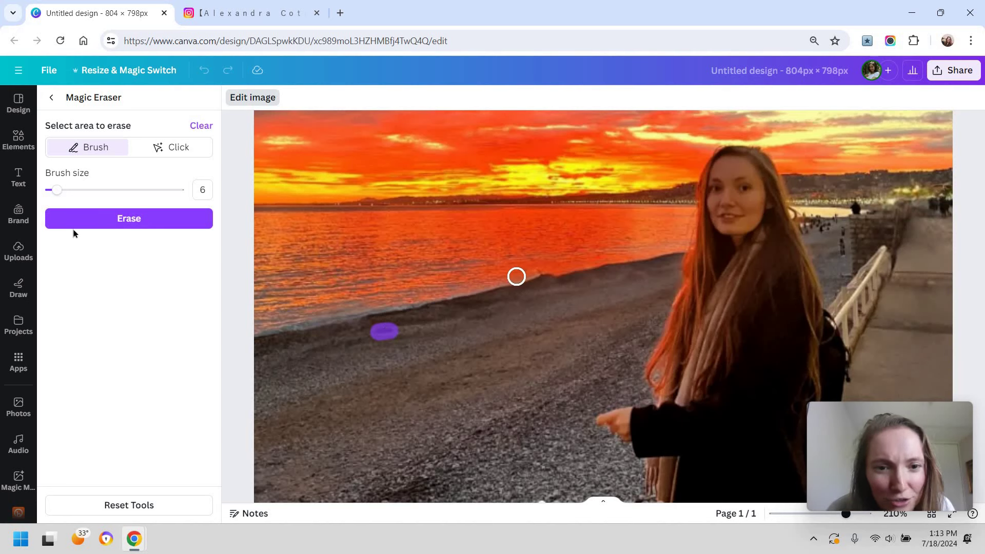
pyautogui.click(109, 219)
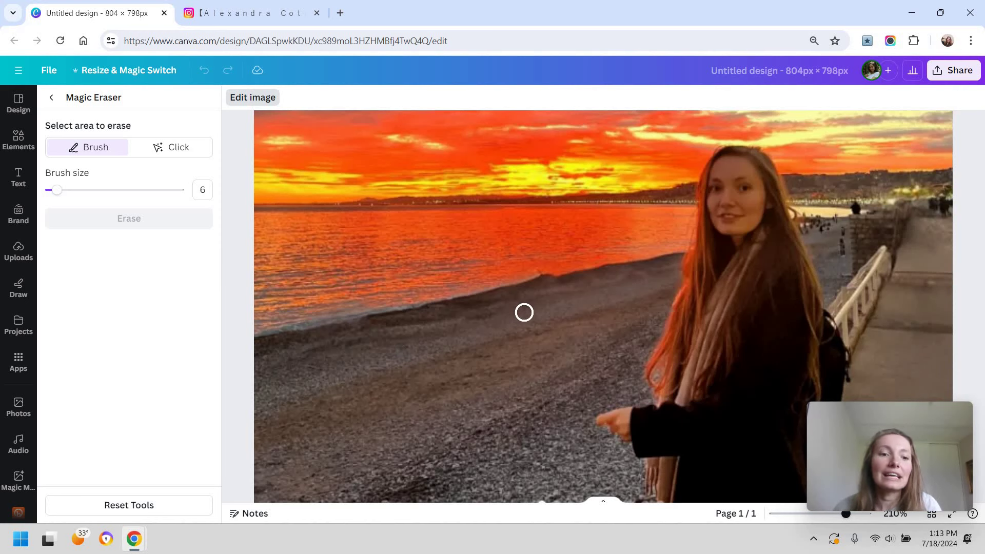
pyautogui.click(793, 514)
pyautogui.click(832, 515)
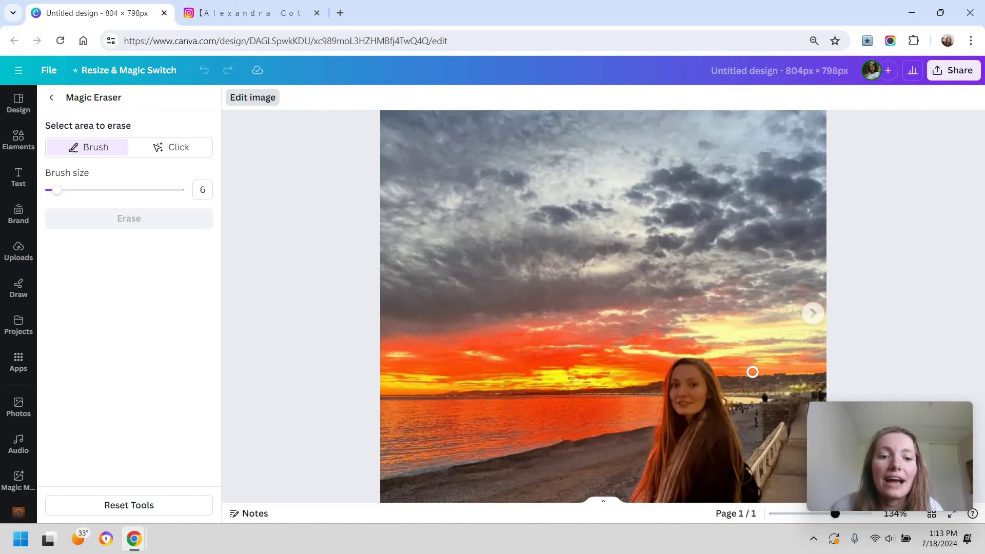
pyautogui.scroll(-1, 742, 339)
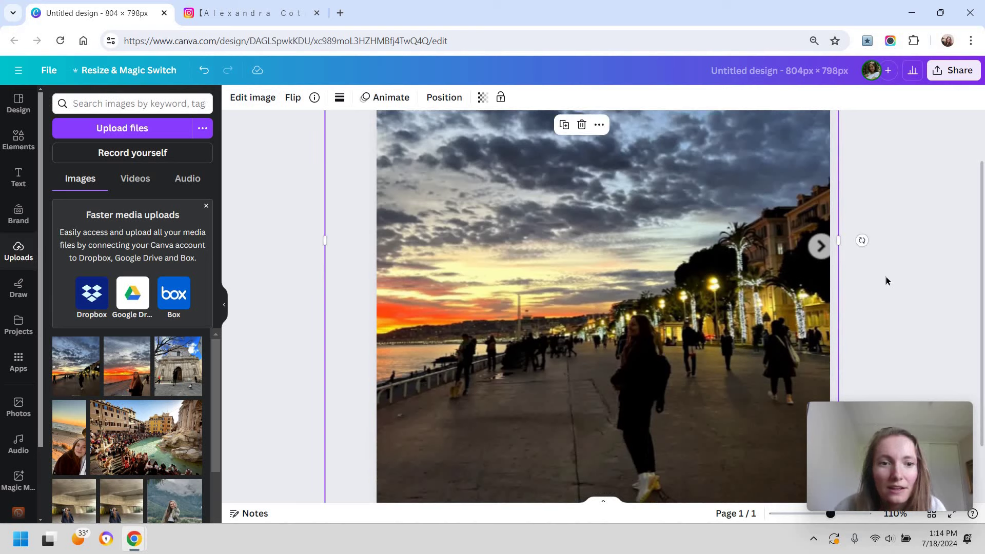
# Open the dusk promenade photo in Magic Eraser, select the pedestrians around the woman in the foreground with Click selection, and erase them.
pyautogui.scroll(2, 893, 285)
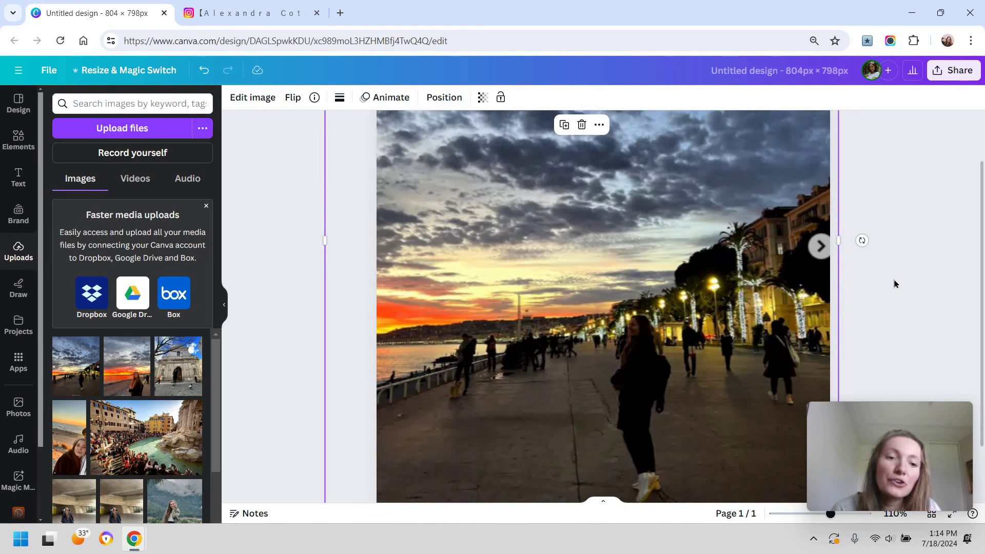
pyautogui.click(894, 284)
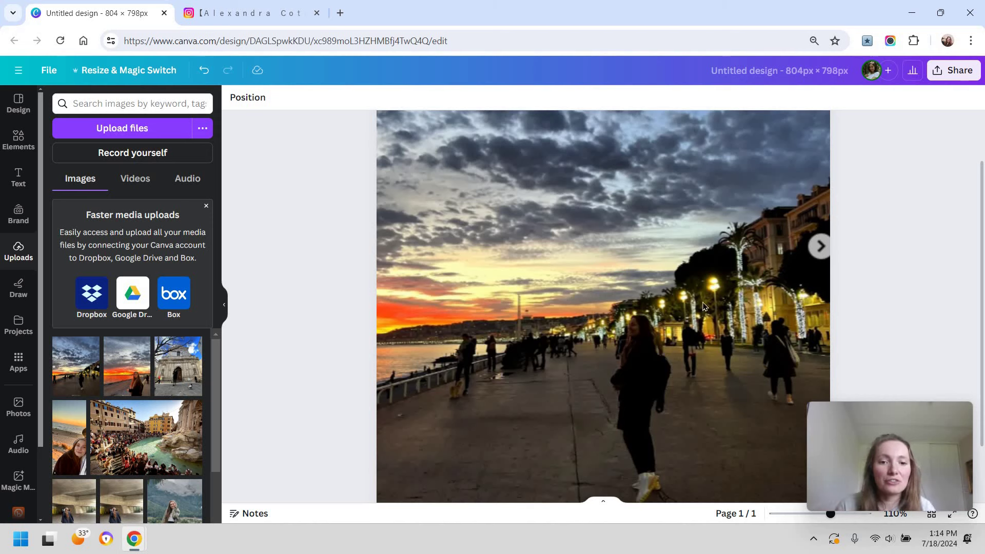
pyautogui.click(467, 370)
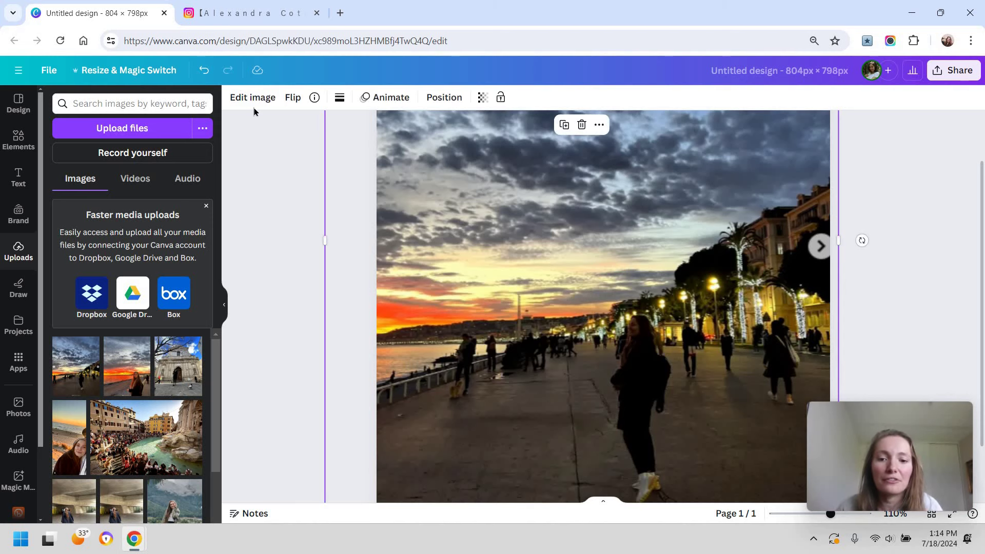
pyautogui.click(252, 98)
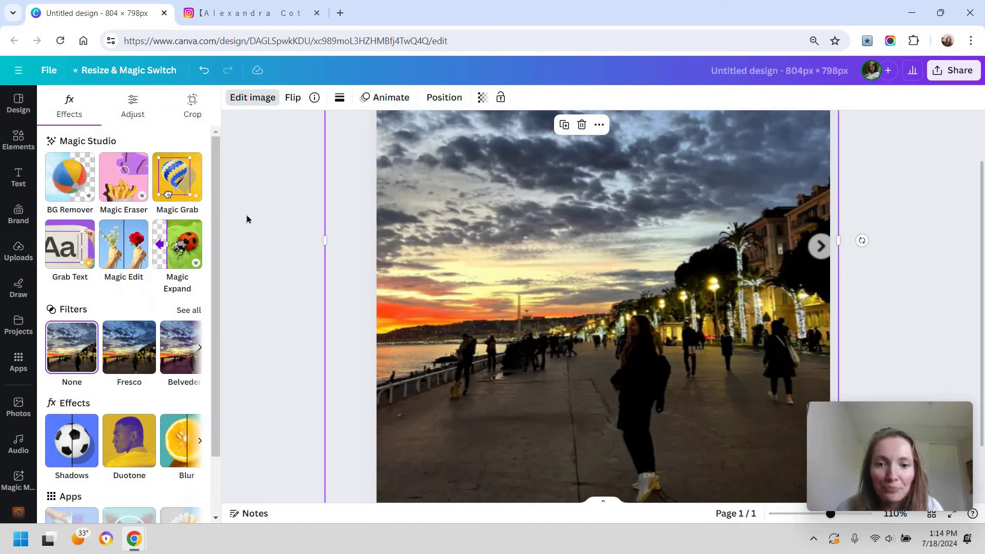
pyautogui.click(108, 187)
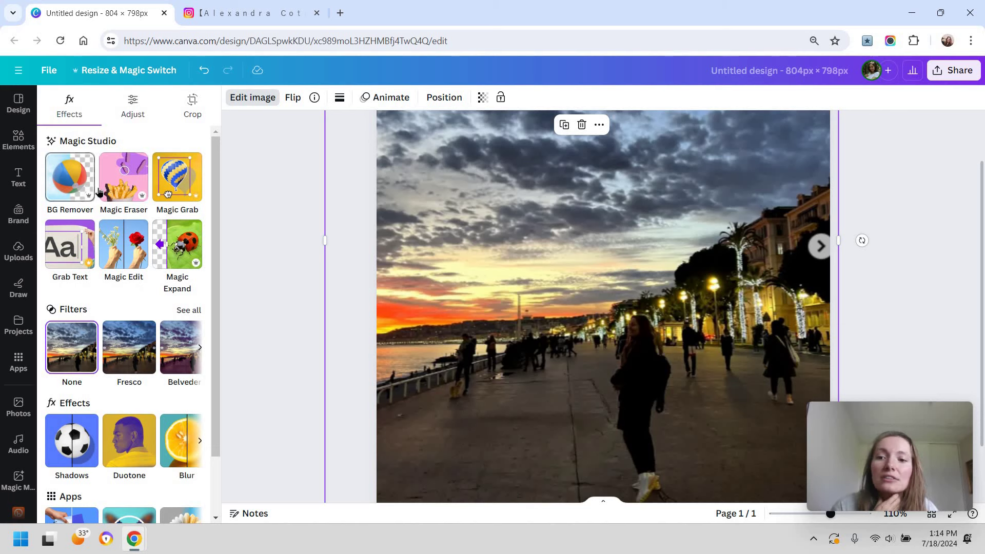
pyautogui.moveTo(75, 191)
pyautogui.mouseDown()
pyautogui.moveTo(94, 191)
pyautogui.moveTo(67, 190)
pyautogui.moveTo(77, 190)
pyautogui.mouseUp()
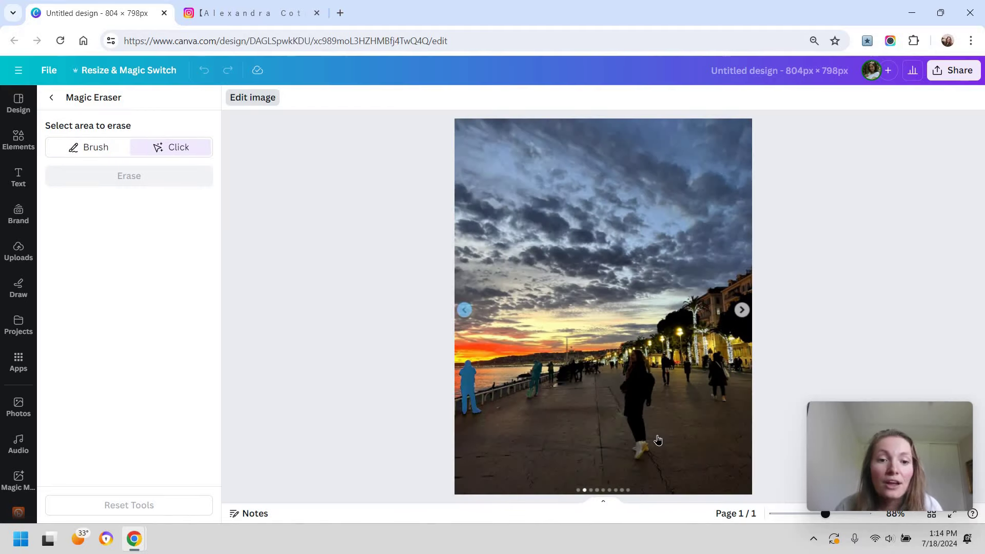
pyautogui.scroll(5, 570, 407)
pyautogui.click(282, 316)
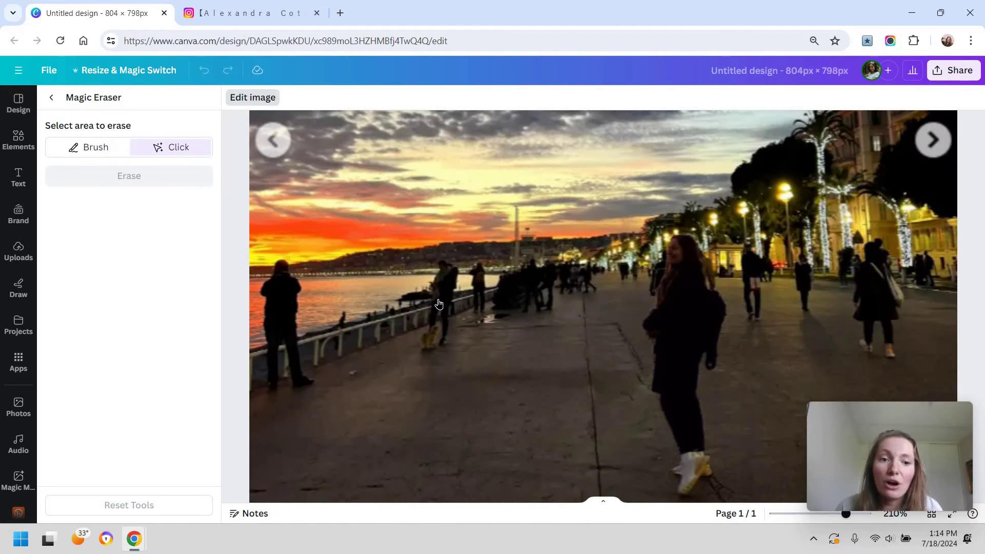
pyautogui.click(442, 292)
pyautogui.click(478, 285)
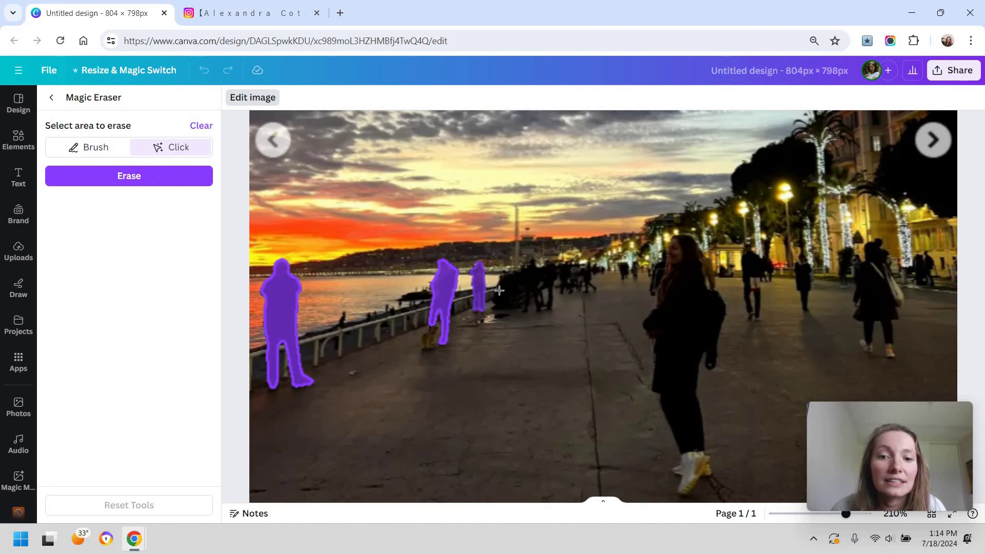
pyautogui.click(531, 288)
pyautogui.click(549, 284)
pyautogui.click(682, 334)
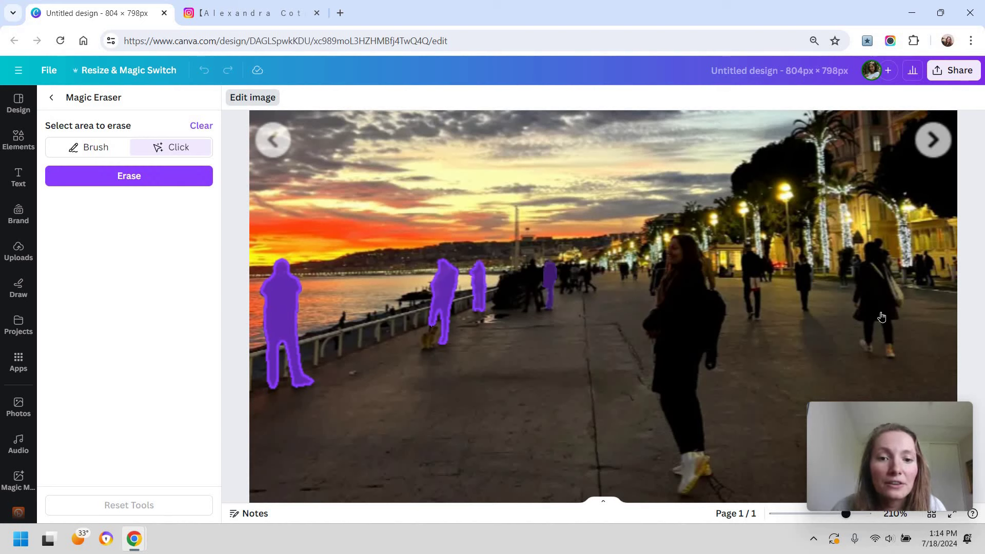
pyautogui.click(801, 284)
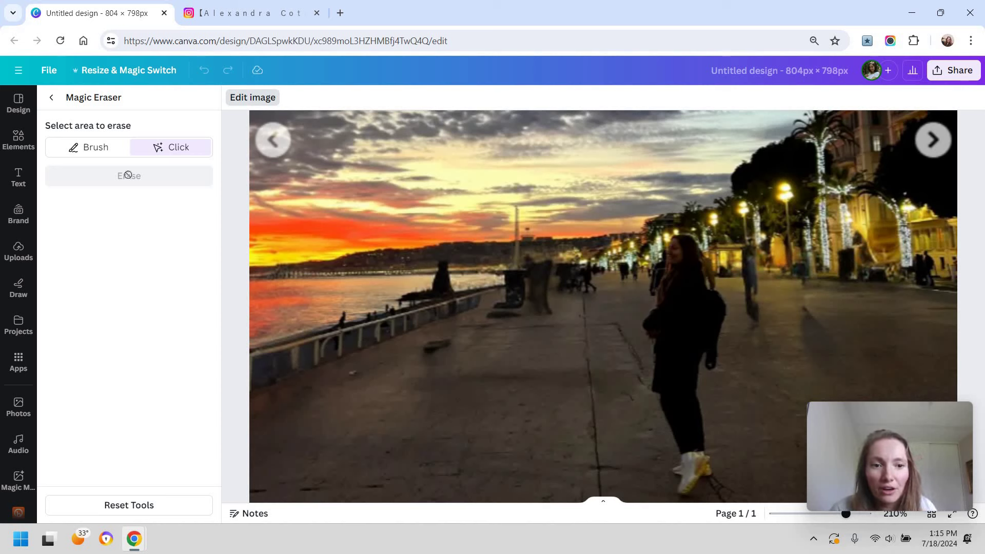
# Select the leftover figure beneath the streetlights behind the woman with Click selection and erase it, using Brush mode at size 18.
pyautogui.click(88, 148)
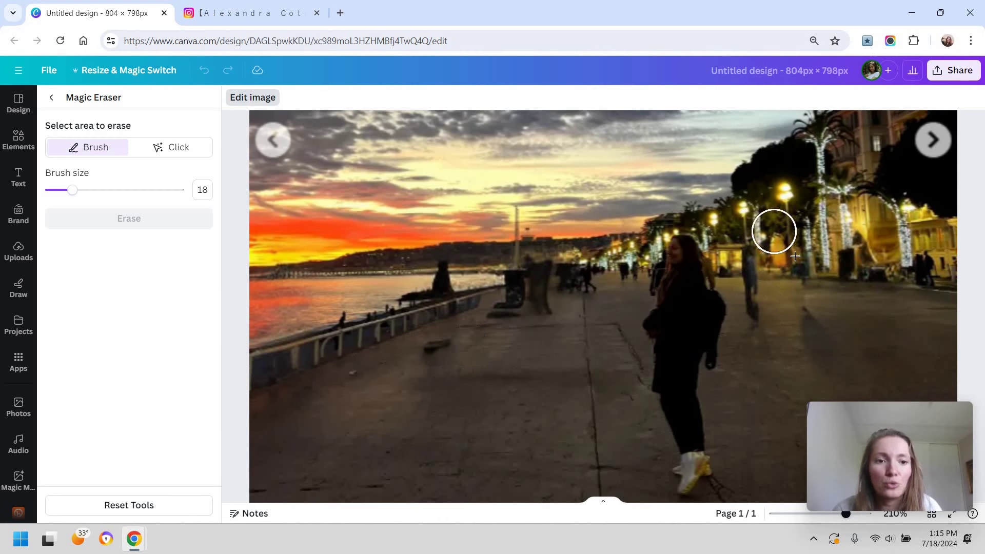
pyautogui.click(174, 147)
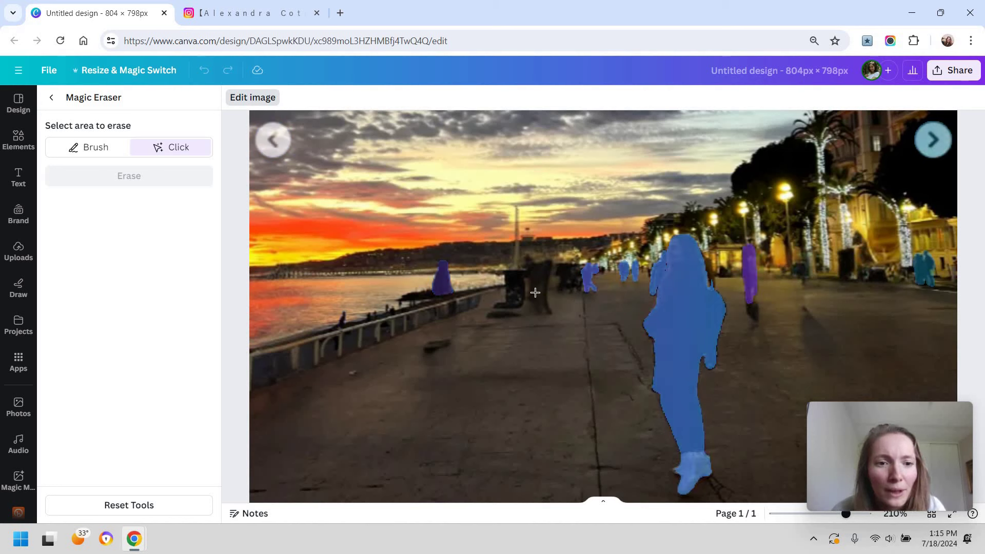
pyautogui.click(750, 272)
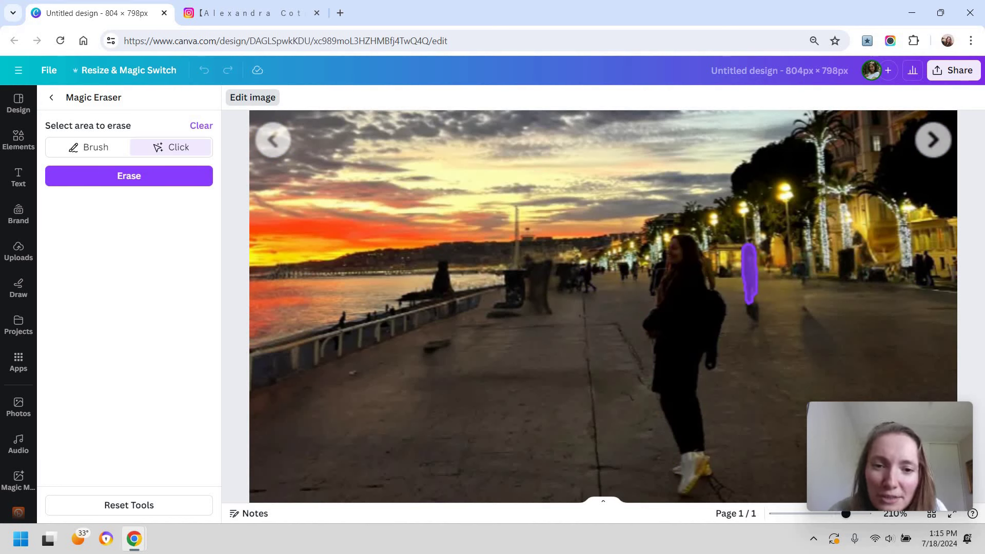
pyautogui.click(95, 147)
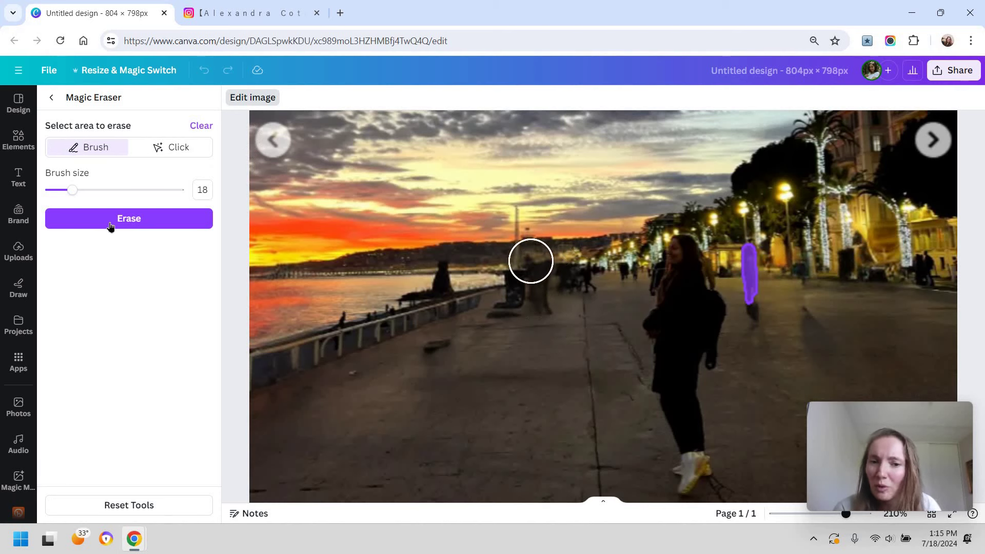
pyautogui.press('Return')
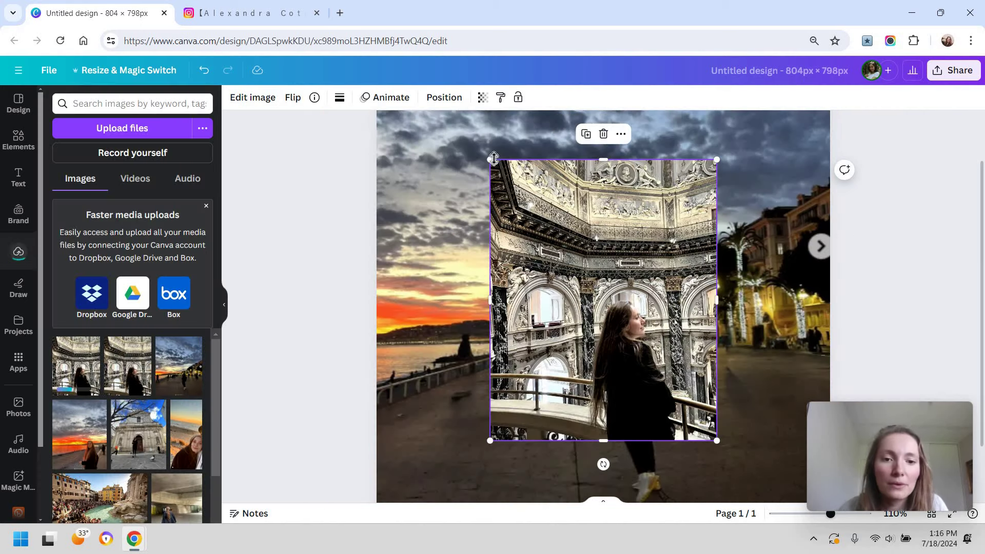
# Enlarge the photo of the woman in the ornate arched hall so it covers most of the page.
pyautogui.moveTo(490, 159); pyautogui.dragTo(333, 113)
pyautogui.moveTo(717, 442); pyautogui.dragTo(867, 506)
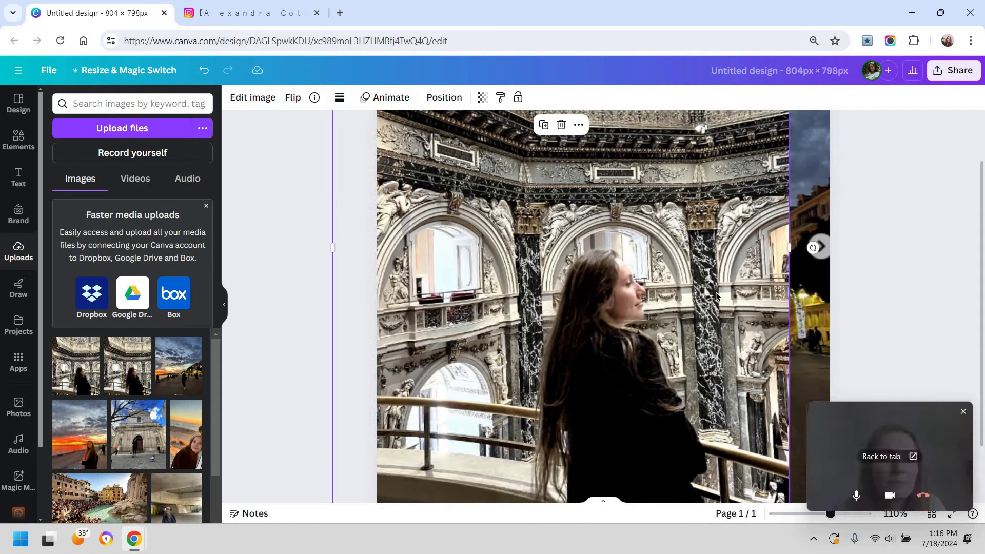
# Undo the last change to the arched hall photo, leave cropping, and open the photo in Magic Eraser.
pyautogui.hotkey('ctrl', 'z')
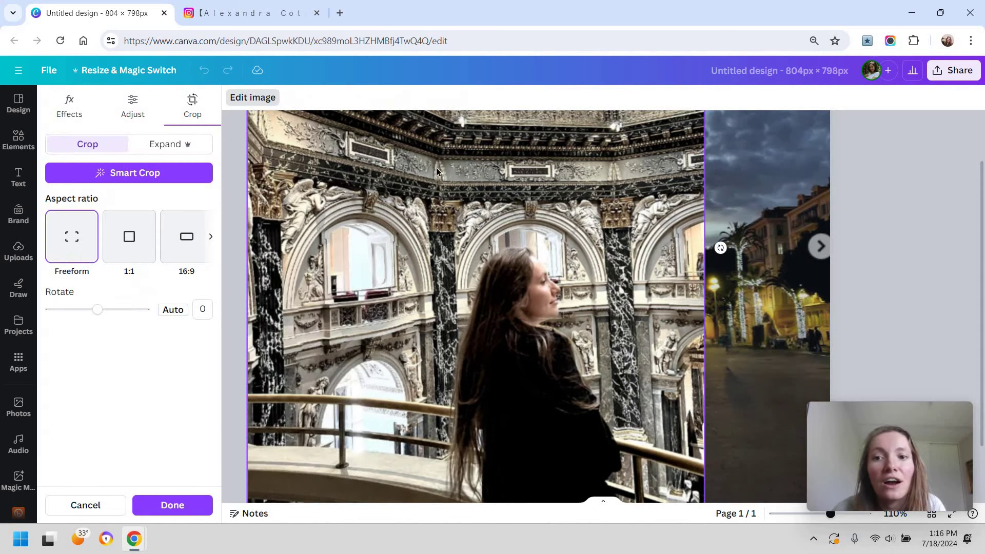
pyautogui.click(327, 164)
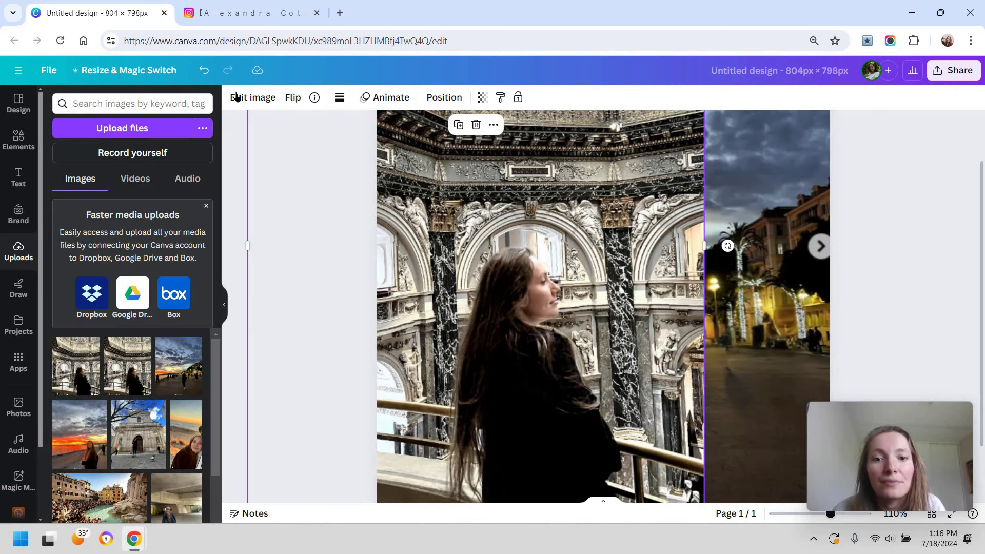
pyautogui.click(252, 98)
pyautogui.click(125, 174)
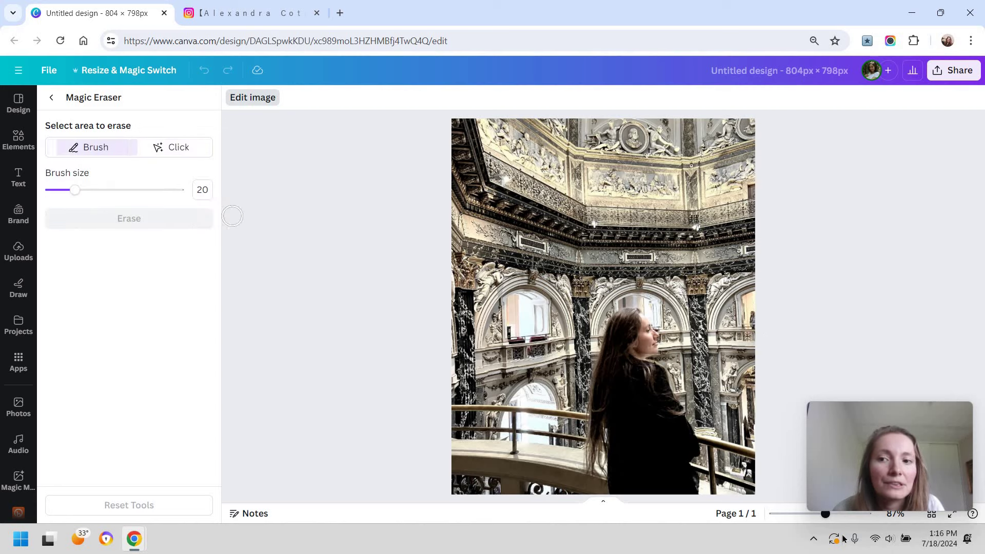
# Erase the figure standing in the archway window at the photo's right edge with Brush mode at size 11.
pyautogui.click(844, 514)
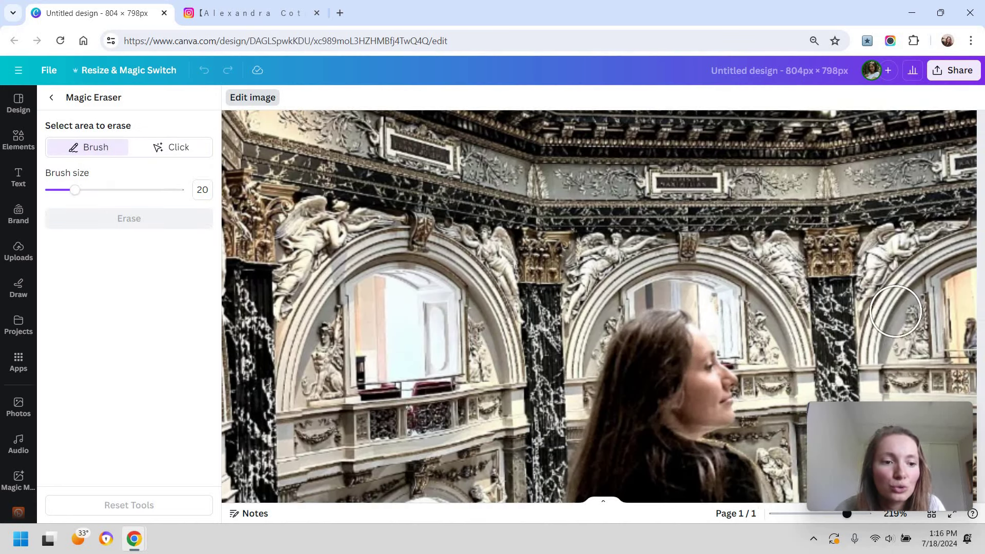
pyautogui.moveTo(63, 191); pyautogui.dragTo(63, 190)
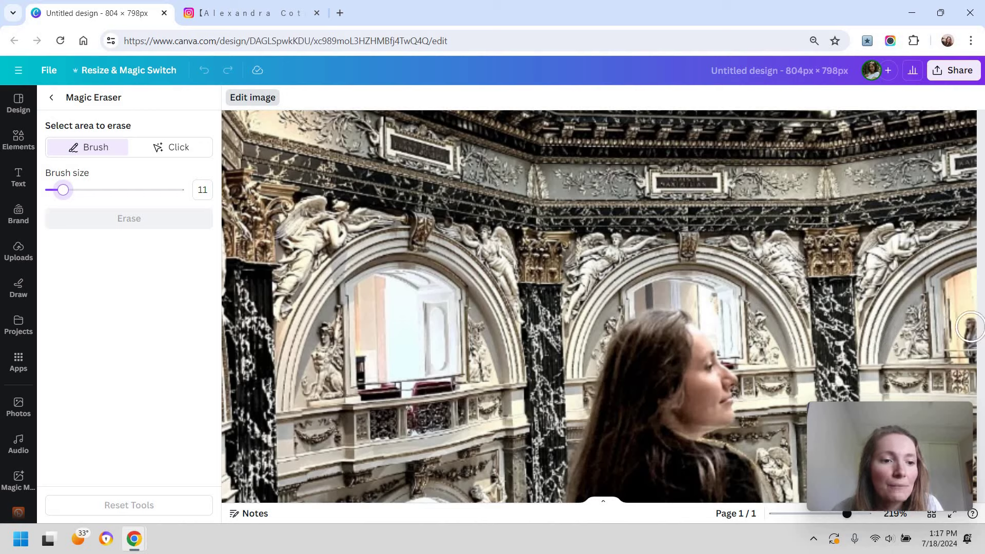
pyautogui.moveTo(968, 326); pyautogui.dragTo(971, 348)
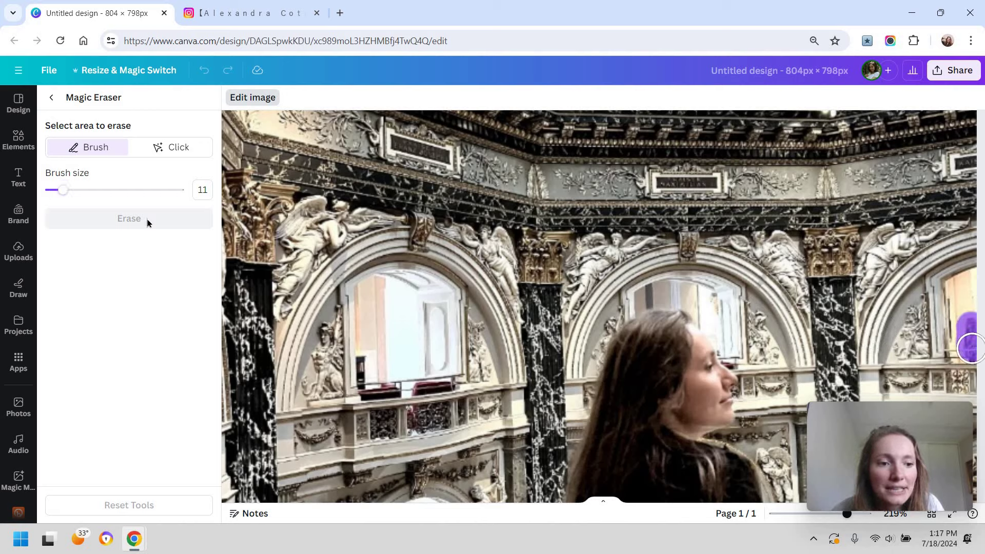
pyautogui.click(147, 219)
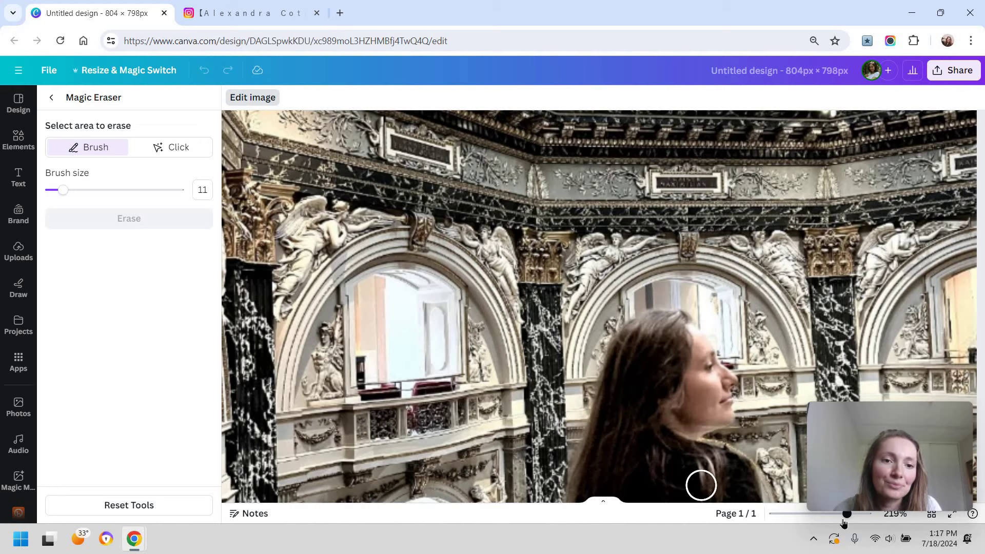
# Erase the small leftover spot in the archway at the photo's right edge with brush size 6 and review the whole photo.
pyautogui.moveTo(846, 515)
pyautogui.mouseDown()
pyautogui.moveTo(819, 515)
pyautogui.moveTo(842, 520)
pyautogui.mouseUp()
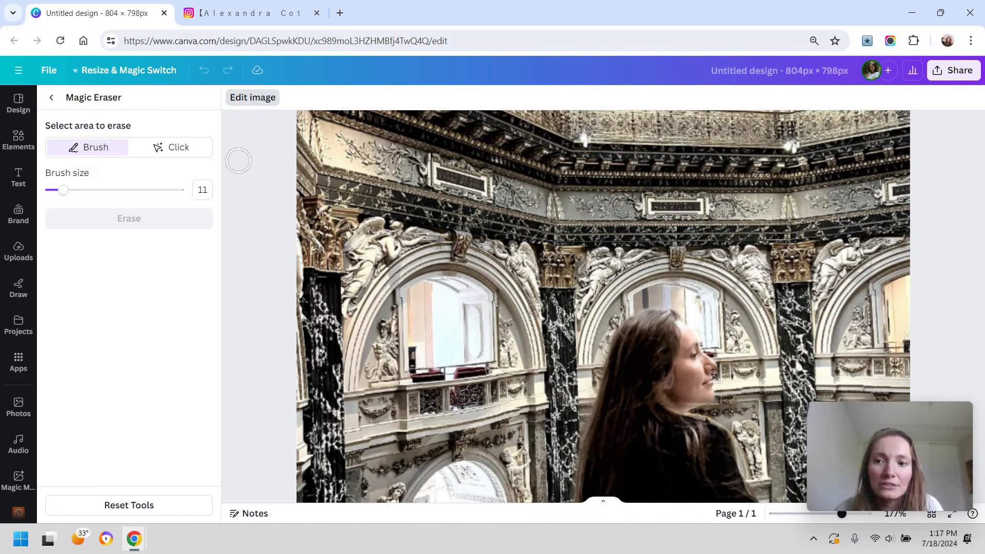
pyautogui.moveTo(63, 190); pyautogui.dragTo(56, 190)
pyautogui.moveTo(912, 343); pyautogui.dragTo(903, 346)
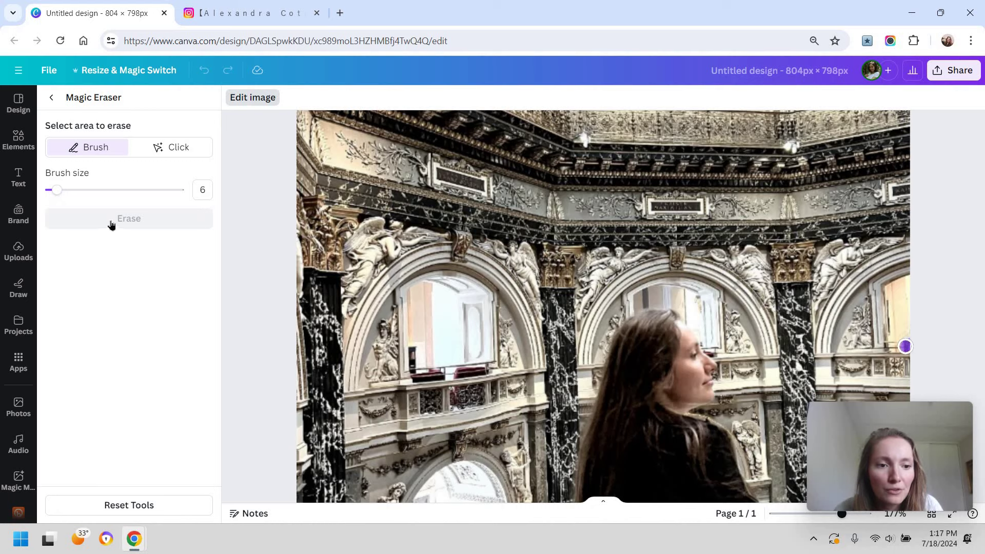
pyautogui.click(106, 222)
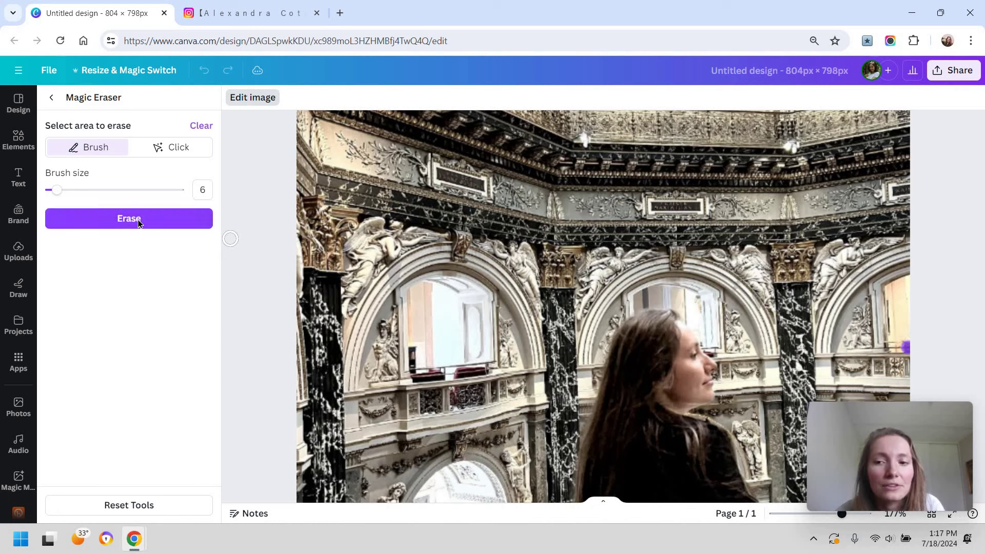
pyautogui.click(138, 220)
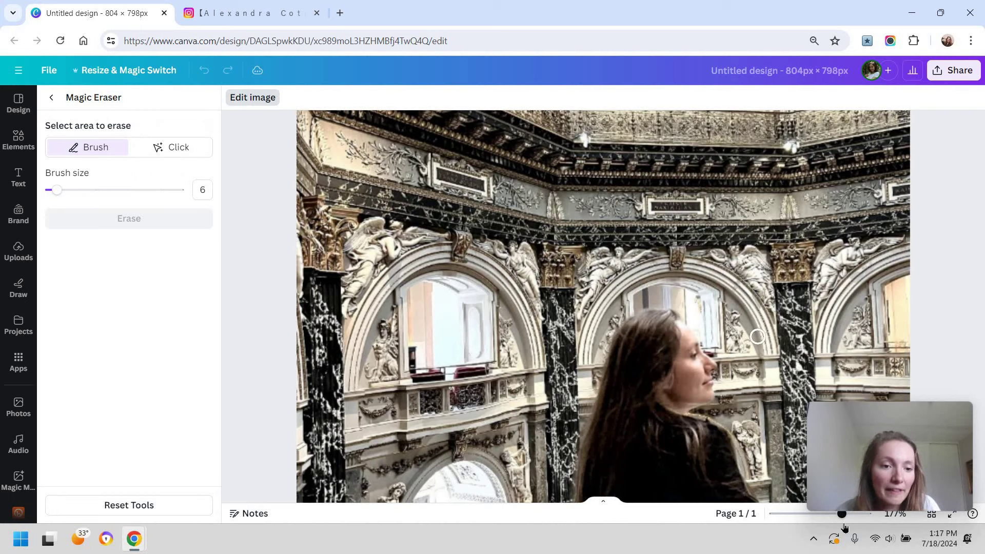
pyautogui.moveTo(939, 405)
pyautogui.click(829, 514)
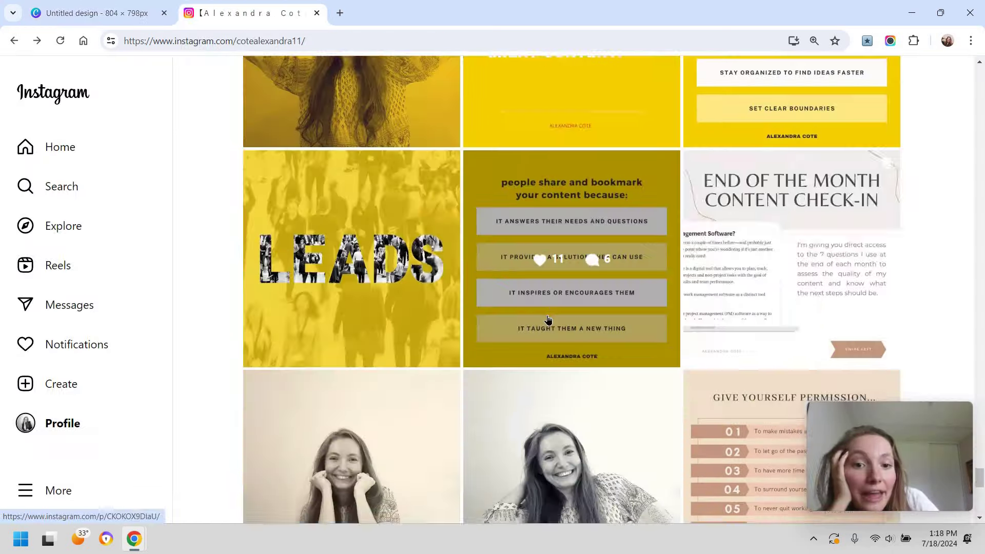
# Browse the older posts on the Instagram profile, examining the evolution from graphics and portraits to travel and landscape photos.
pyautogui.scroll(-15, 552, 319)
pyautogui.scroll(-15, 559, 322)
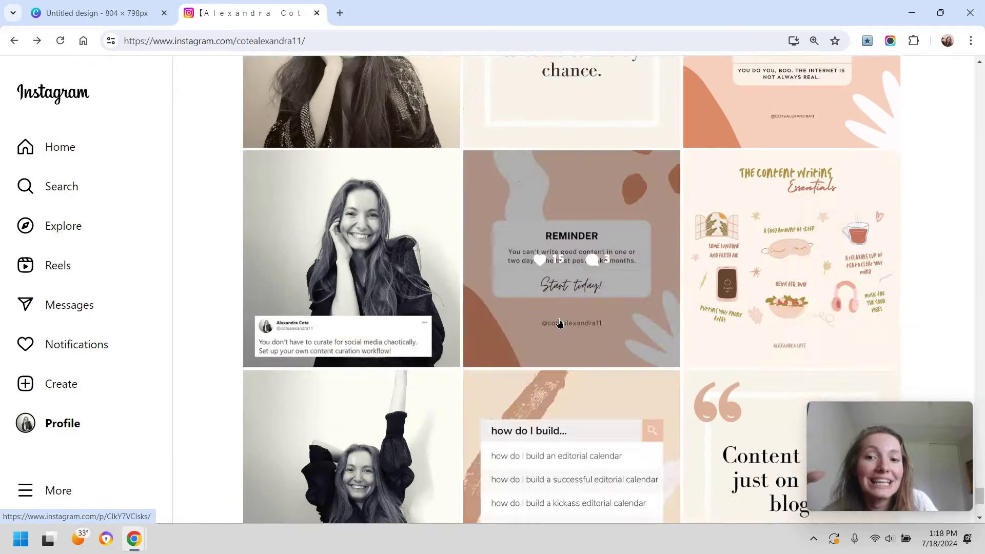
pyautogui.scroll(-15, 564, 326)
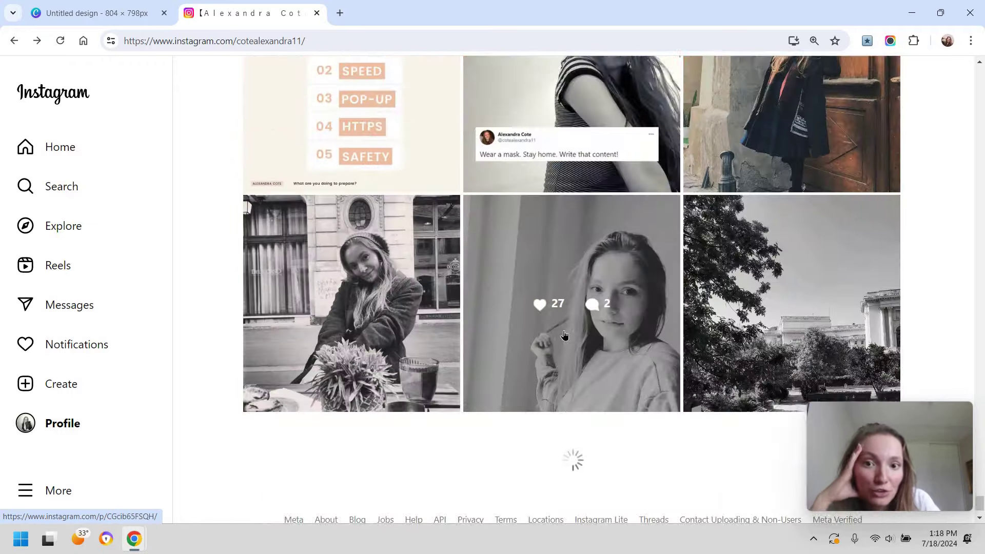
pyautogui.scroll(-8, 571, 323)
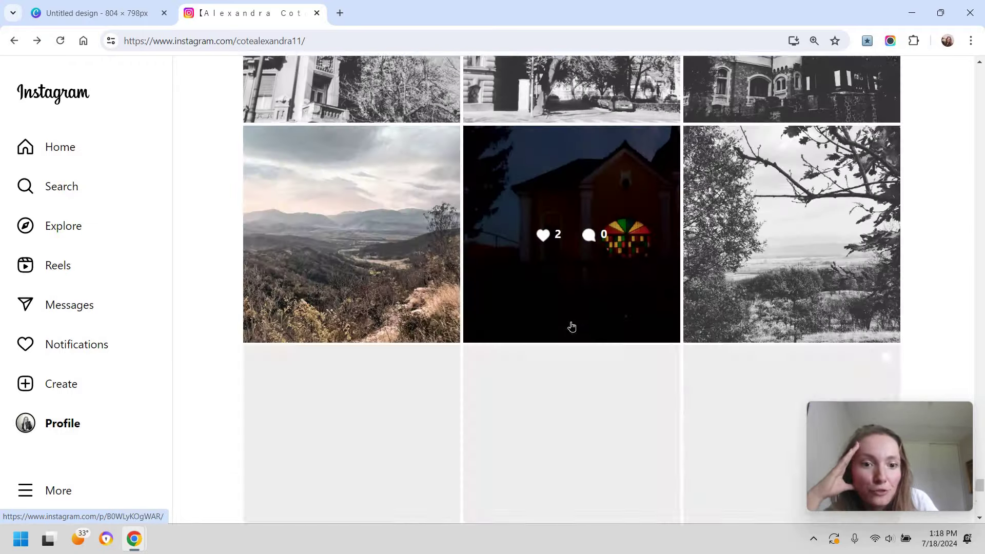
pyautogui.scroll(-8, 565, 315)
pyautogui.scroll(-10, 565, 308)
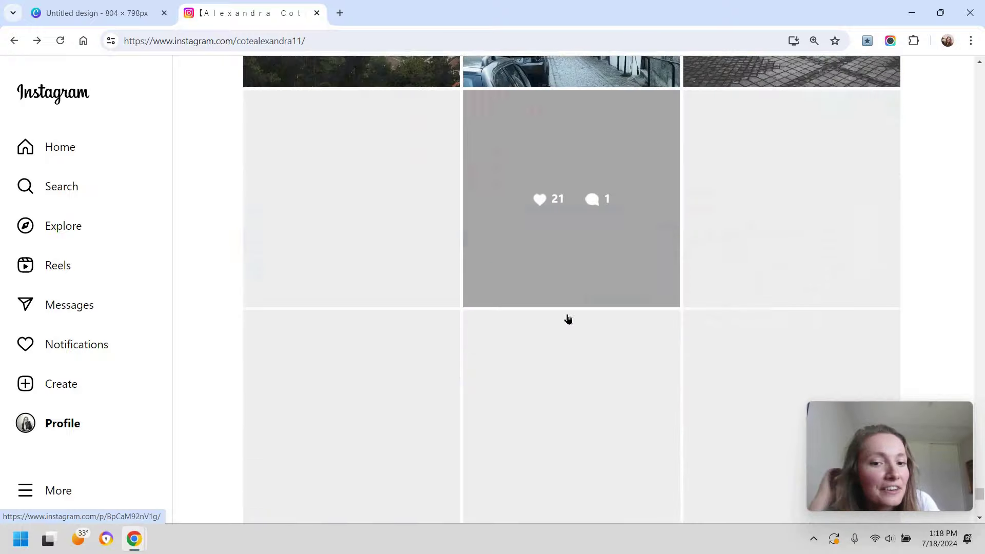
pyautogui.scroll(-4, 595, 343)
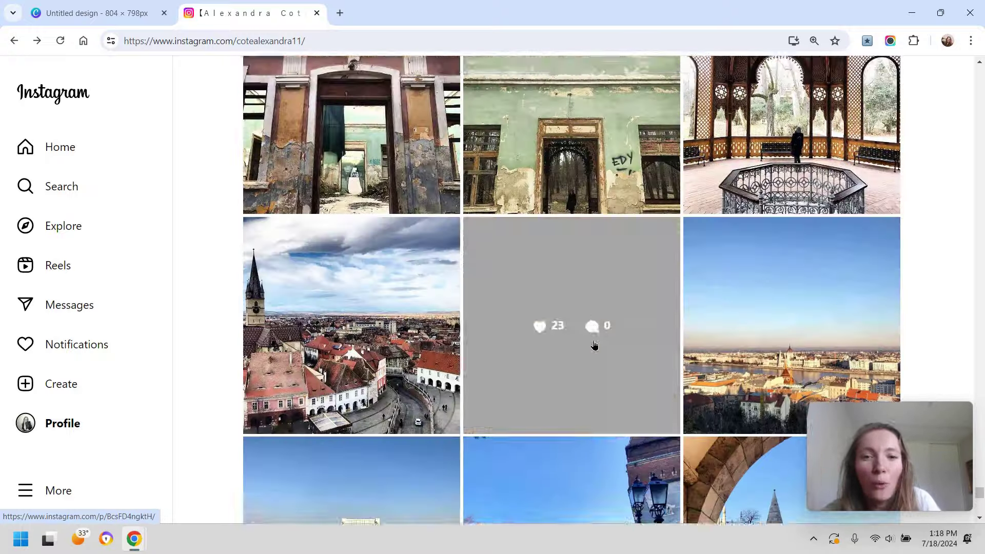
pyautogui.scroll(-12, 559, 345)
pyautogui.scroll(14, 539, 330)
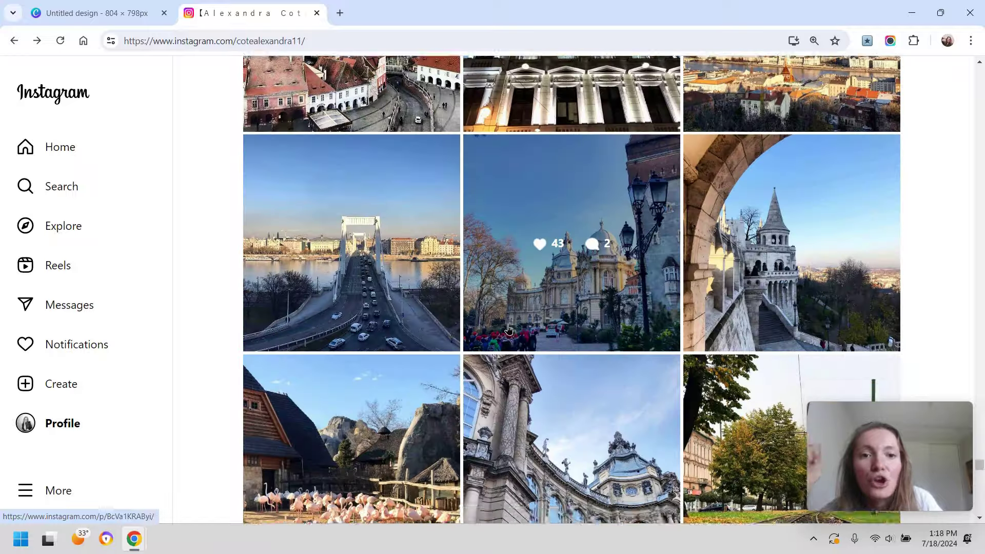
pyautogui.scroll(1, 643, 308)
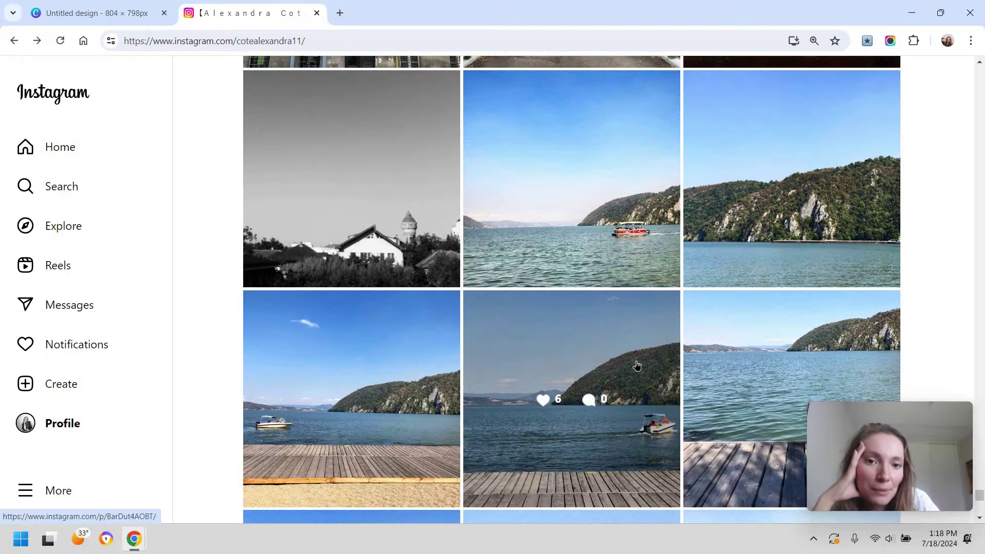
pyautogui.scroll(-3, 636, 352)
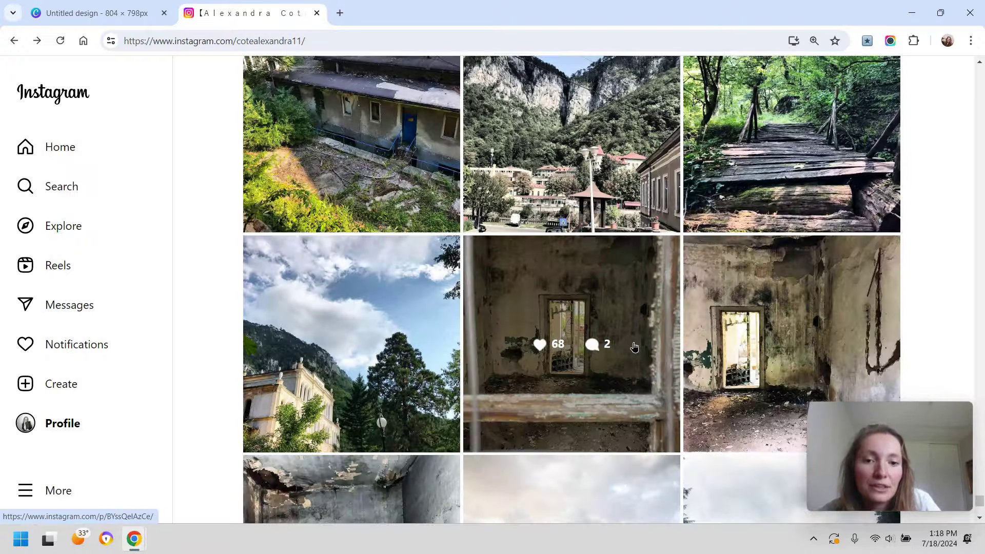
pyautogui.scroll(-5, 611, 355)
pyautogui.scroll(-8, 595, 355)
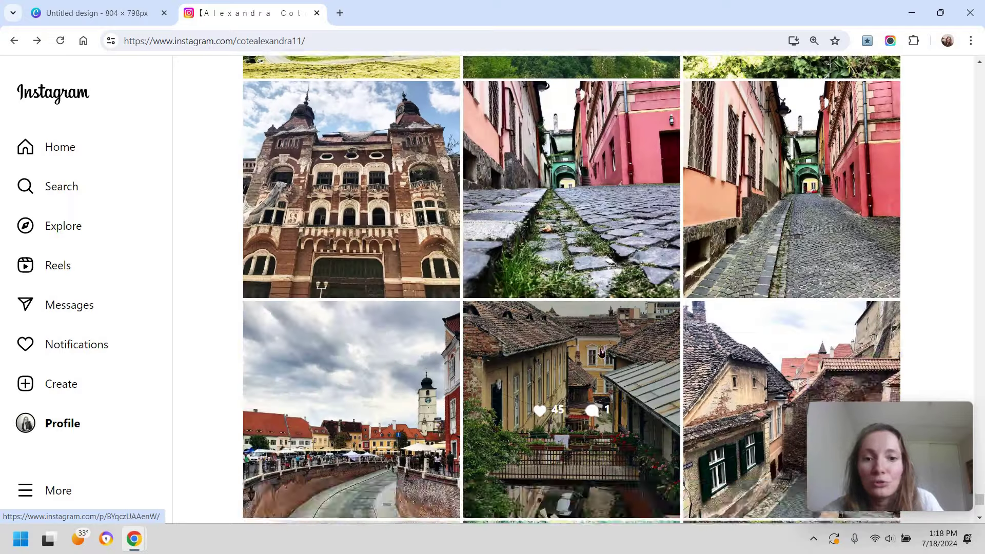
pyautogui.scroll(-15, 614, 339)
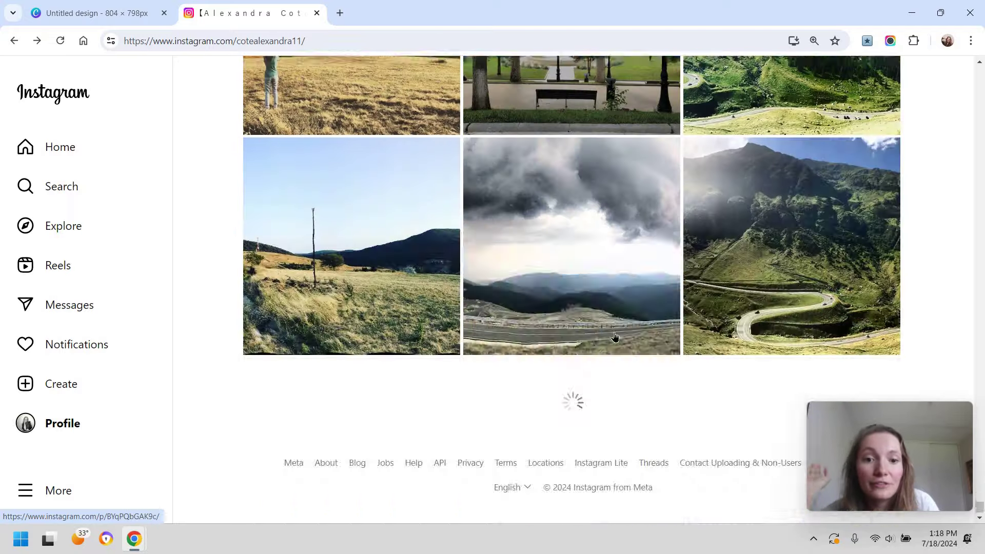
pyautogui.scroll(-20, 609, 342)
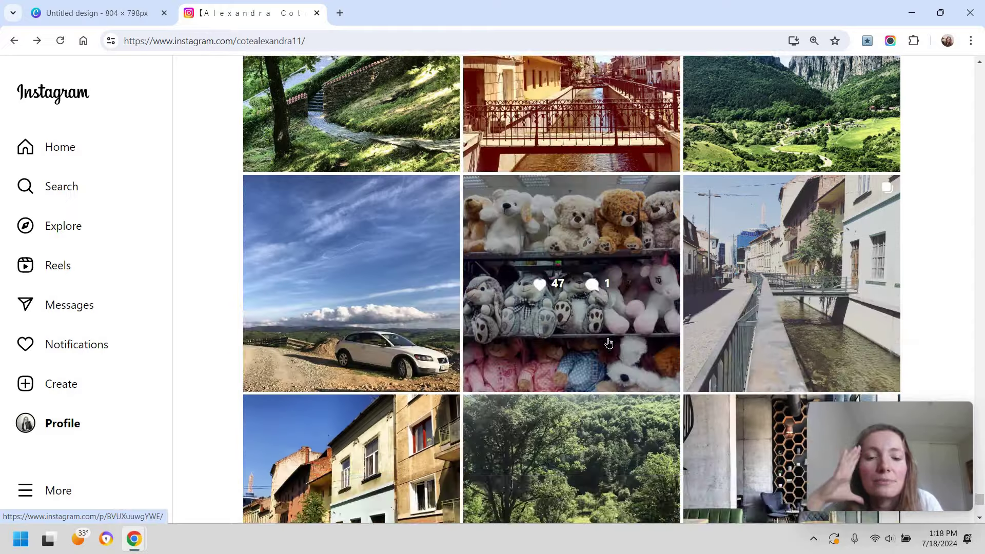
pyautogui.scroll(-20, 608, 342)
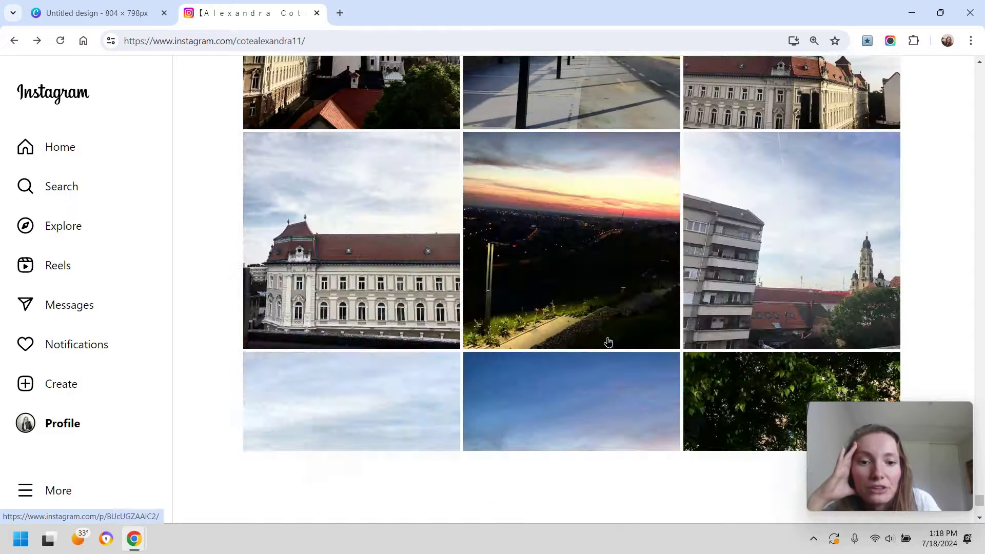
pyautogui.scroll(-10, 617, 354)
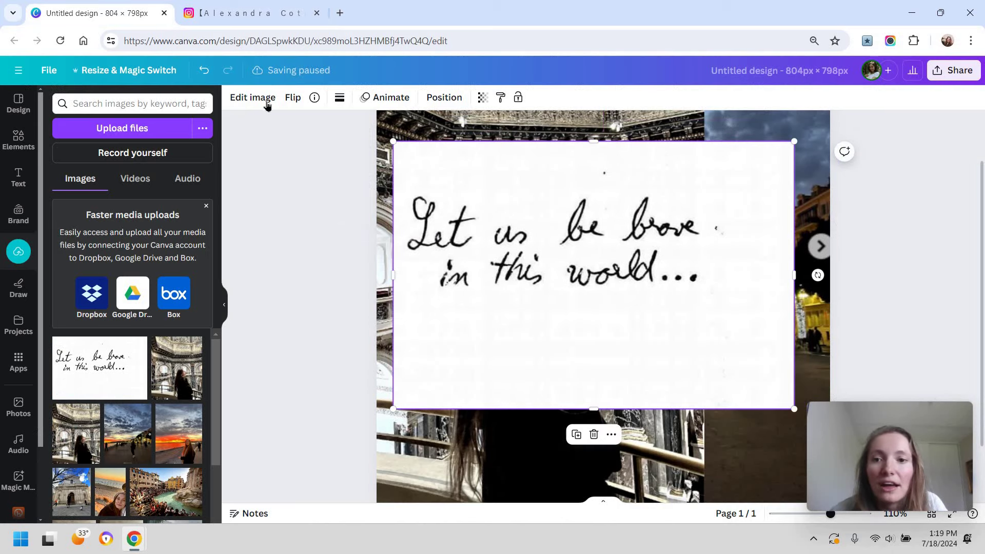
# Open the handwritten quote image in Magic Eraser and erase the words "in", "us" and "world..." with brush size 50.
pyautogui.click(267, 105)
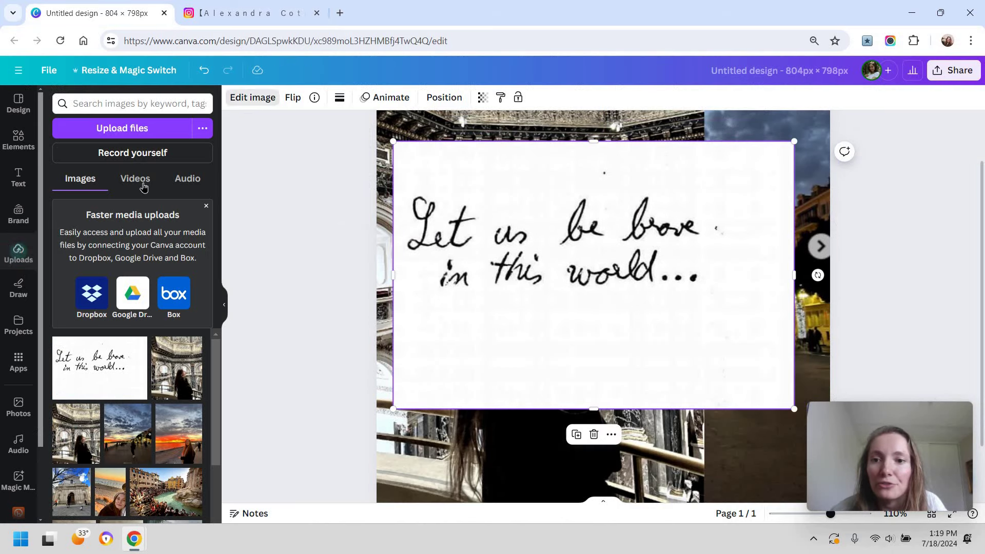
pyautogui.click(124, 177)
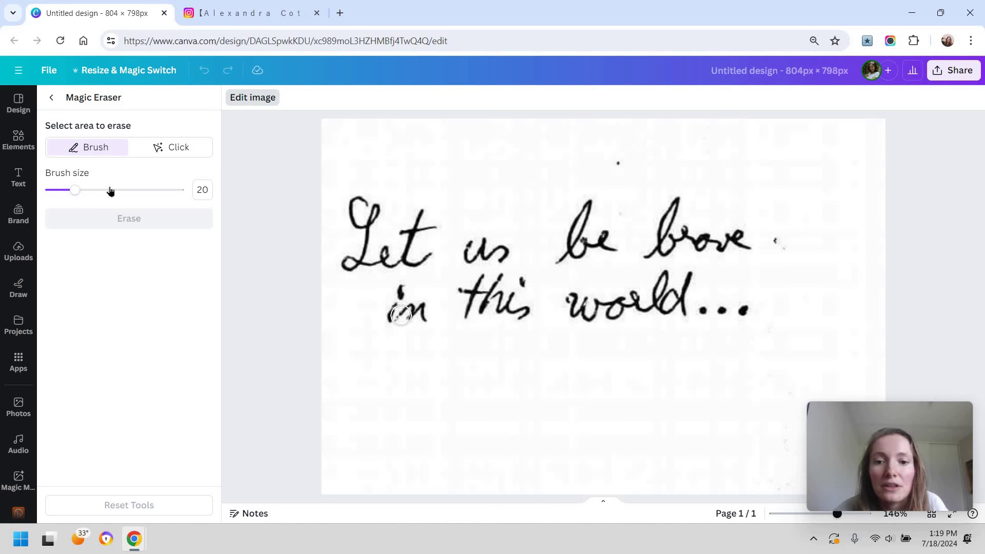
pyautogui.moveTo(75, 190); pyautogui.dragTo(113, 190)
pyautogui.moveTo(416, 331); pyautogui.dragTo(398, 308)
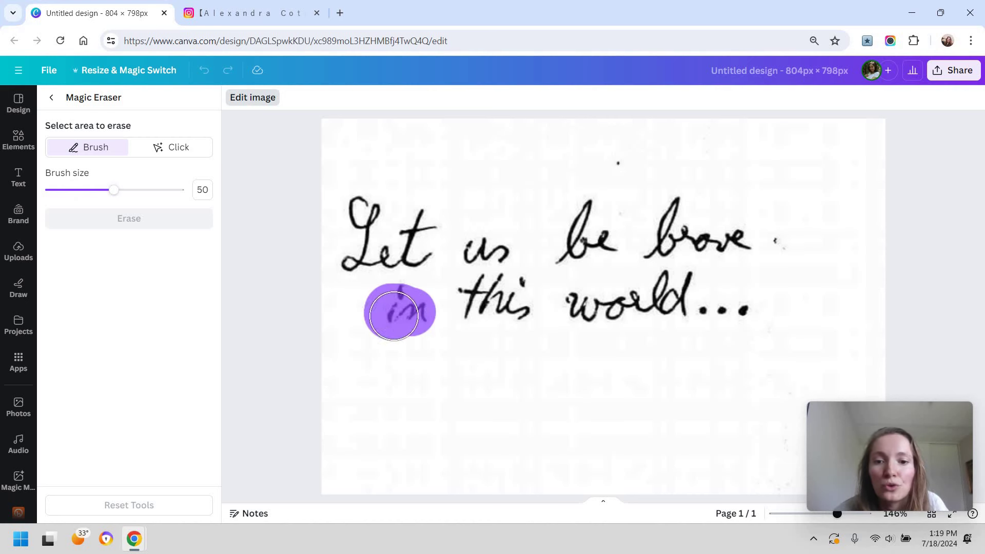
pyautogui.moveTo(493, 236)
pyautogui.mouseDown()
pyautogui.moveTo(475, 241)
pyautogui.moveTo(501, 242)
pyautogui.mouseUp()
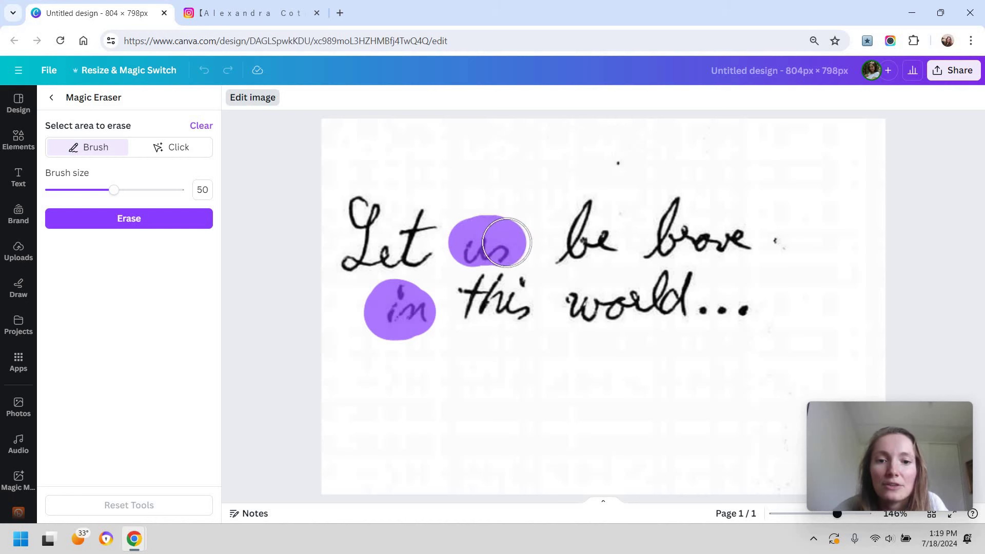
pyautogui.moveTo(768, 300)
pyautogui.mouseDown()
pyautogui.moveTo(579, 314)
pyautogui.moveTo(672, 292)
pyautogui.mouseUp()
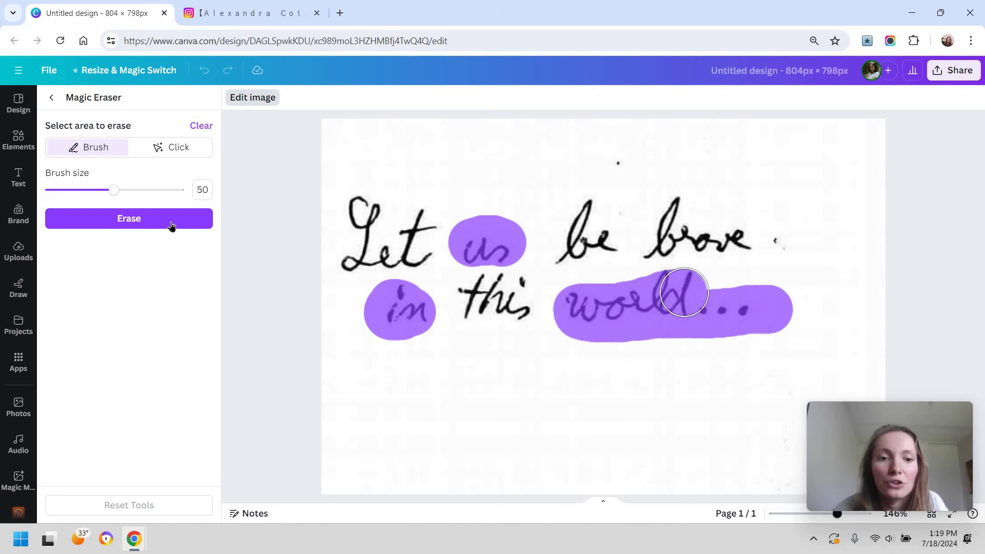
pyautogui.click(129, 228)
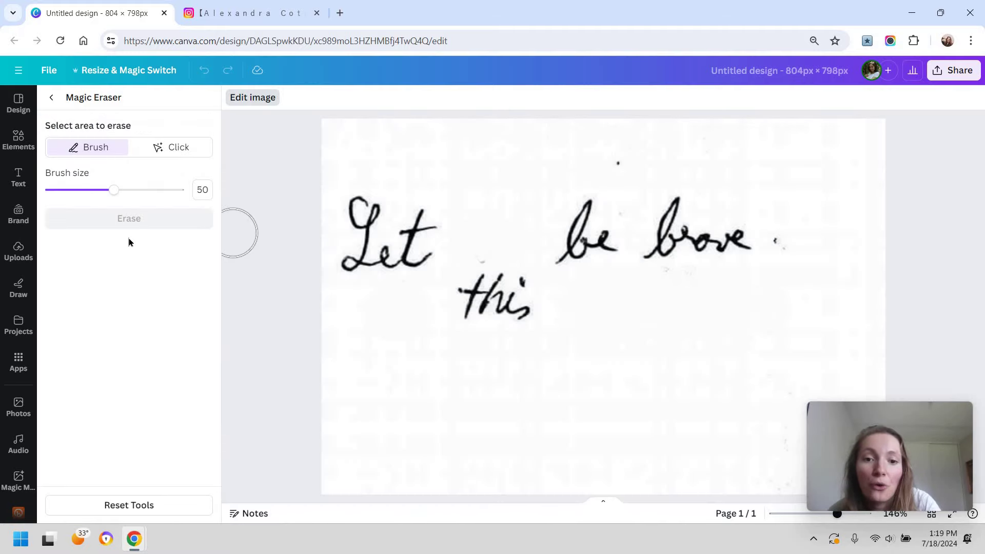
# Erase the speck left above "this", the dot above "be" and the mark after "brave" with brush size 10.
pyautogui.moveTo(114, 190); pyautogui.dragTo(61, 190)
pyautogui.moveTo(484, 262)
pyautogui.mouseDown()
pyautogui.moveTo(493, 260)
pyautogui.moveTo(475, 260)
pyautogui.mouseUp()
pyautogui.moveTo(617, 165); pyautogui.dragTo(635, 163)
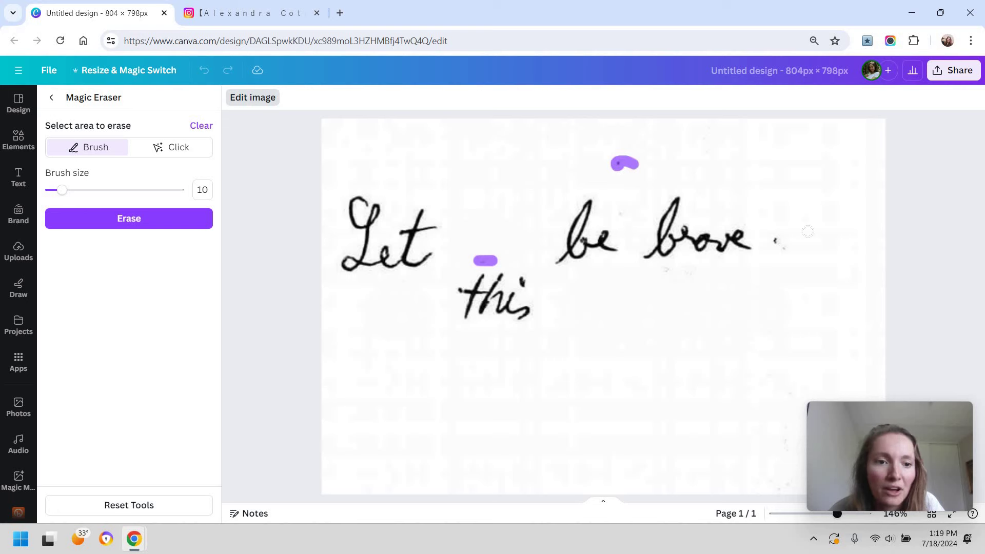
pyautogui.click(182, 228)
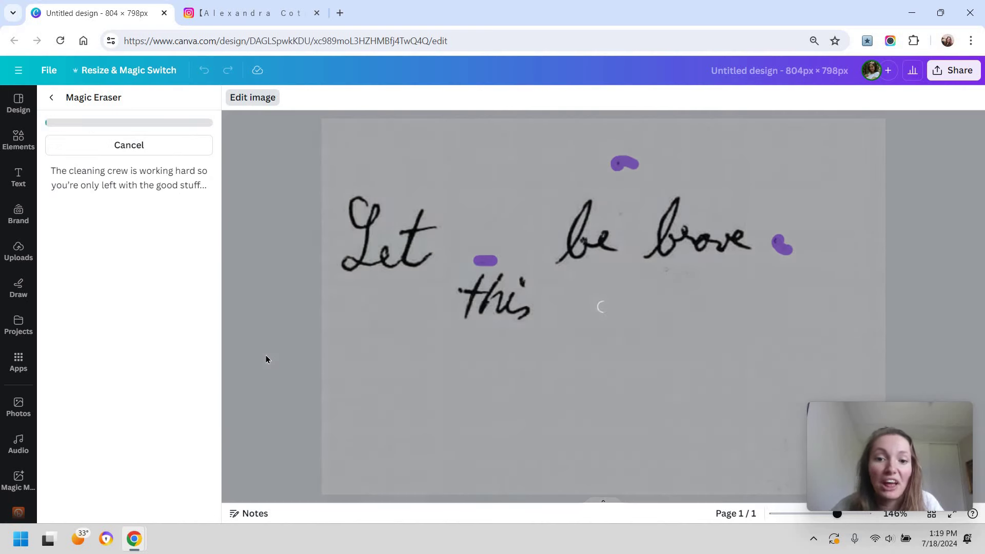